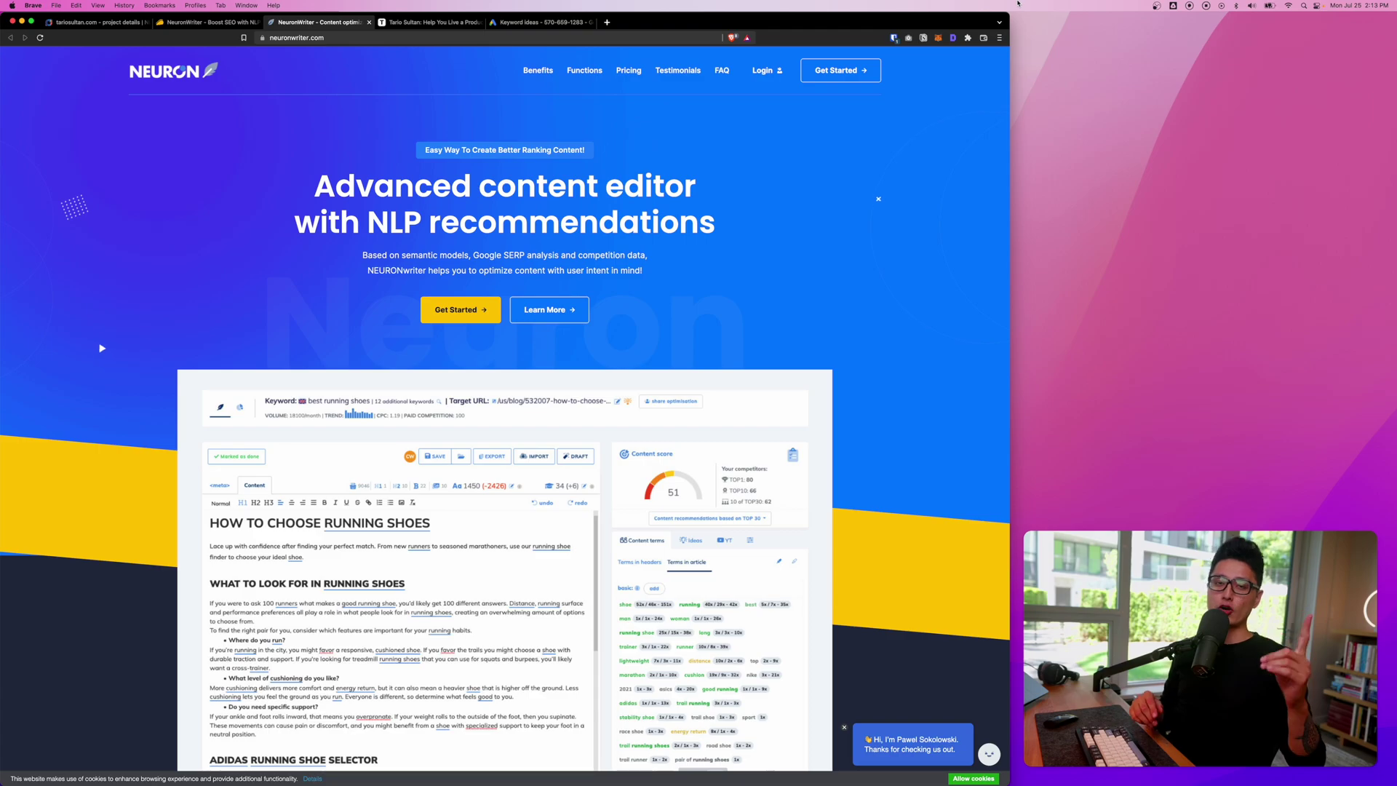
Step: Switch to NeuronWriter's AppSumo listing and look through it as far as the Plans and Features section
scroll(798, 517, "down", 1)
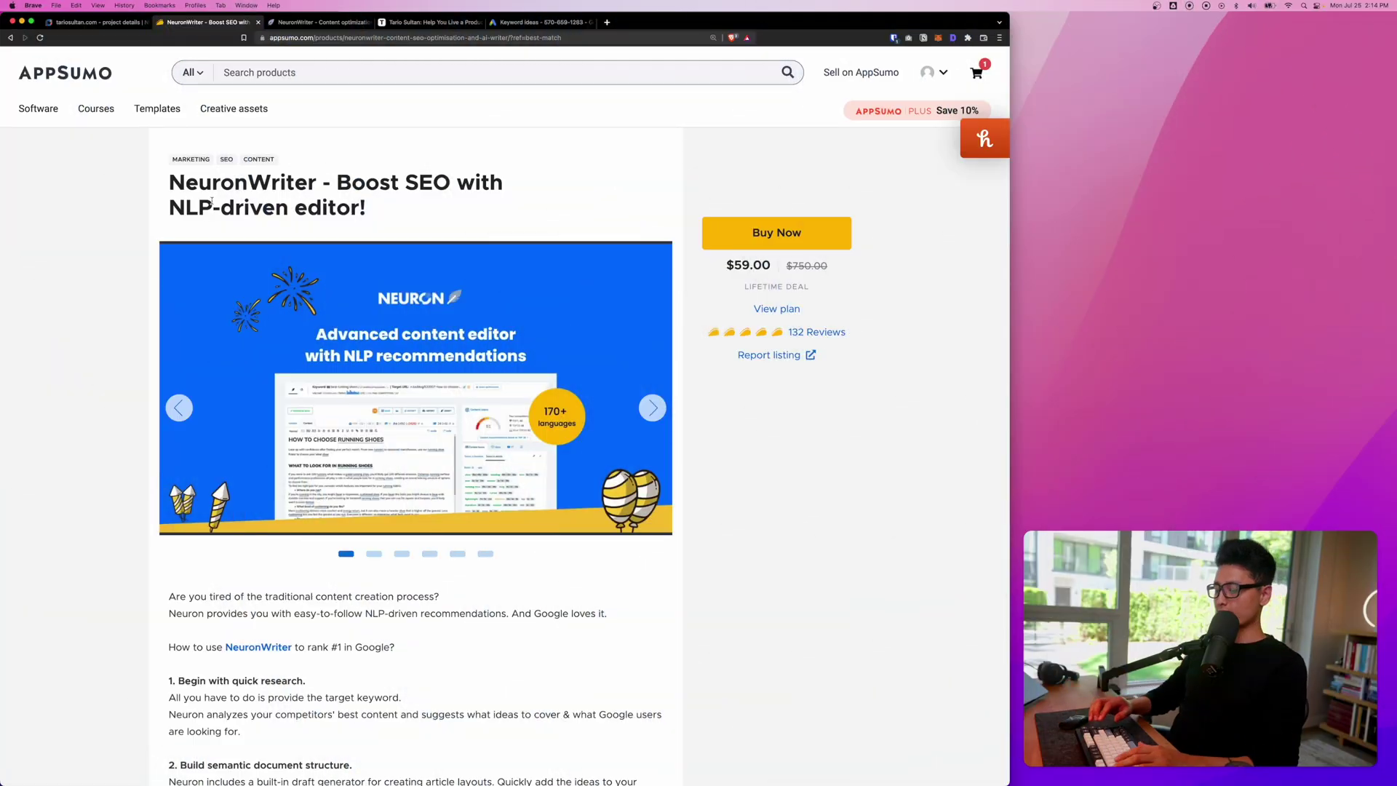
key("super+minus")
key("super+minus")
scroll(684, 400, "down", 1)
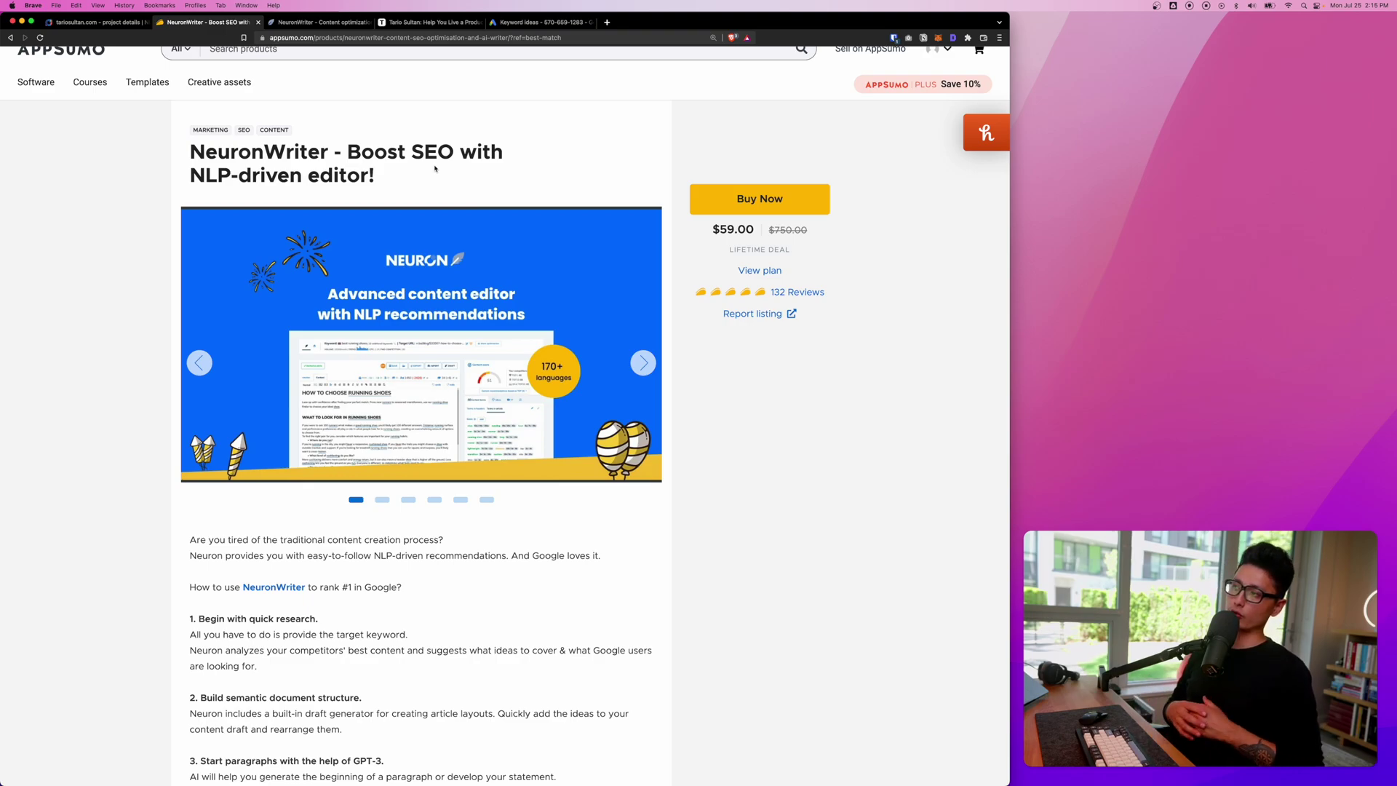
scroll(732, 536, "down", 10)
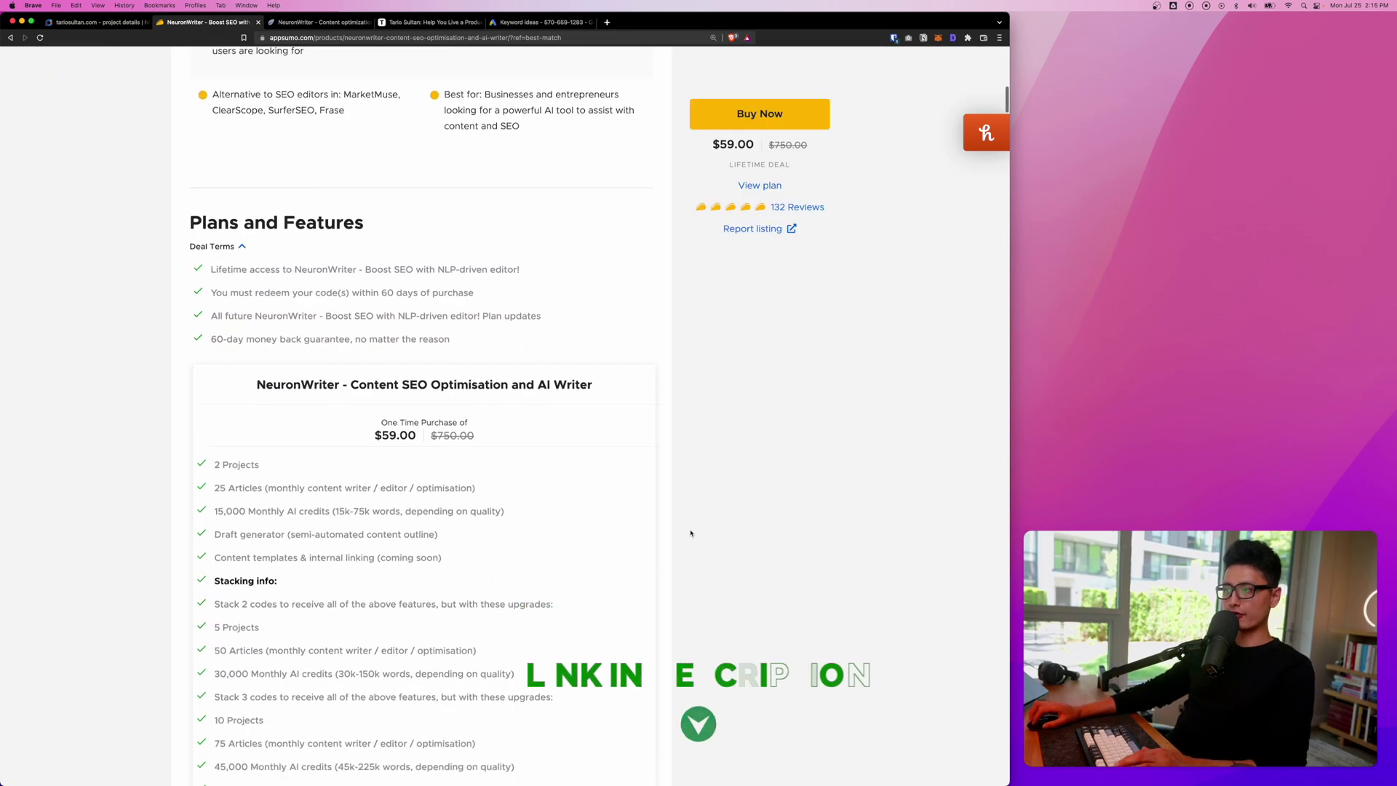
scroll(691, 533, "down", 3)
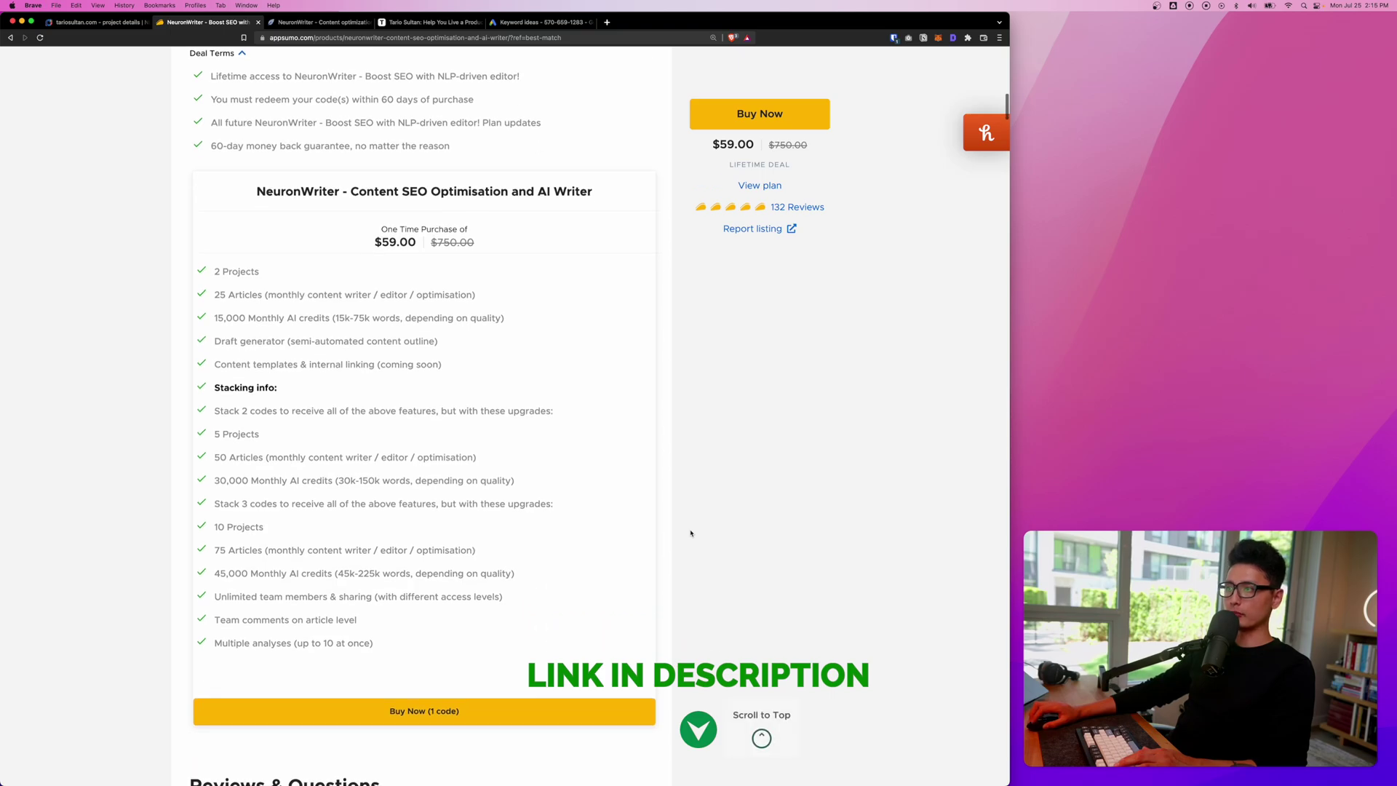
scroll(690, 533, "down", 1)
Step: Examine the one-code plan's projects, articles and AI credits, along with the upgrades for stacking two codes
left_click_drag(212, 223, 294, 228)
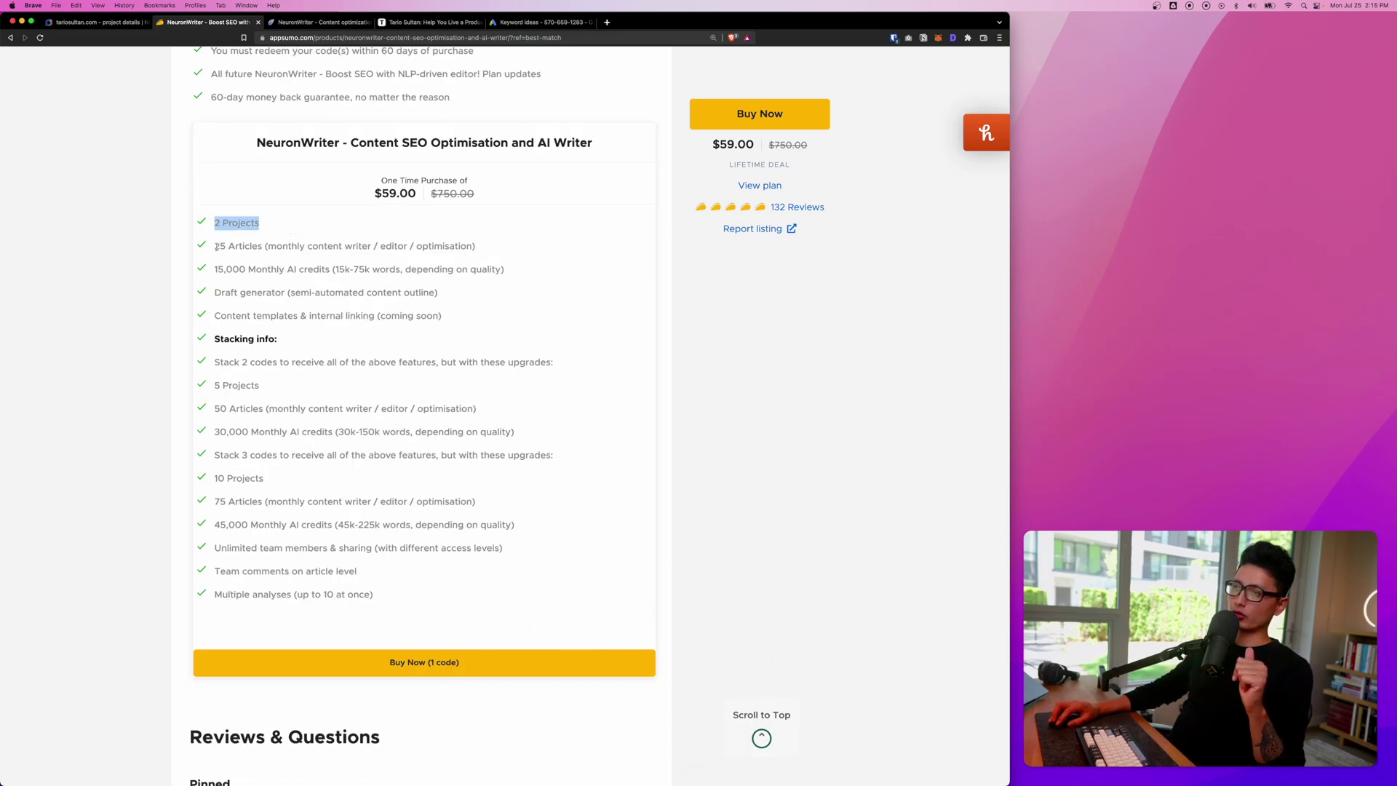
left_click_drag(216, 247, 481, 270)
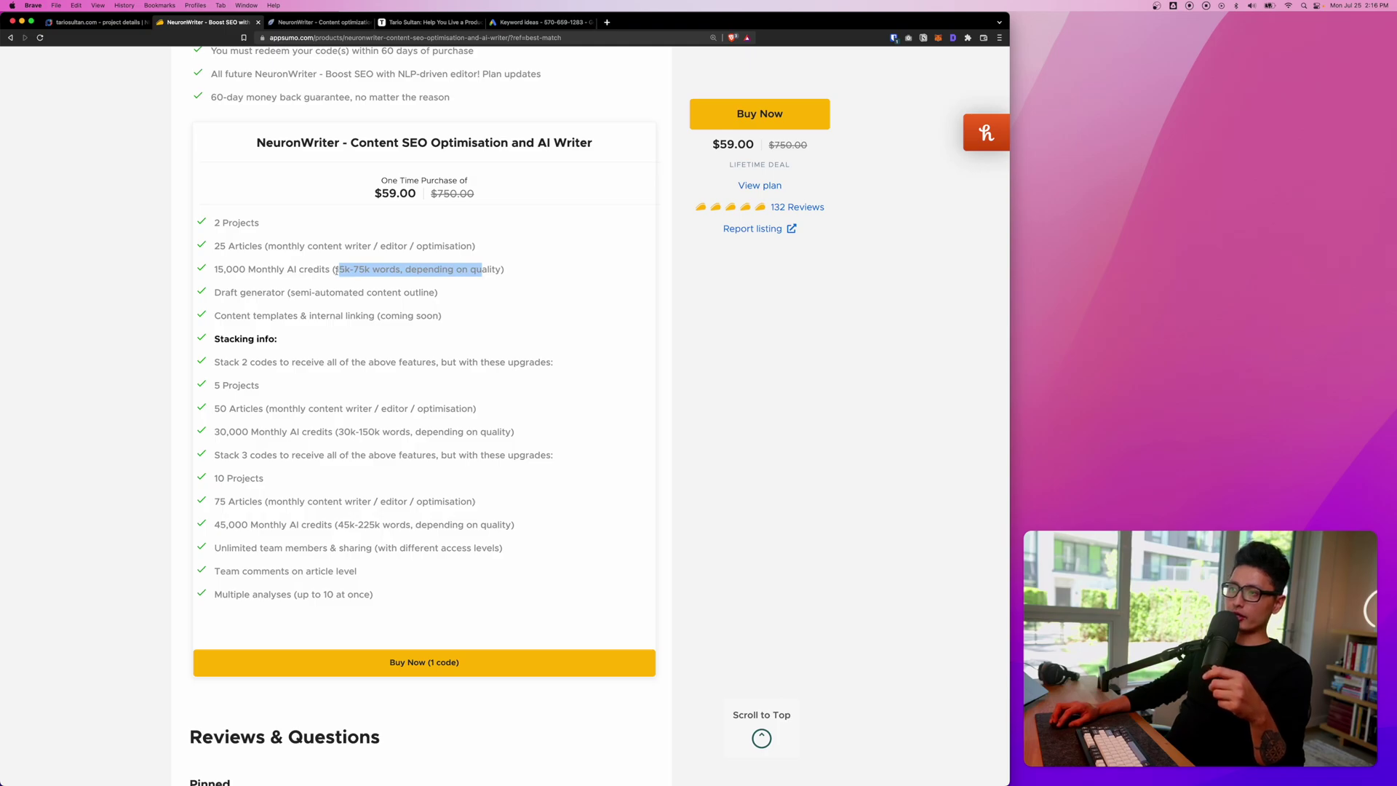
left_click_drag(335, 270, 350, 270)
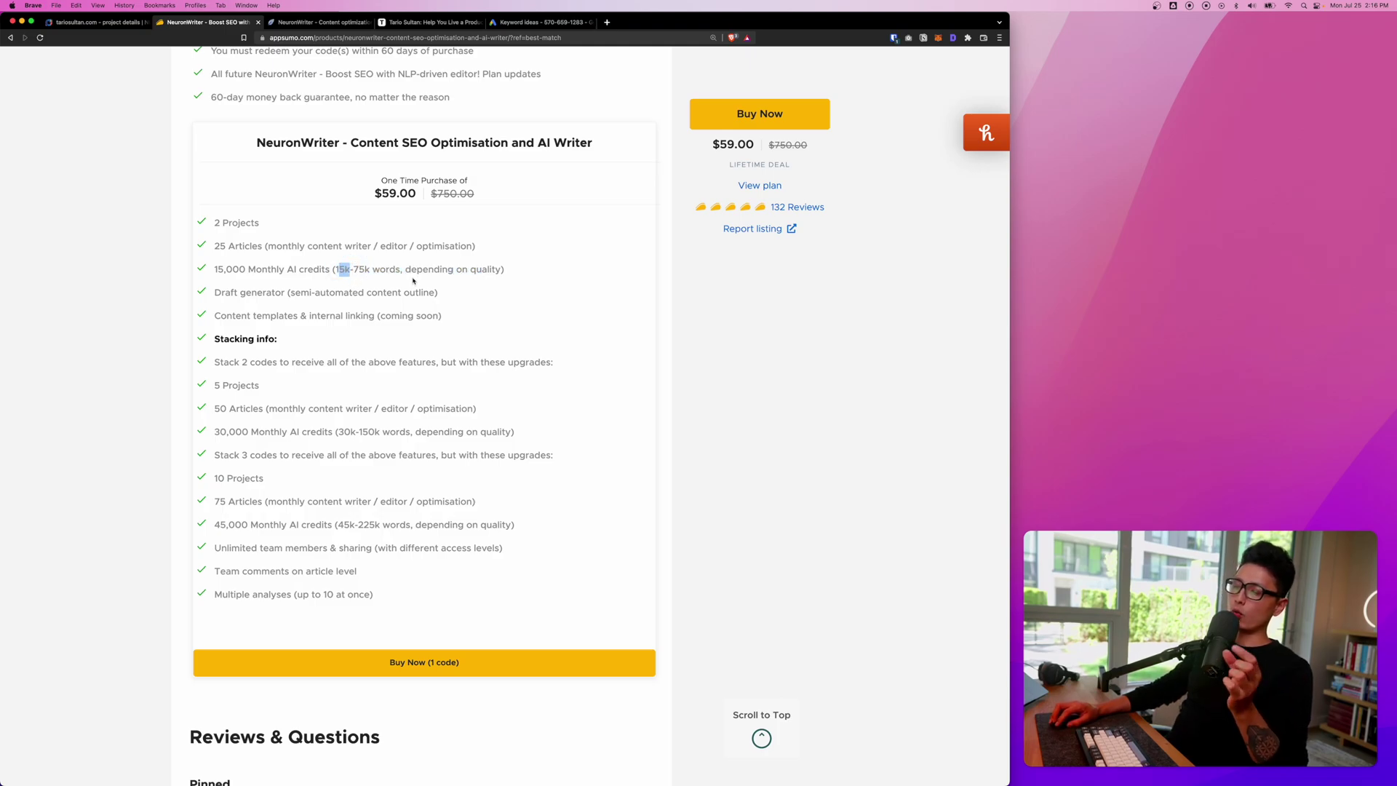
mouse_move(250, 290)
left_mouse_down()
mouse_move(278, 293)
mouse_move(253, 293)
left_mouse_up()
left_click_drag(215, 363, 374, 362)
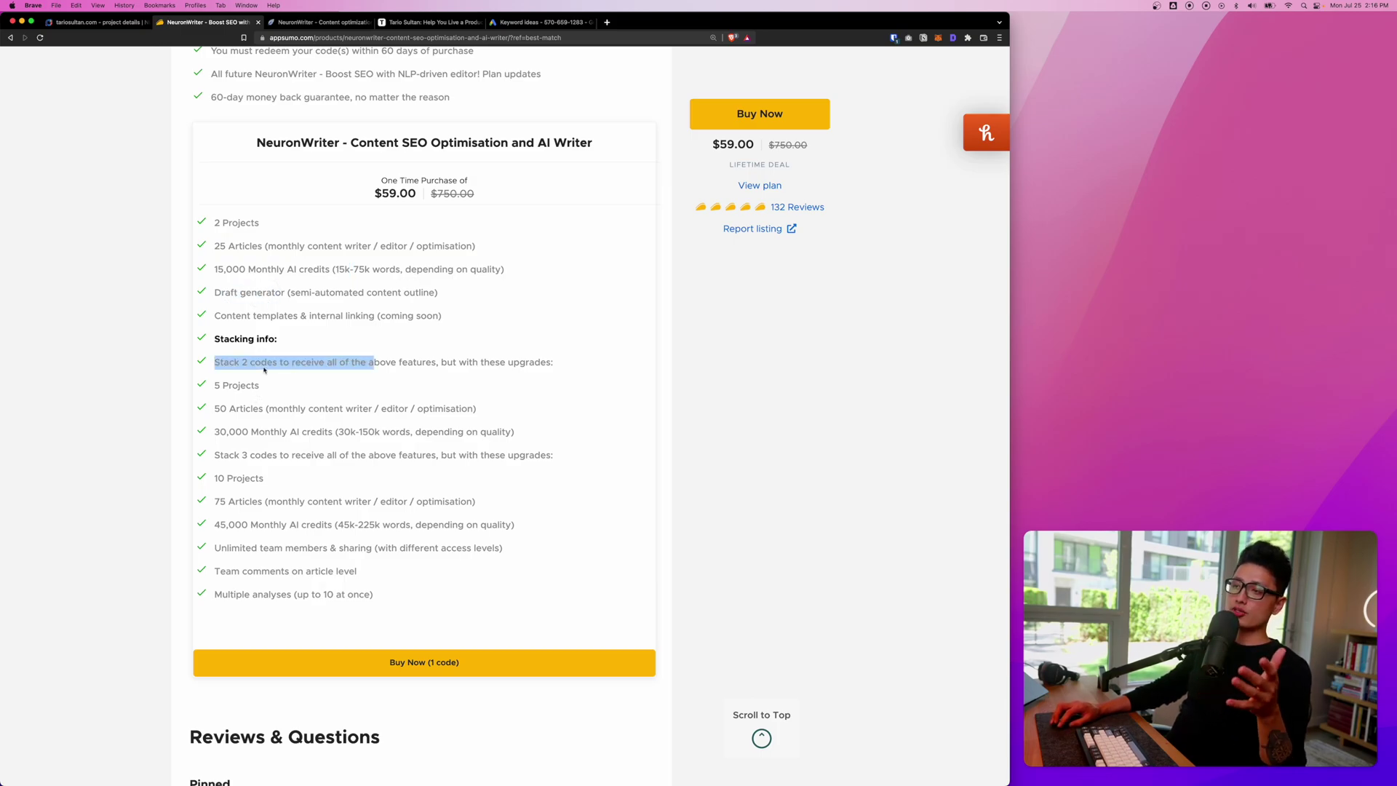
left_click_drag(247, 362, 312, 390)
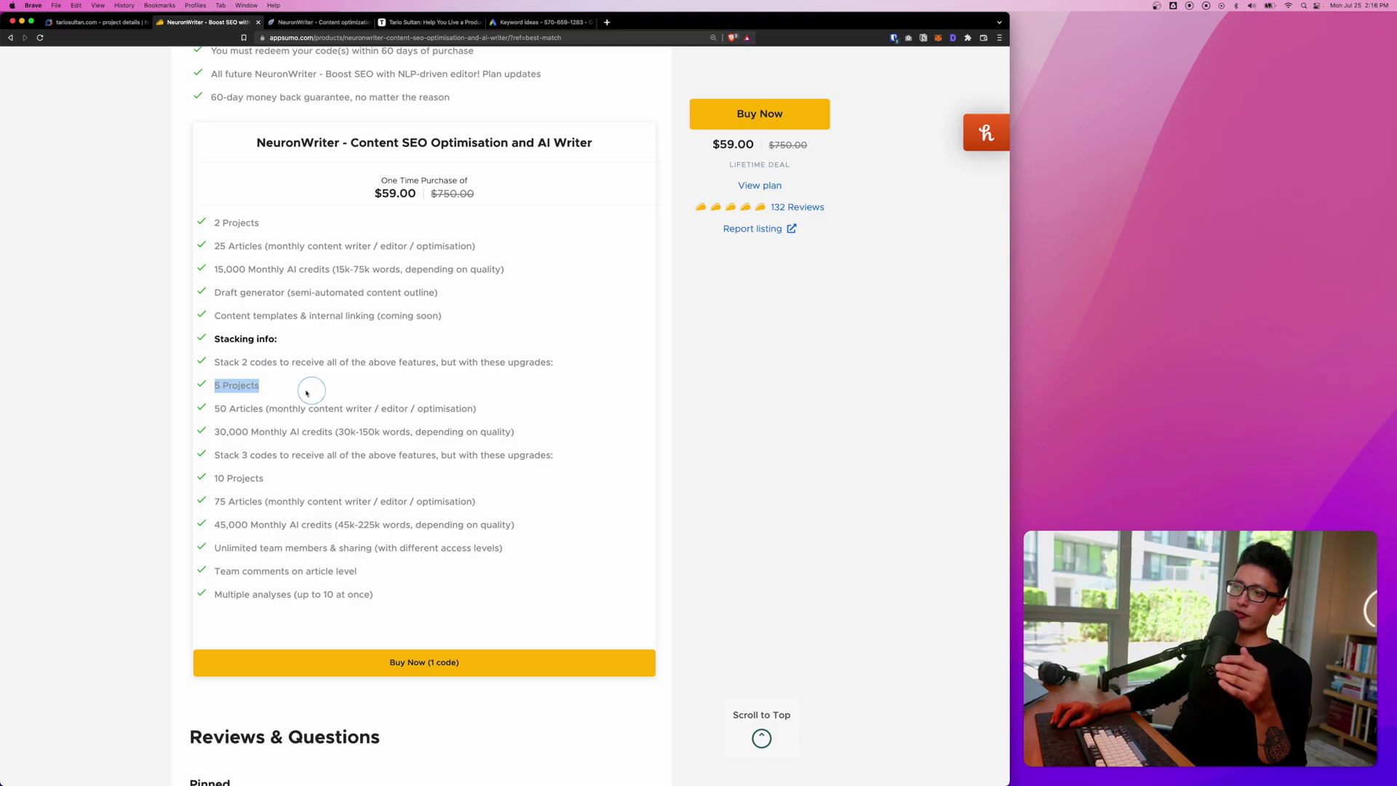
left_click_drag(214, 409, 334, 432)
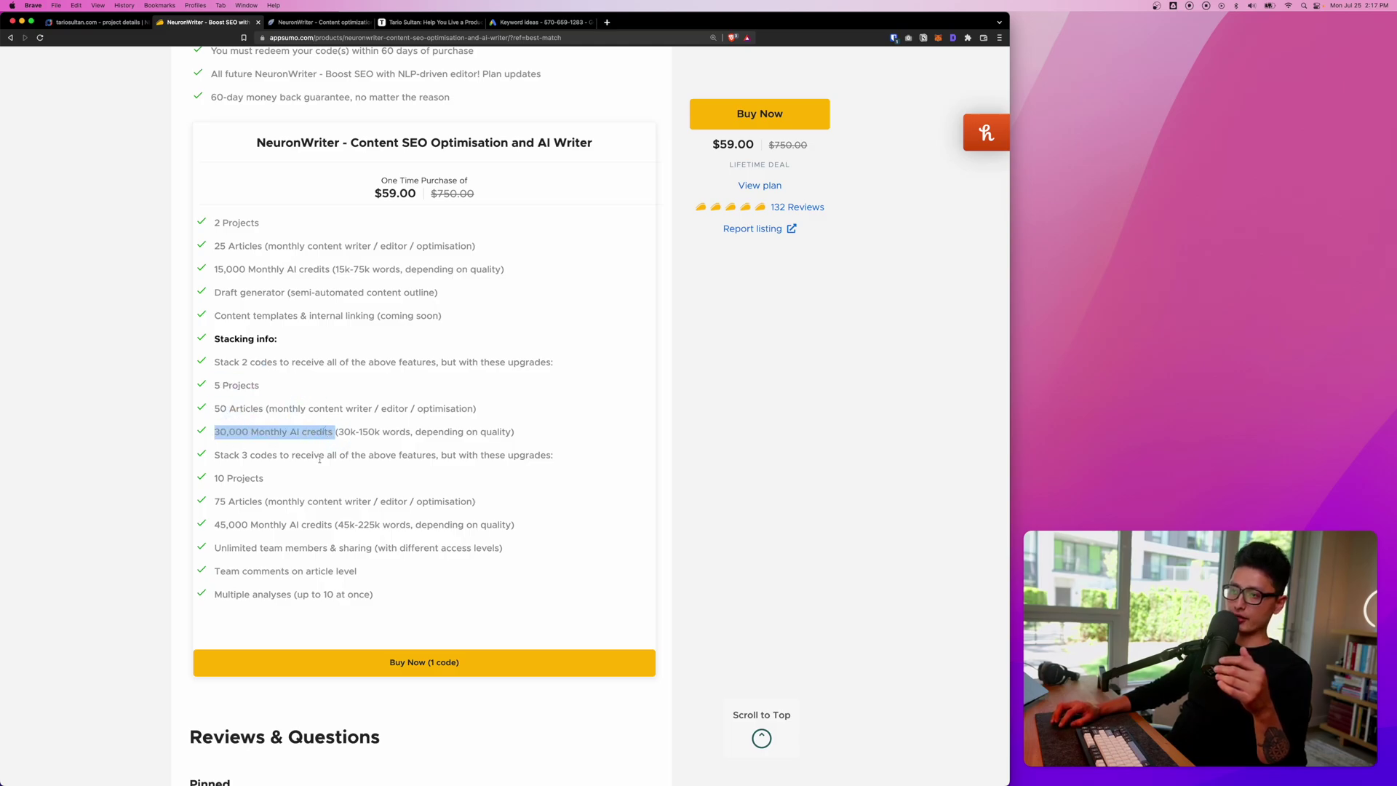
Step: Switch to the NeuronWriter dashboard and examine the new project form's search engine, language and optional settings
key("super+1")
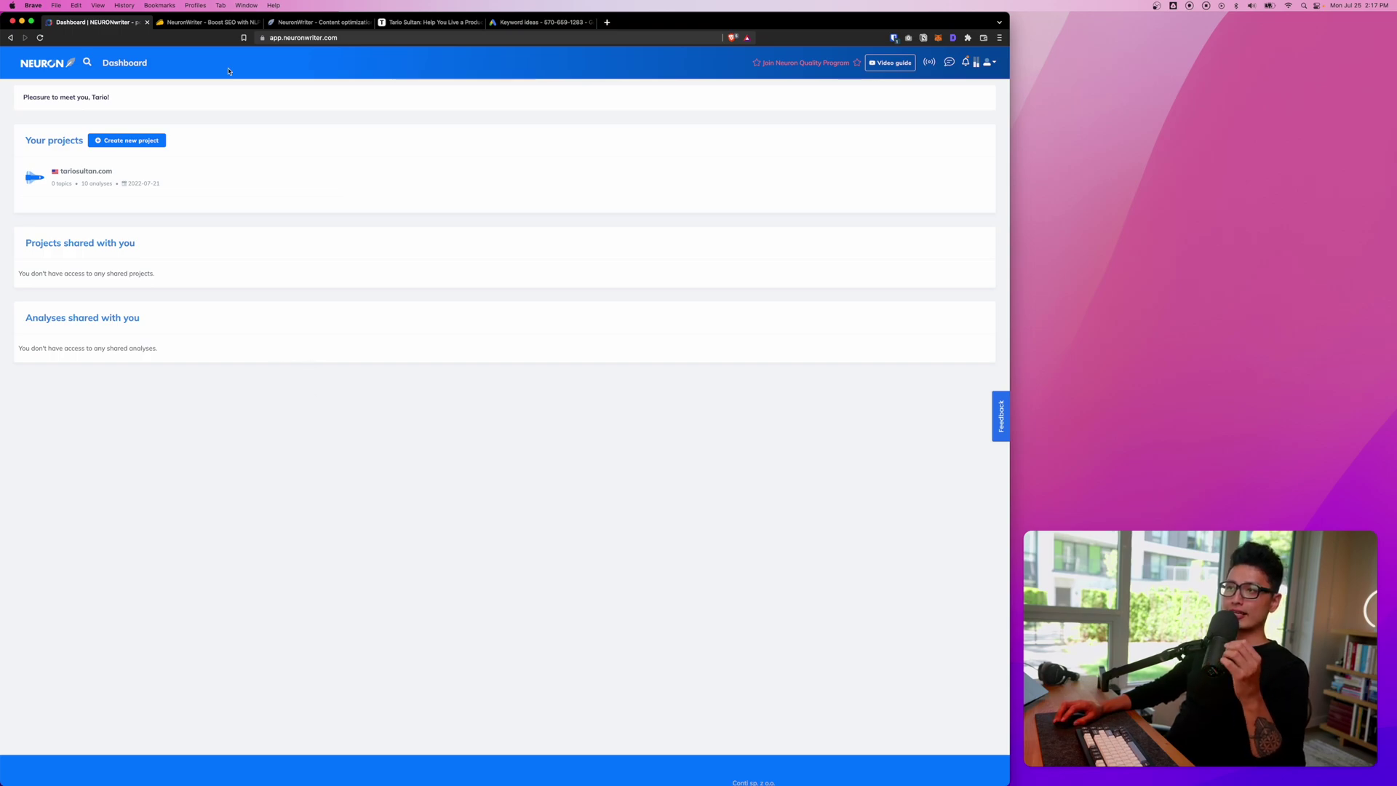
left_click(121, 141)
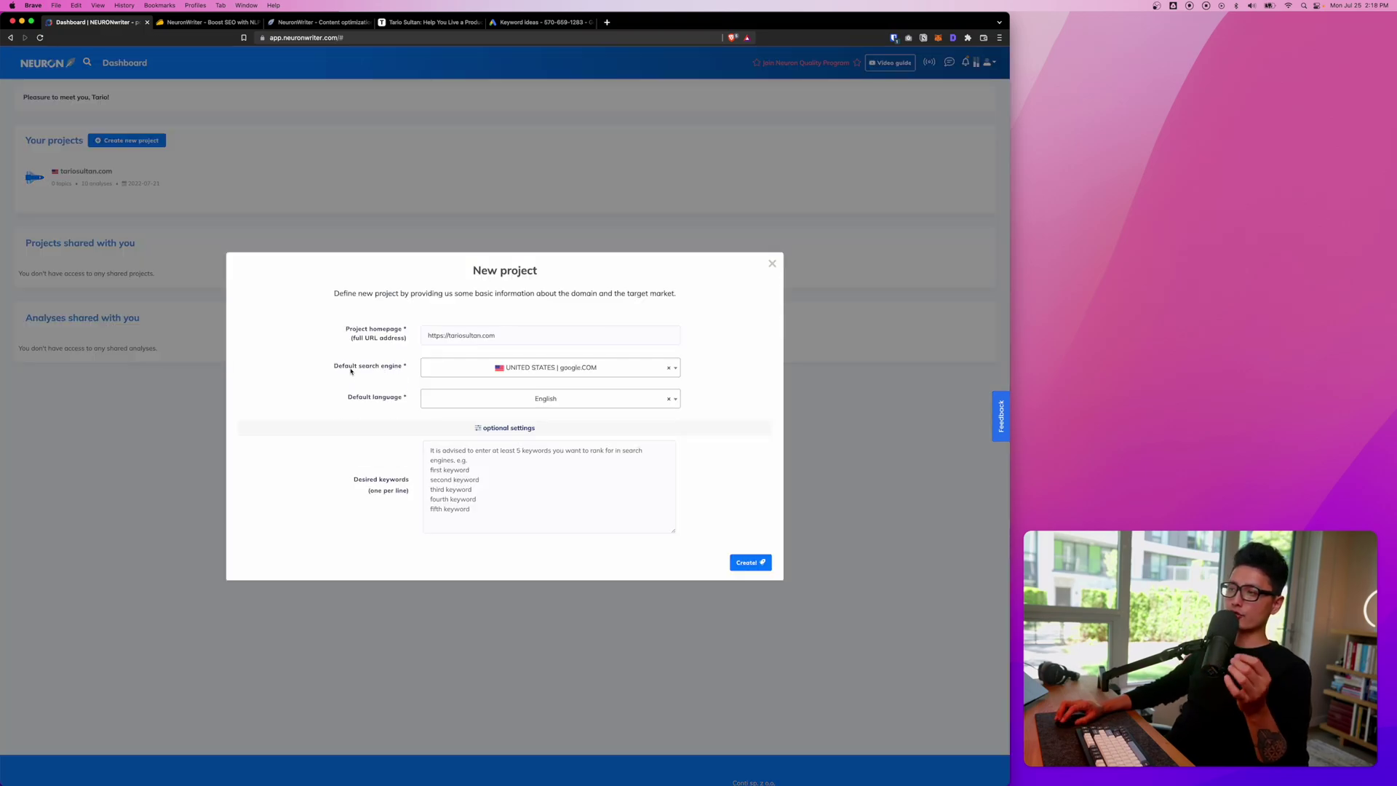
left_click(561, 366)
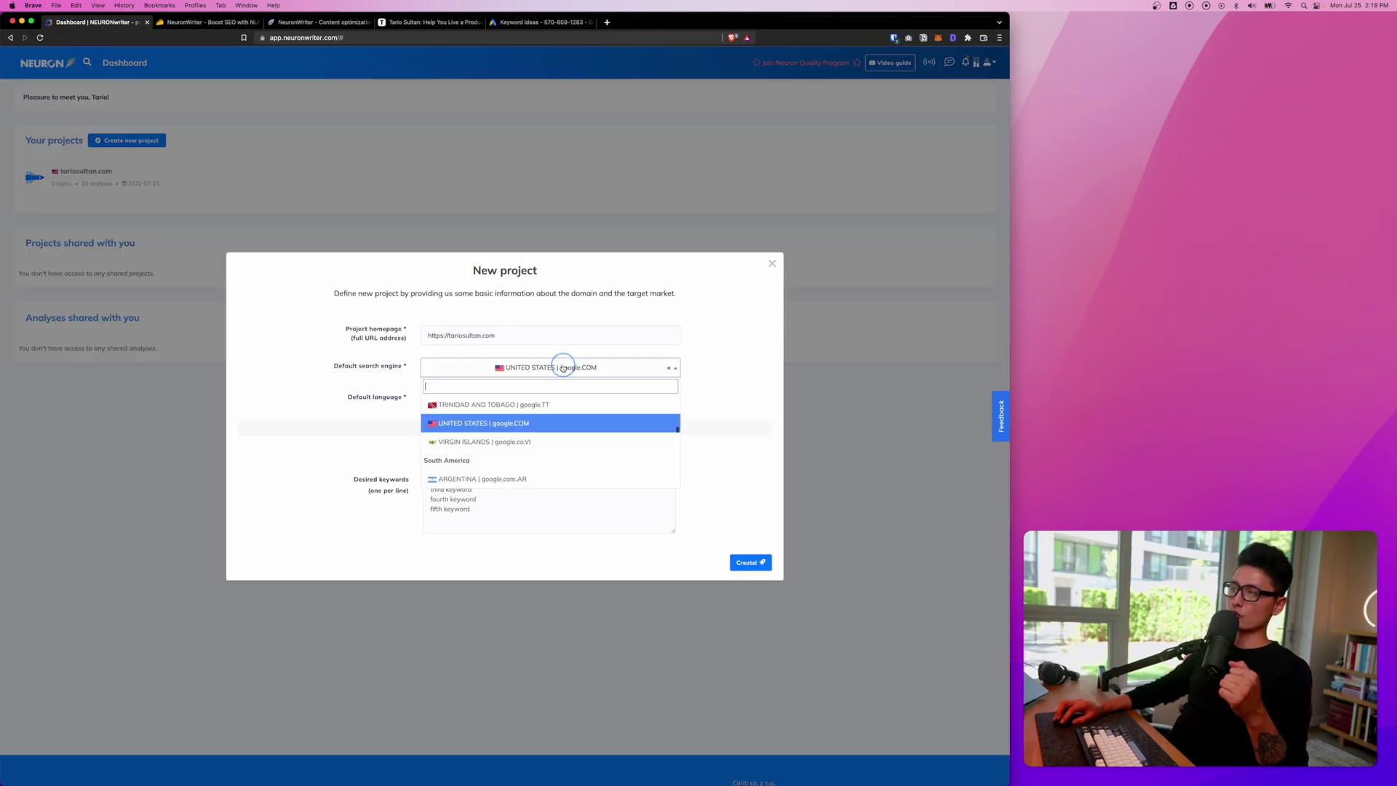
left_click(463, 424)
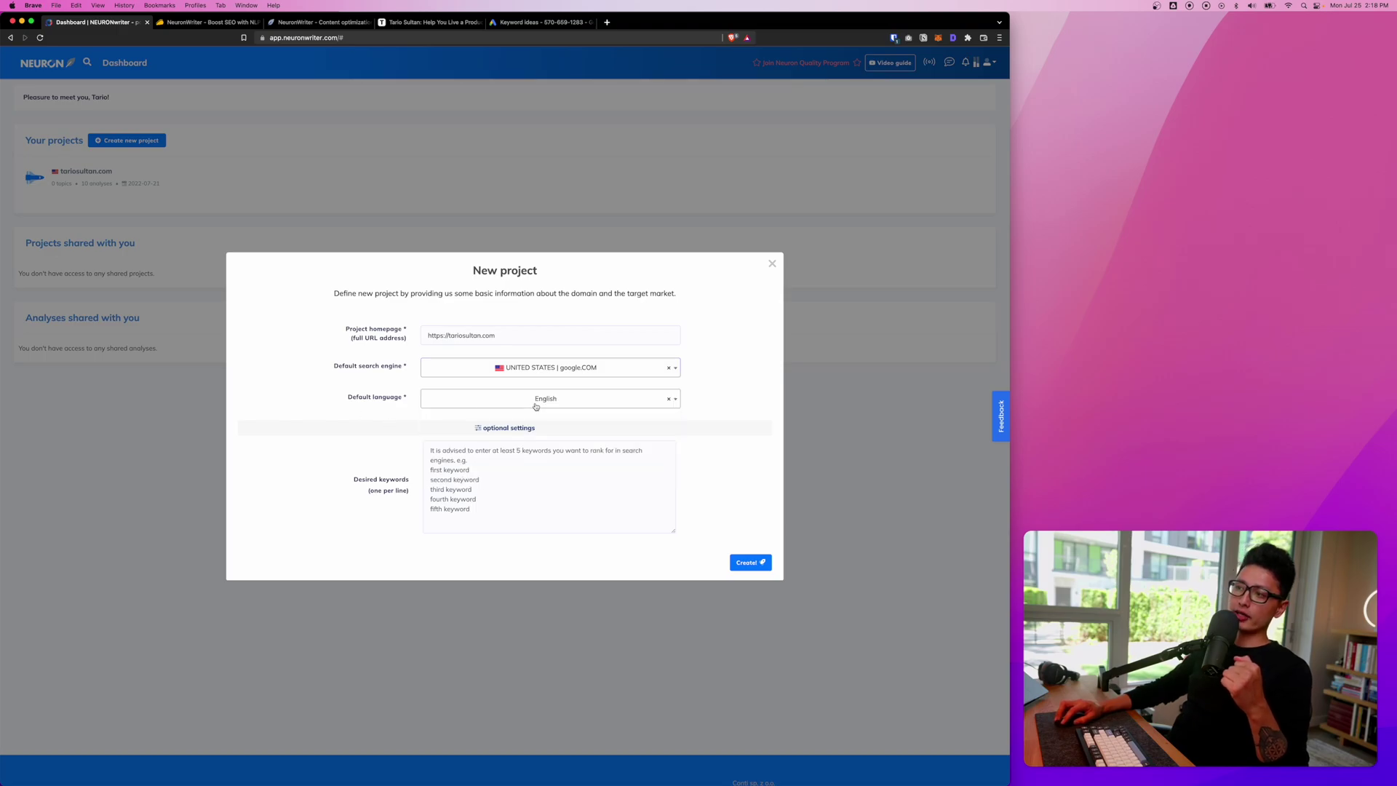
left_click(556, 428)
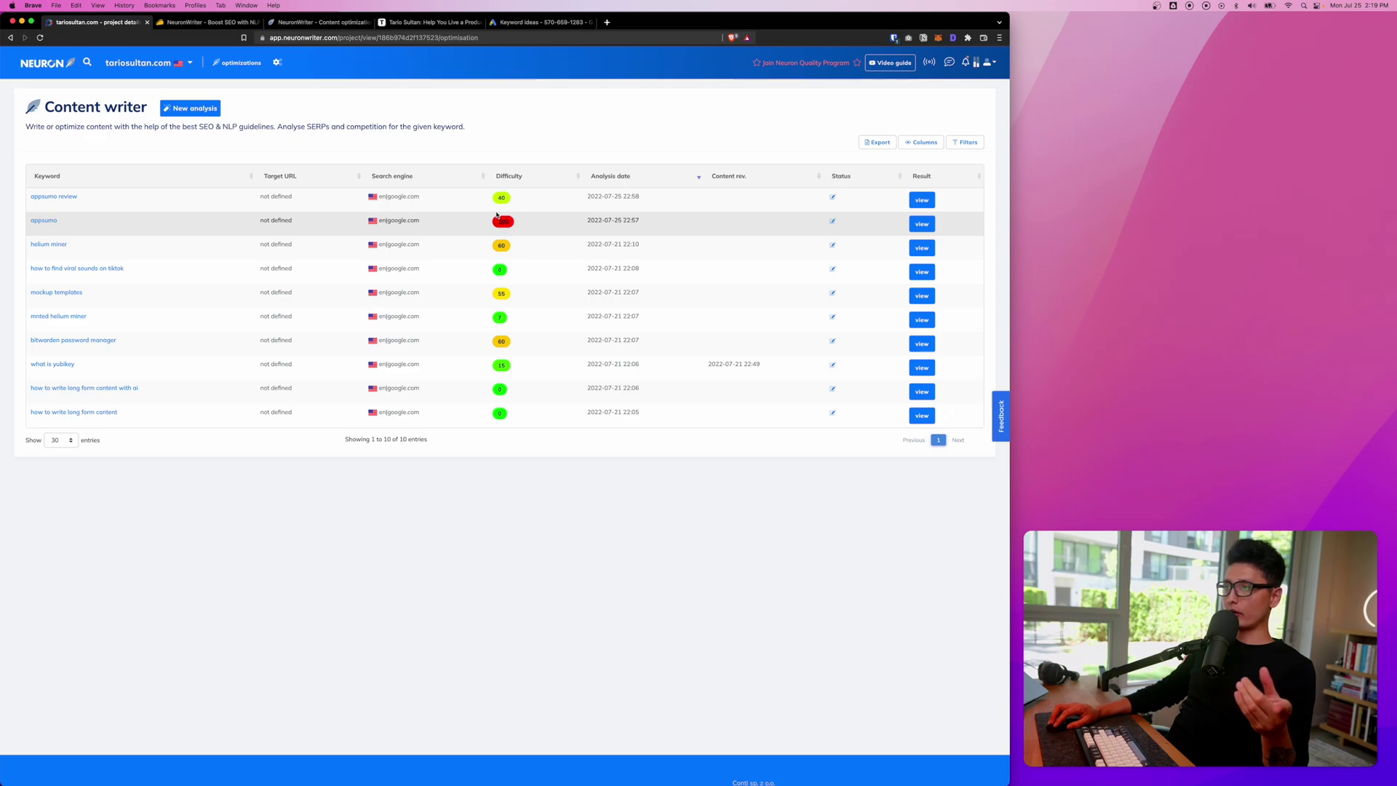
Step: Look over the Content writer's new analysis form in the existing project and close it without starting
left_click(185, 109)
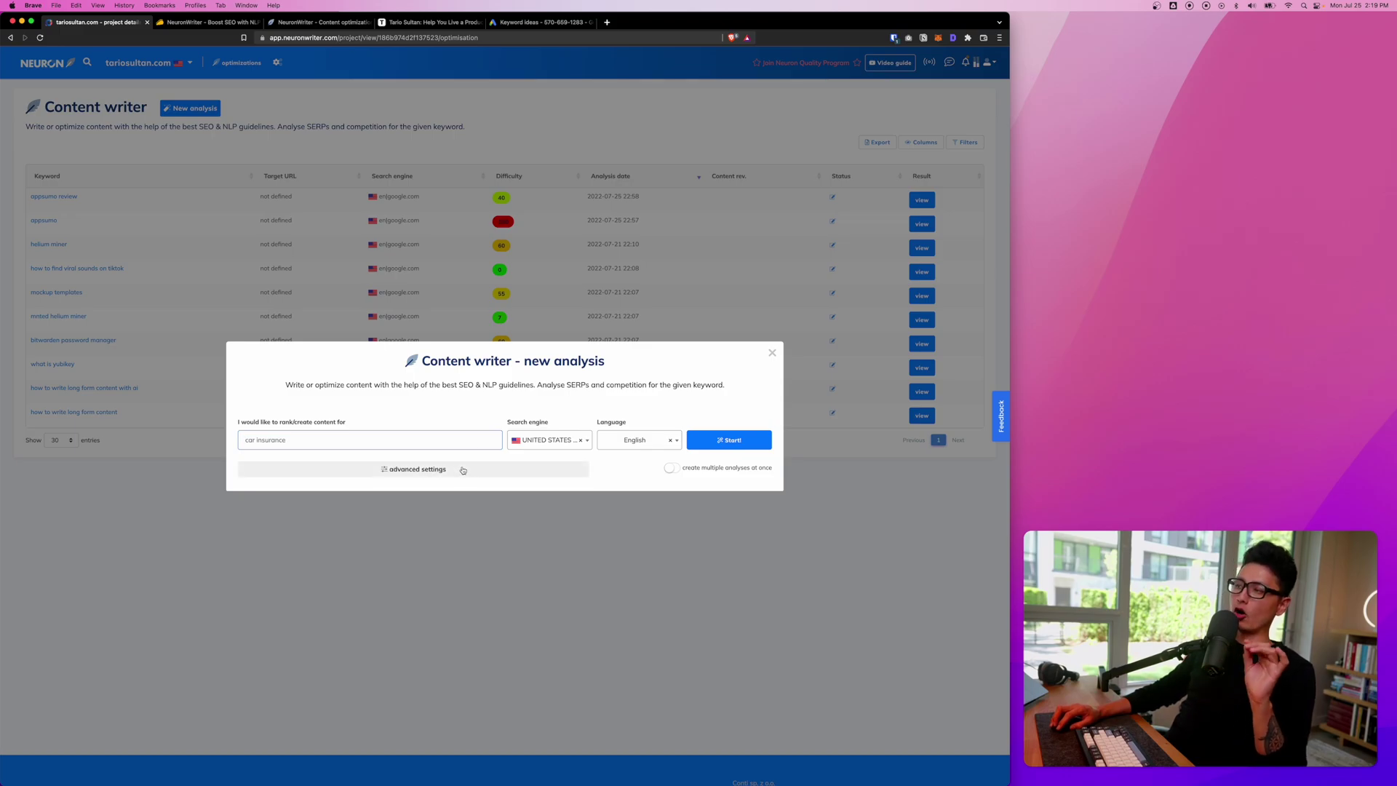
left_click(570, 217)
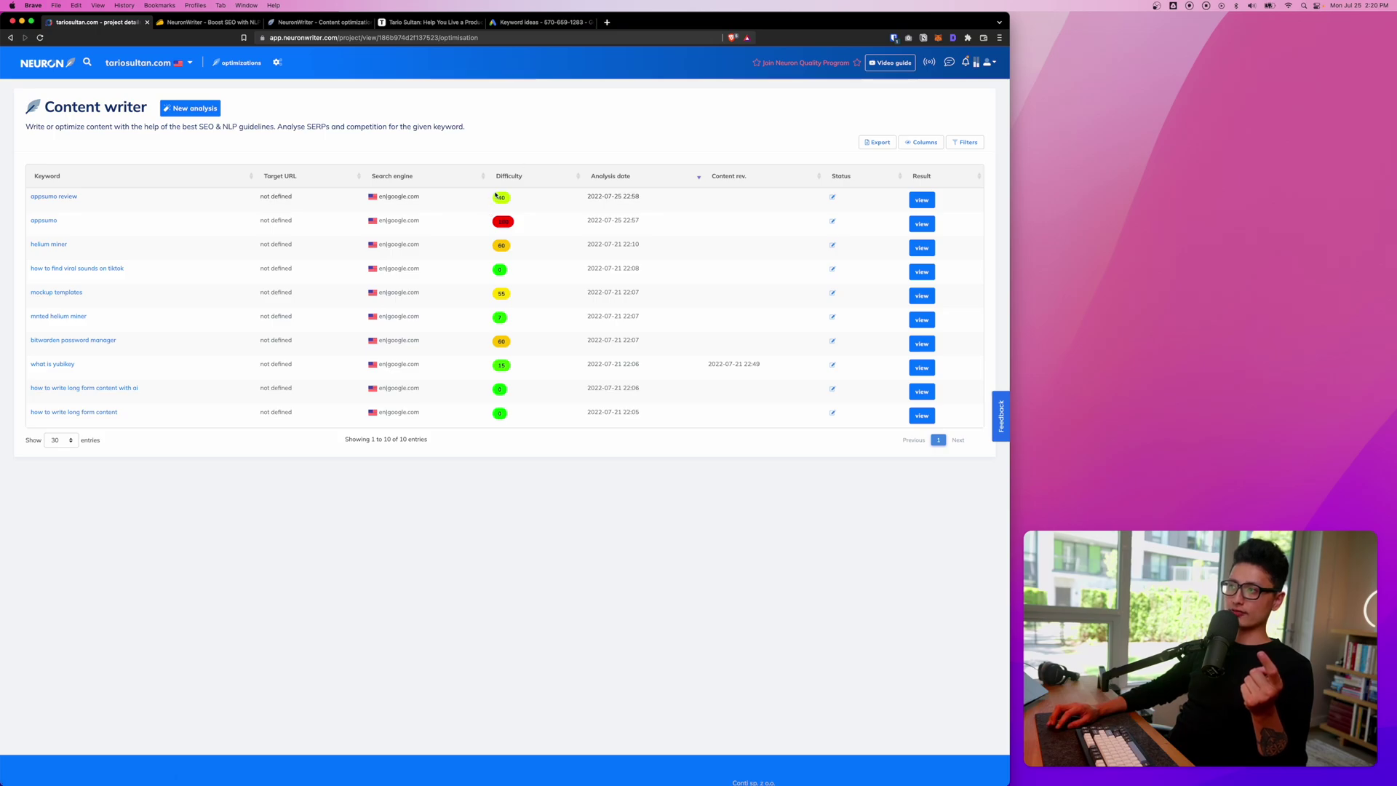
Step: Switch to Google Ads Keyword Planner, review the AI Writer keyword ideas and copy the keyword "best ai content writer"
left_click(542, 22)
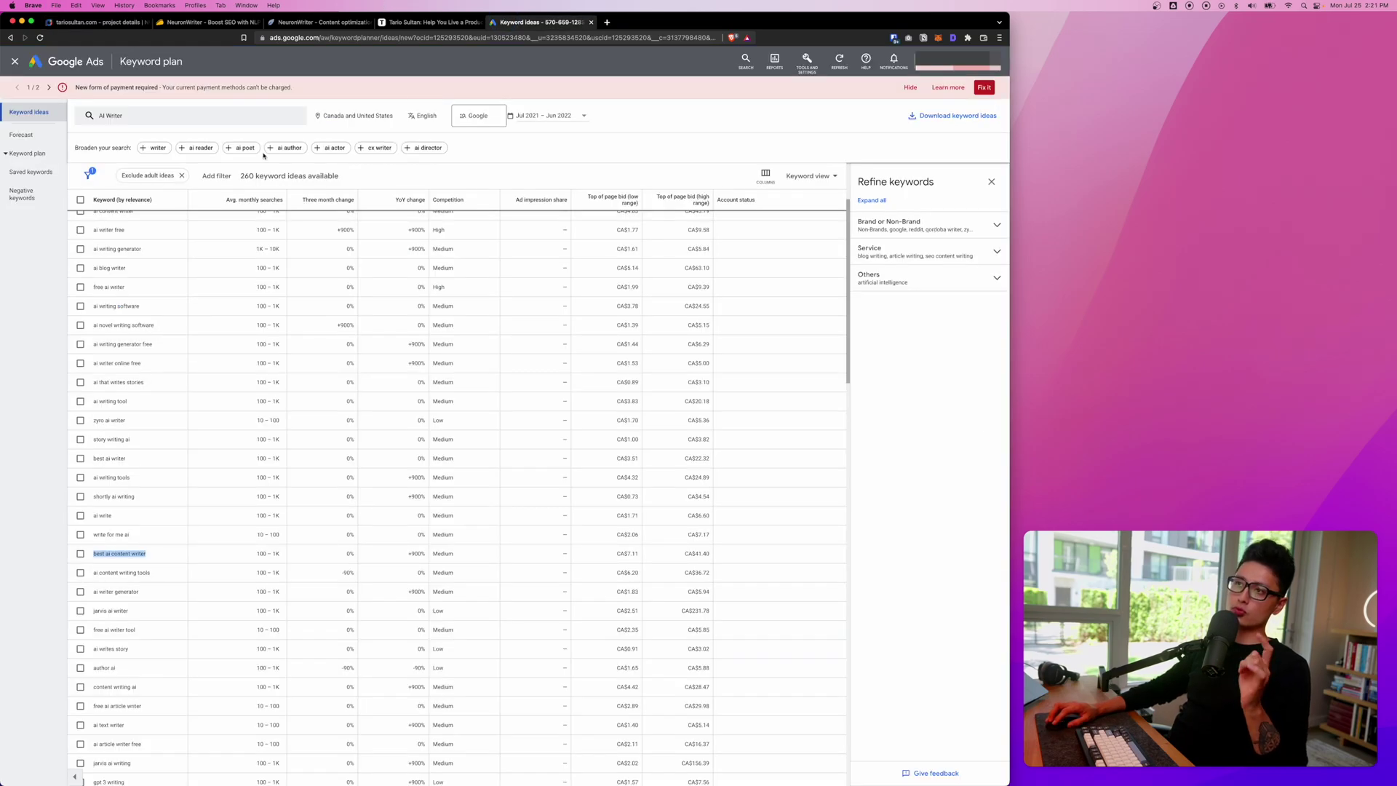
scroll(234, 308, "up", 3)
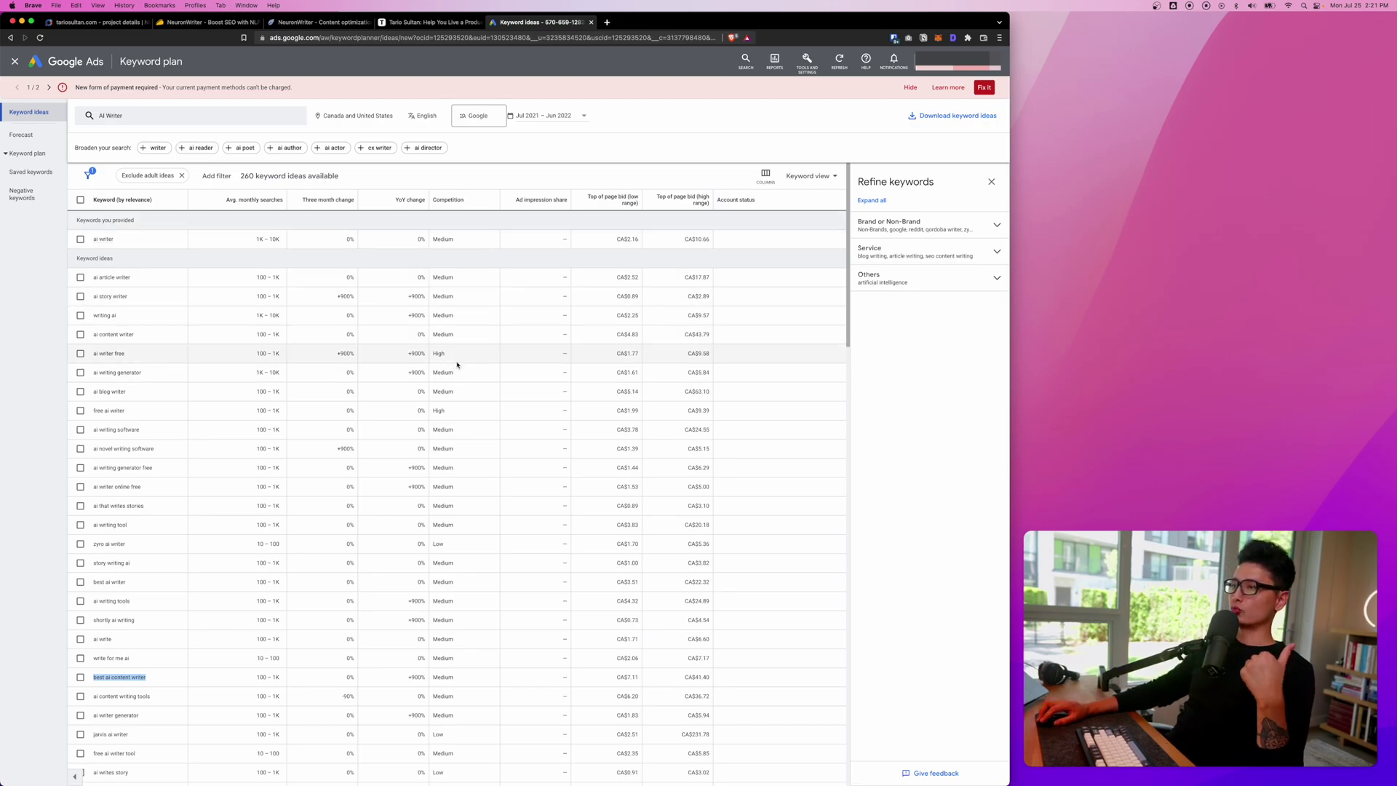
scroll(441, 347, "down", 1)
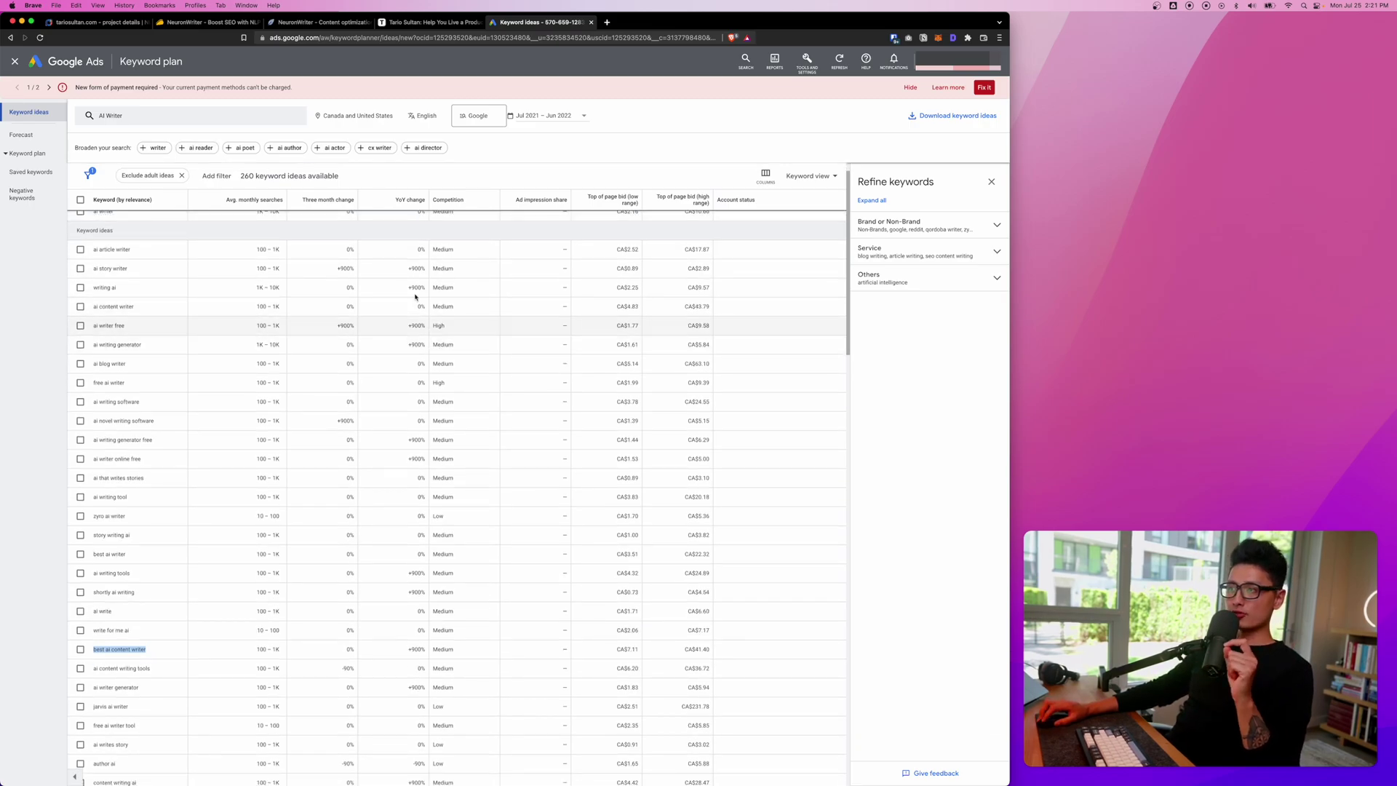
mouse_move(407, 204)
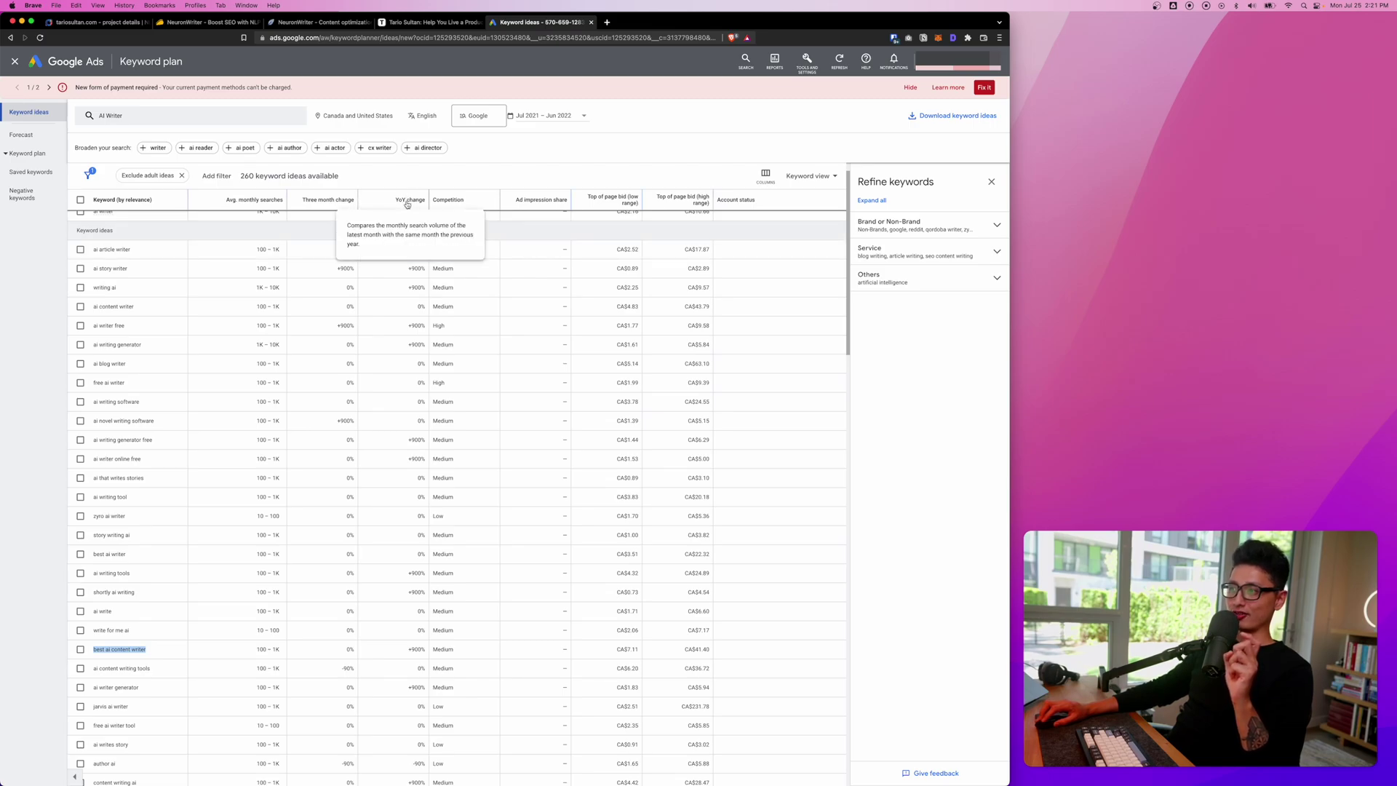
scroll(411, 291, "up", 1)
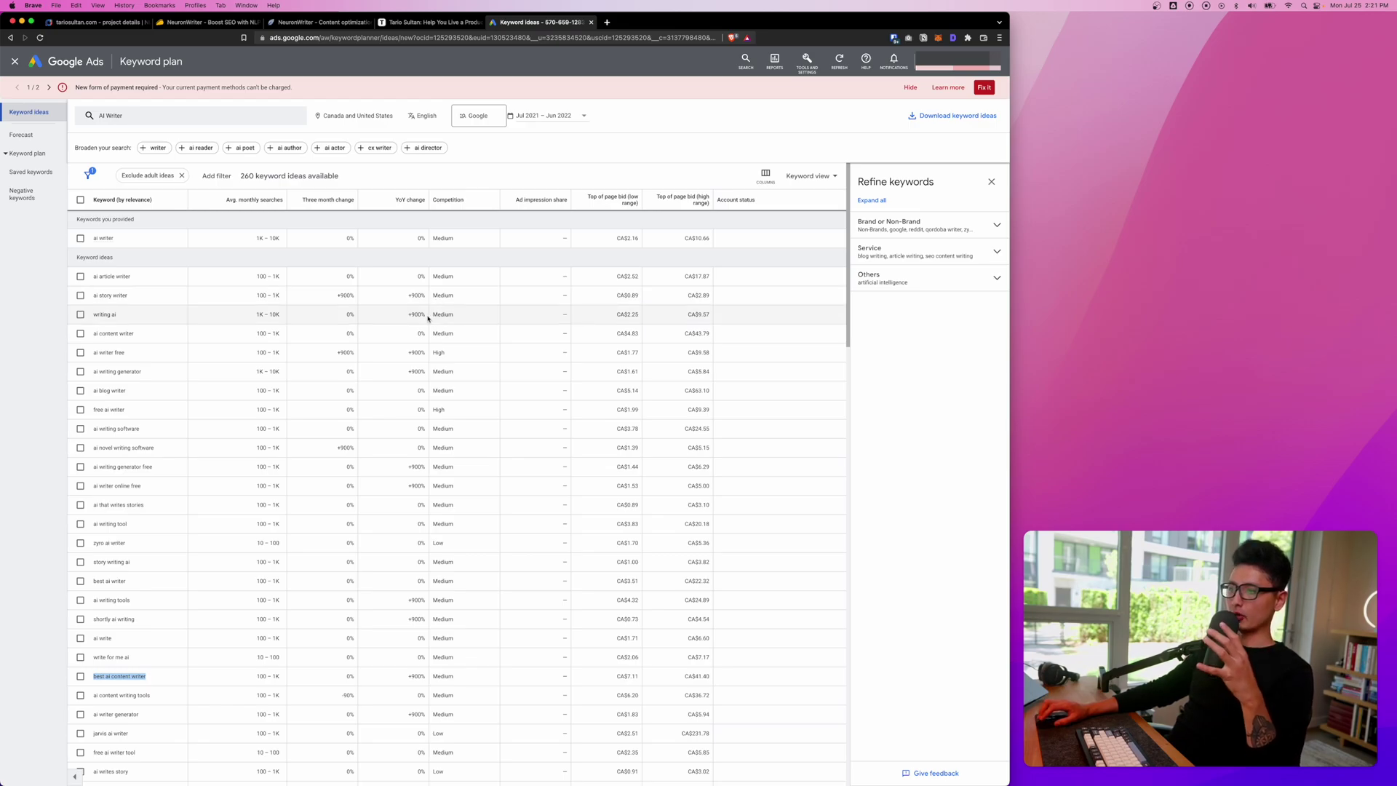
scroll(173, 263, "down", 6)
scroll(131, 306, "up", 2)
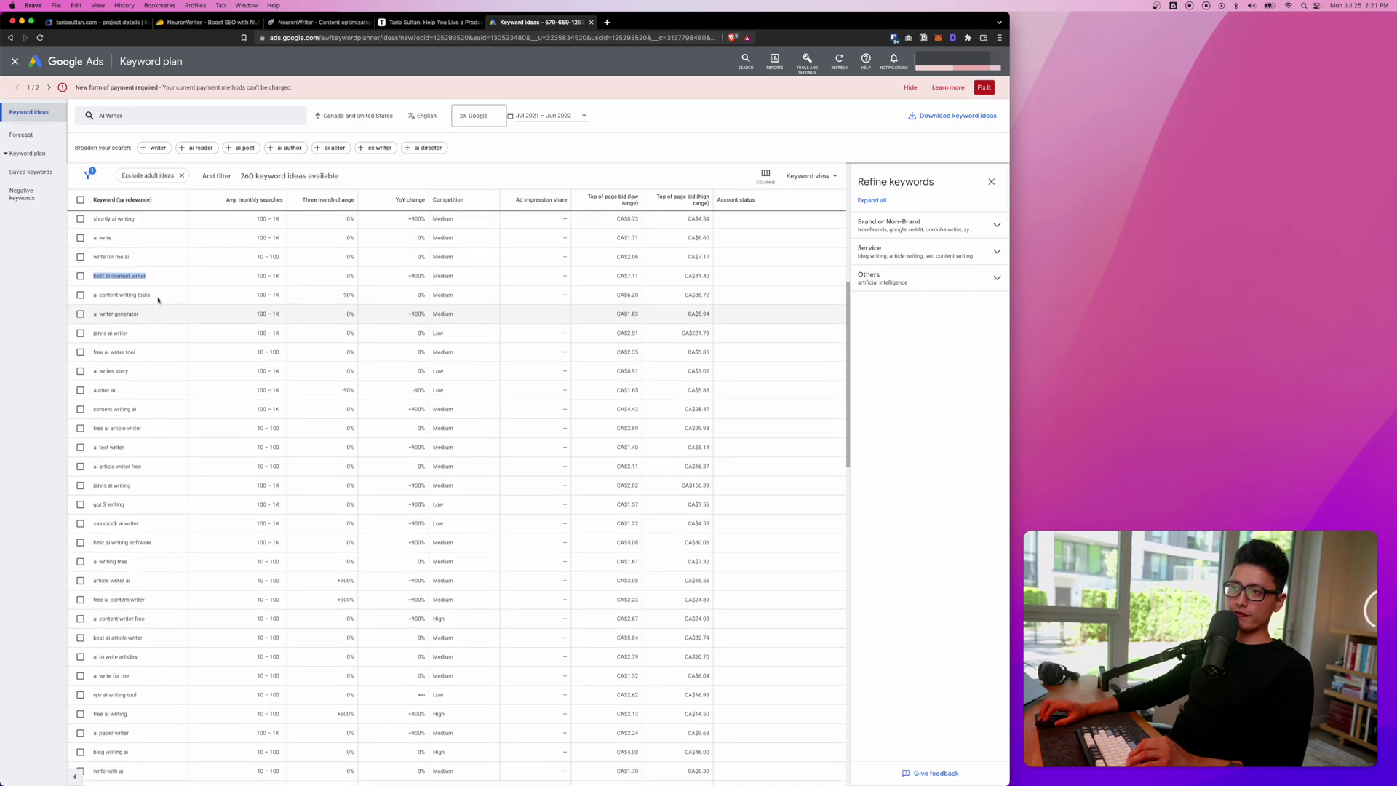
key("super+c")
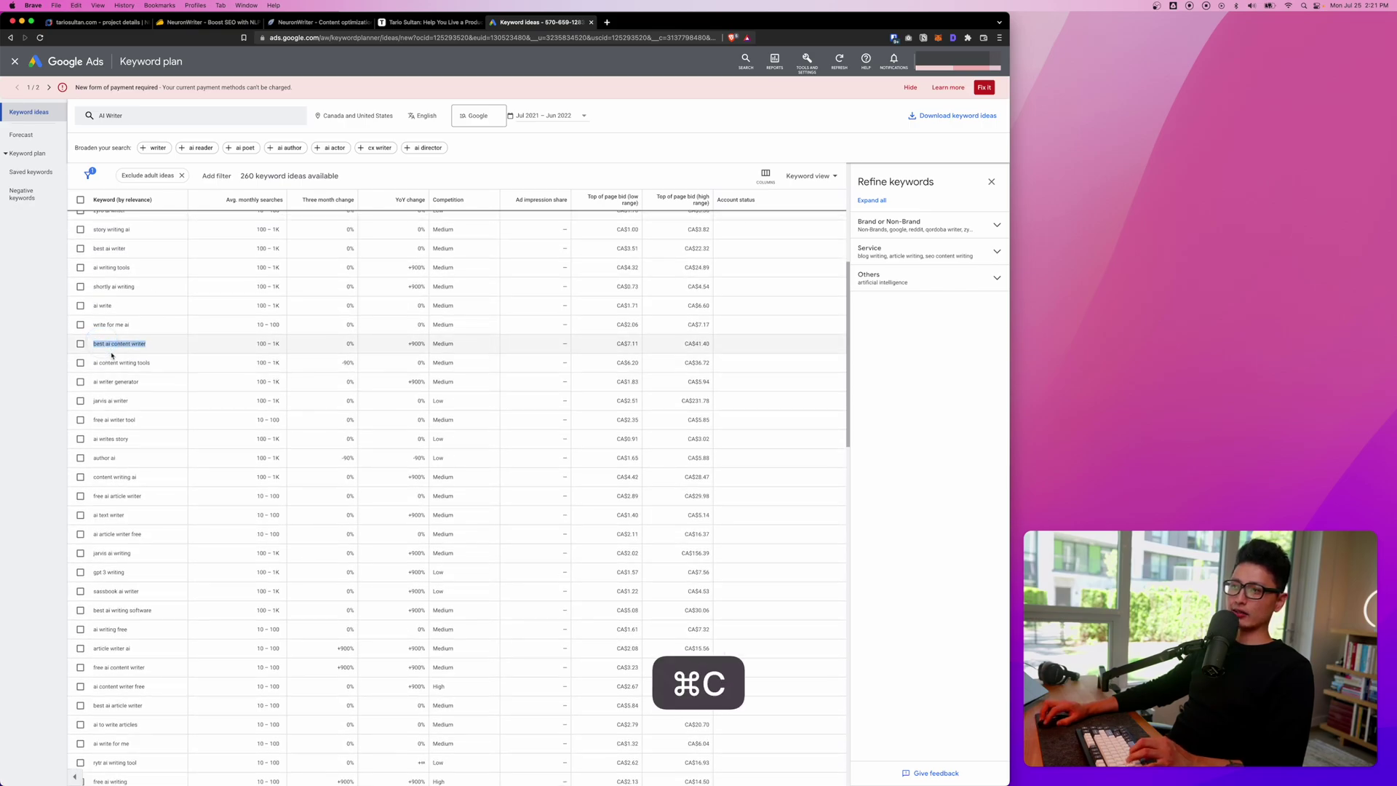
Step: Start a new NeuronWriter content analysis for "best ai content writer" with the United States search engine and English language
key("super+1")
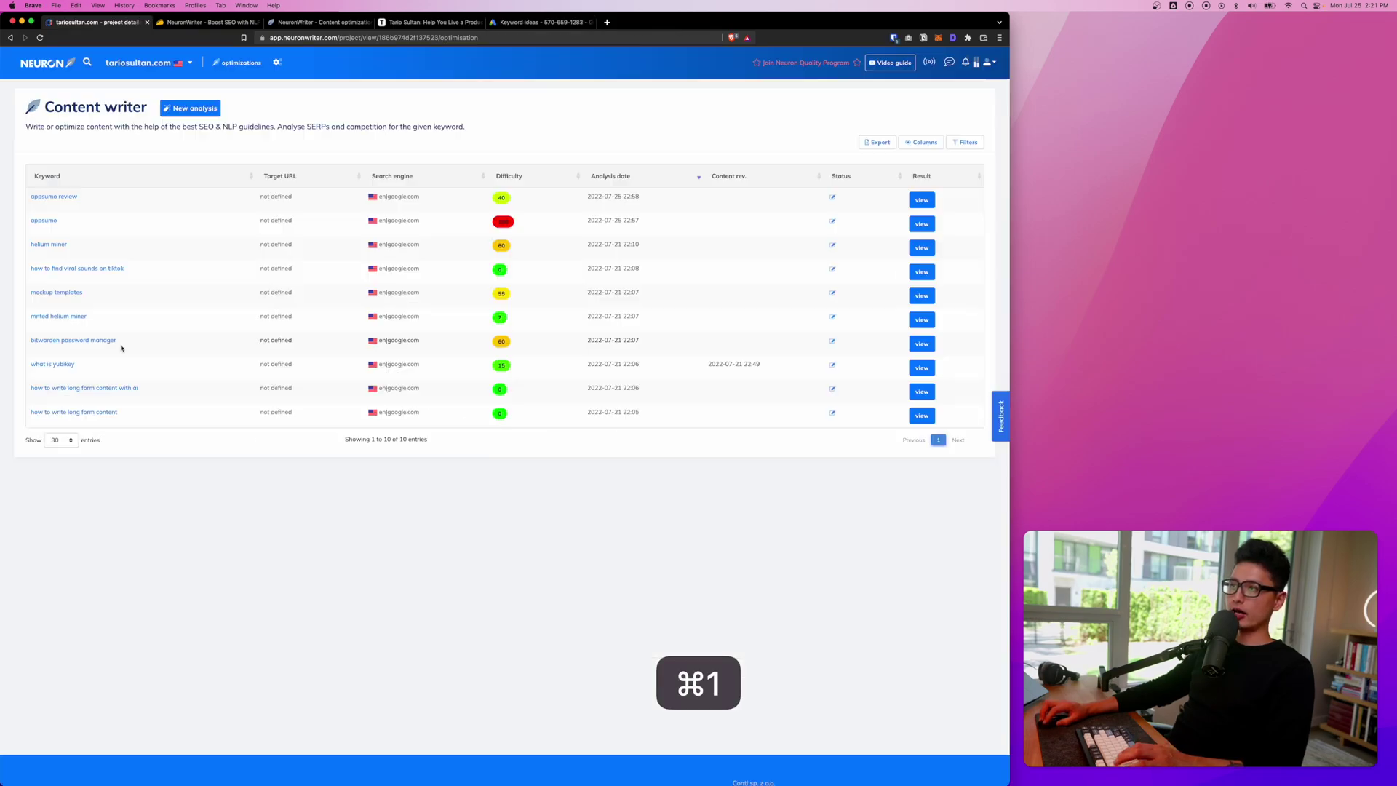
left_click(190, 108)
key("super+v")
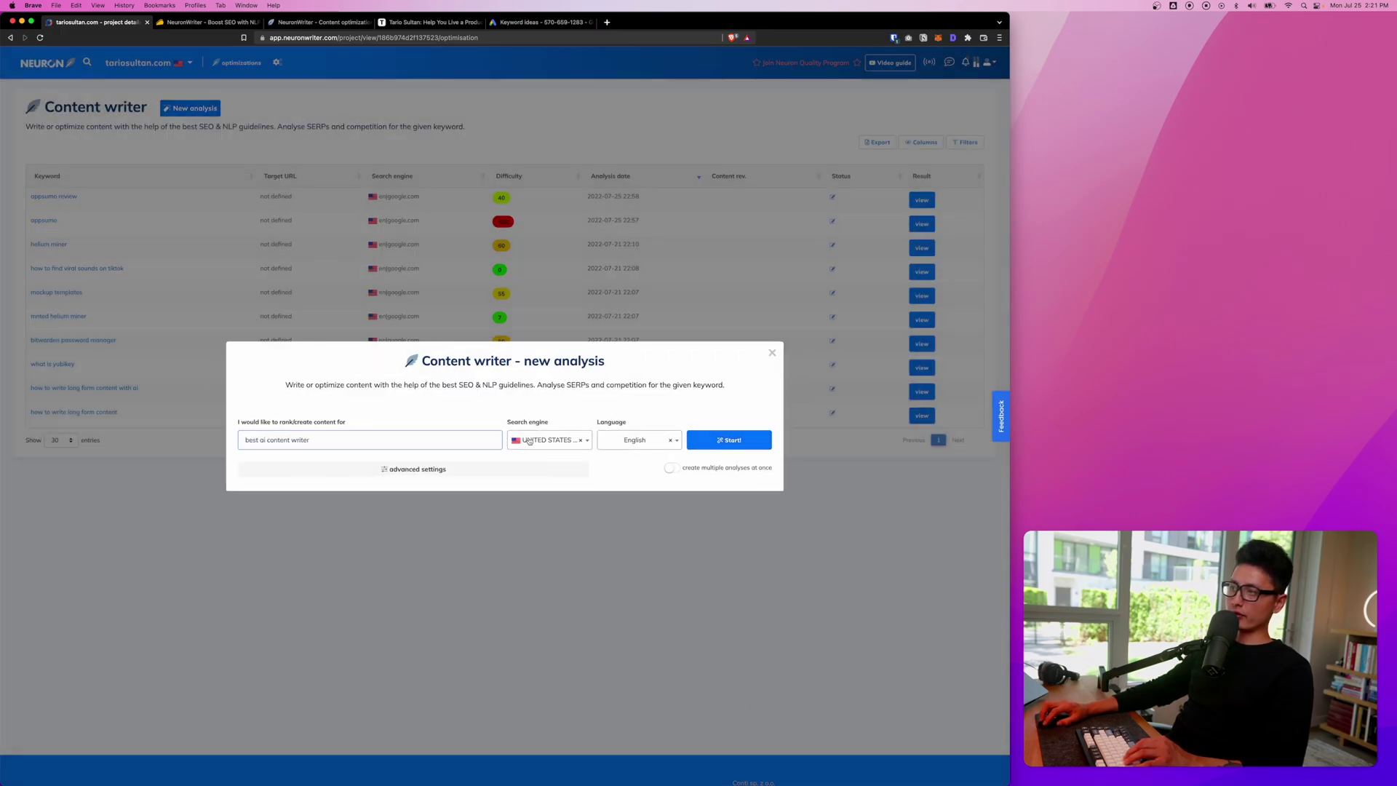
left_click(725, 439)
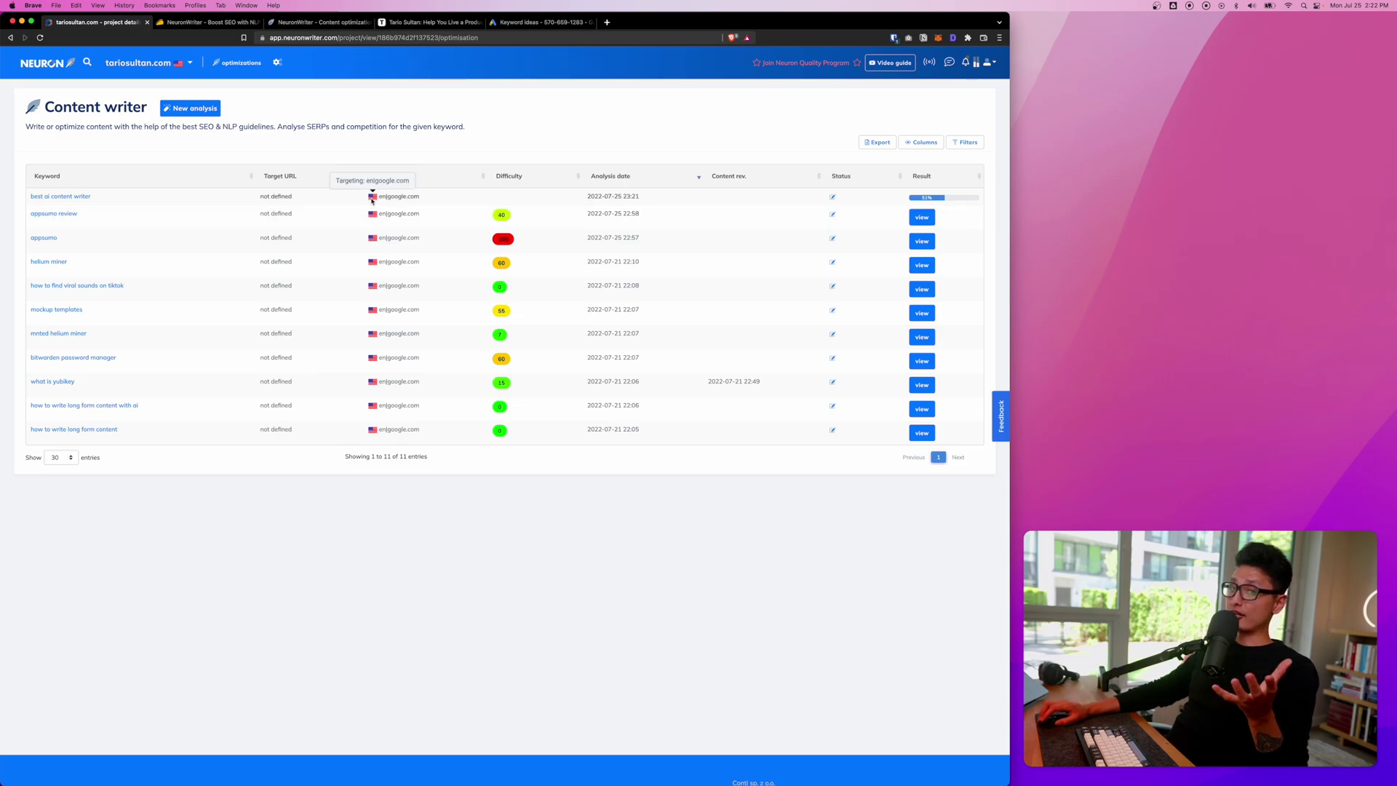
Step: Place Keyword Planner beside NeuronWriter and compare the "best ai content writer" keyword's difficulty with its average monthly searches
key("ctrl+alt+Left")
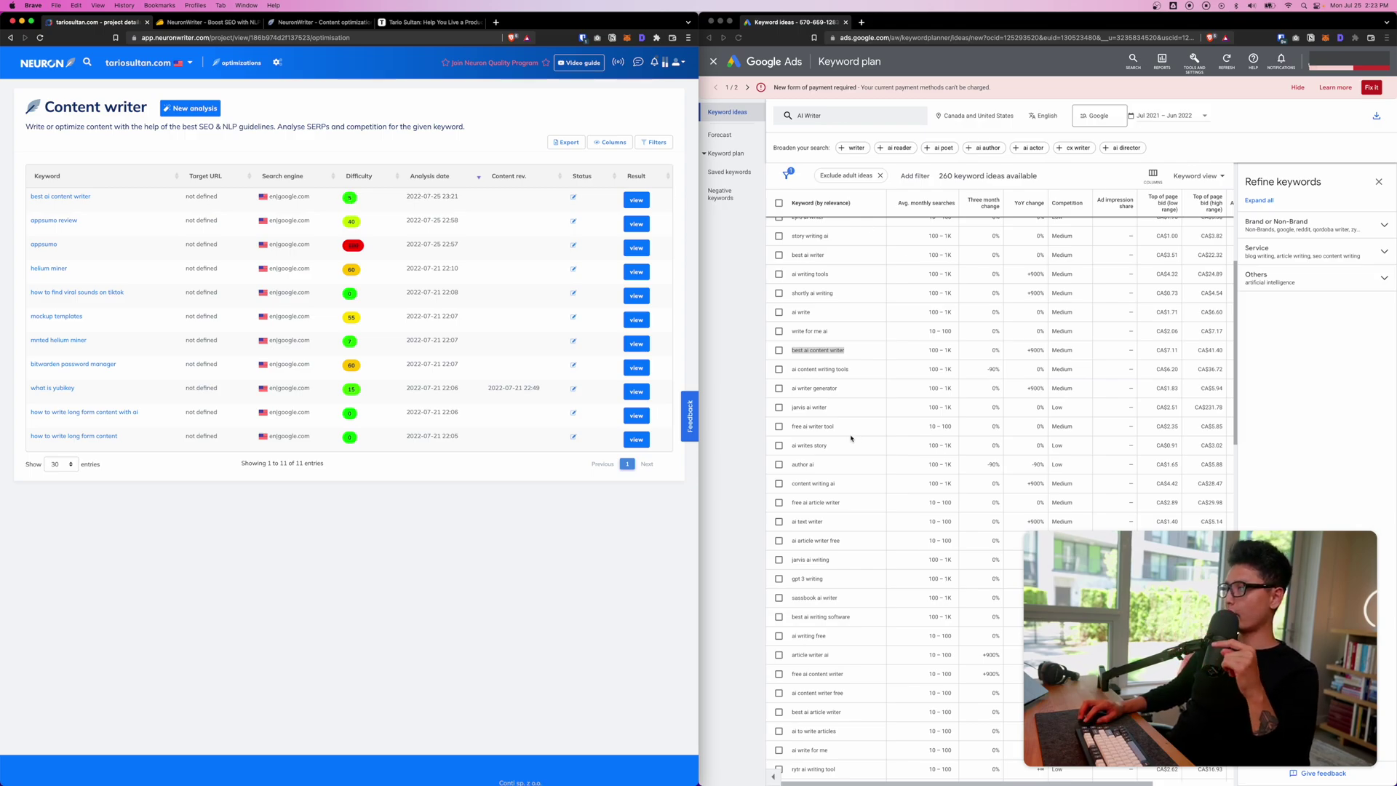
left_click(922, 359)
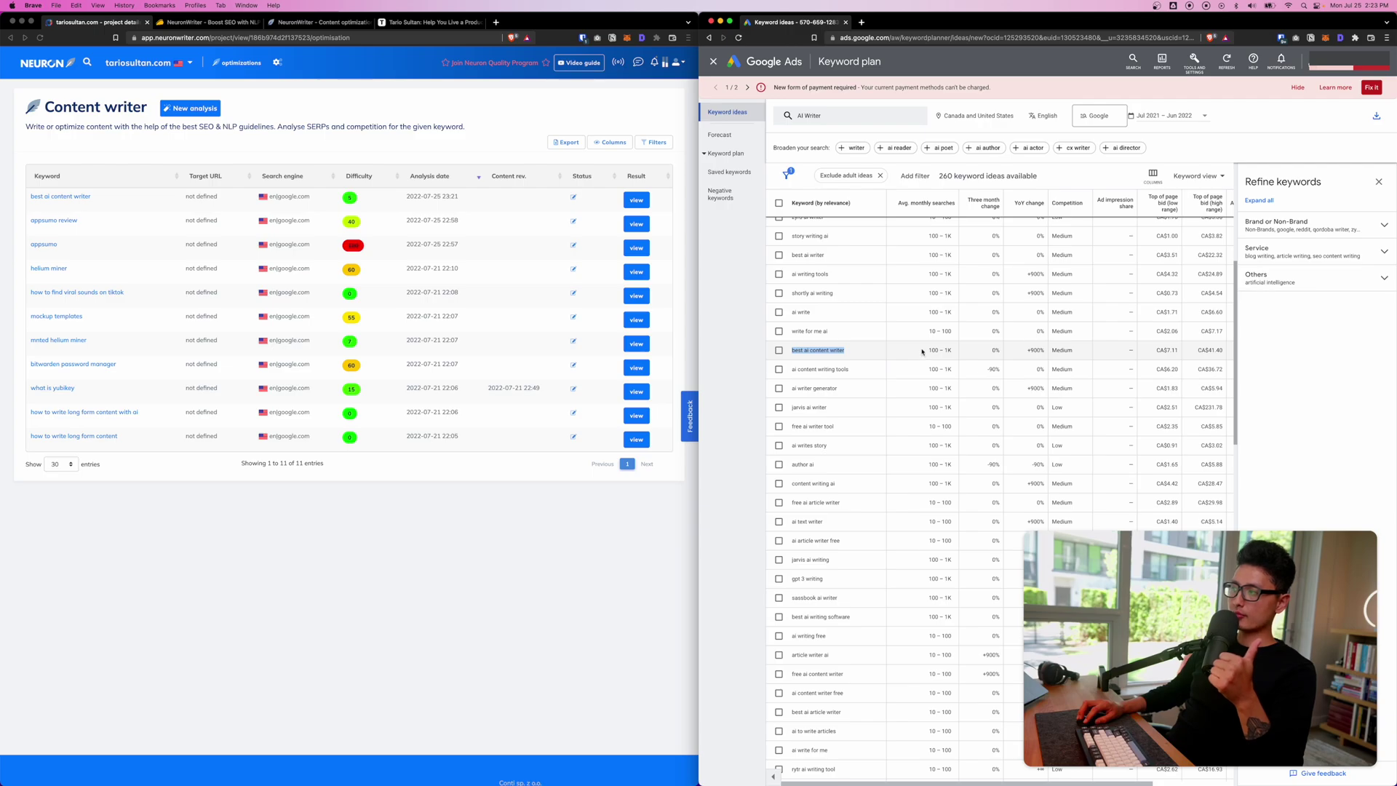
left_click_drag(922, 352, 953, 352)
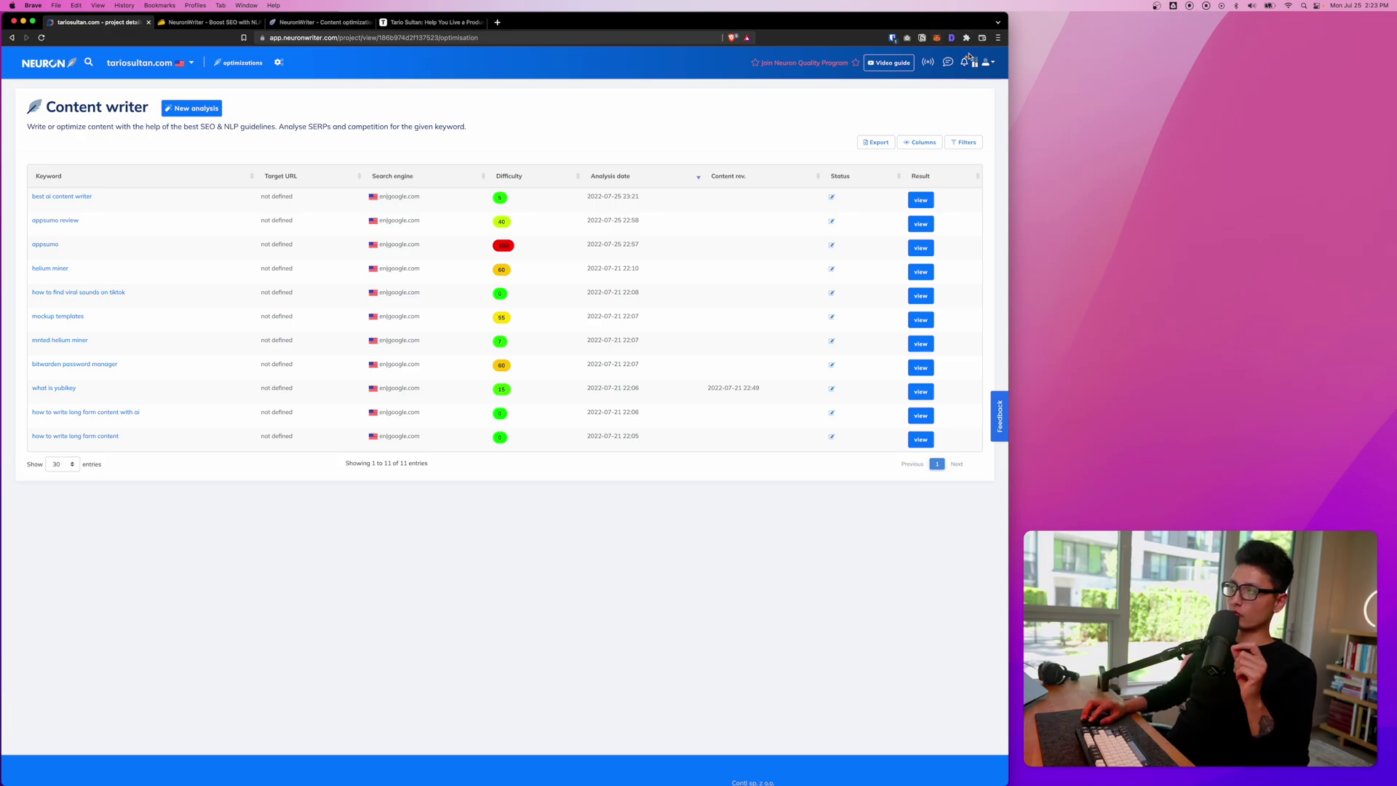
Step: Open the "best ai content writer" analysis and examine the competitor pages' content scores and word lengths
left_click(920, 200)
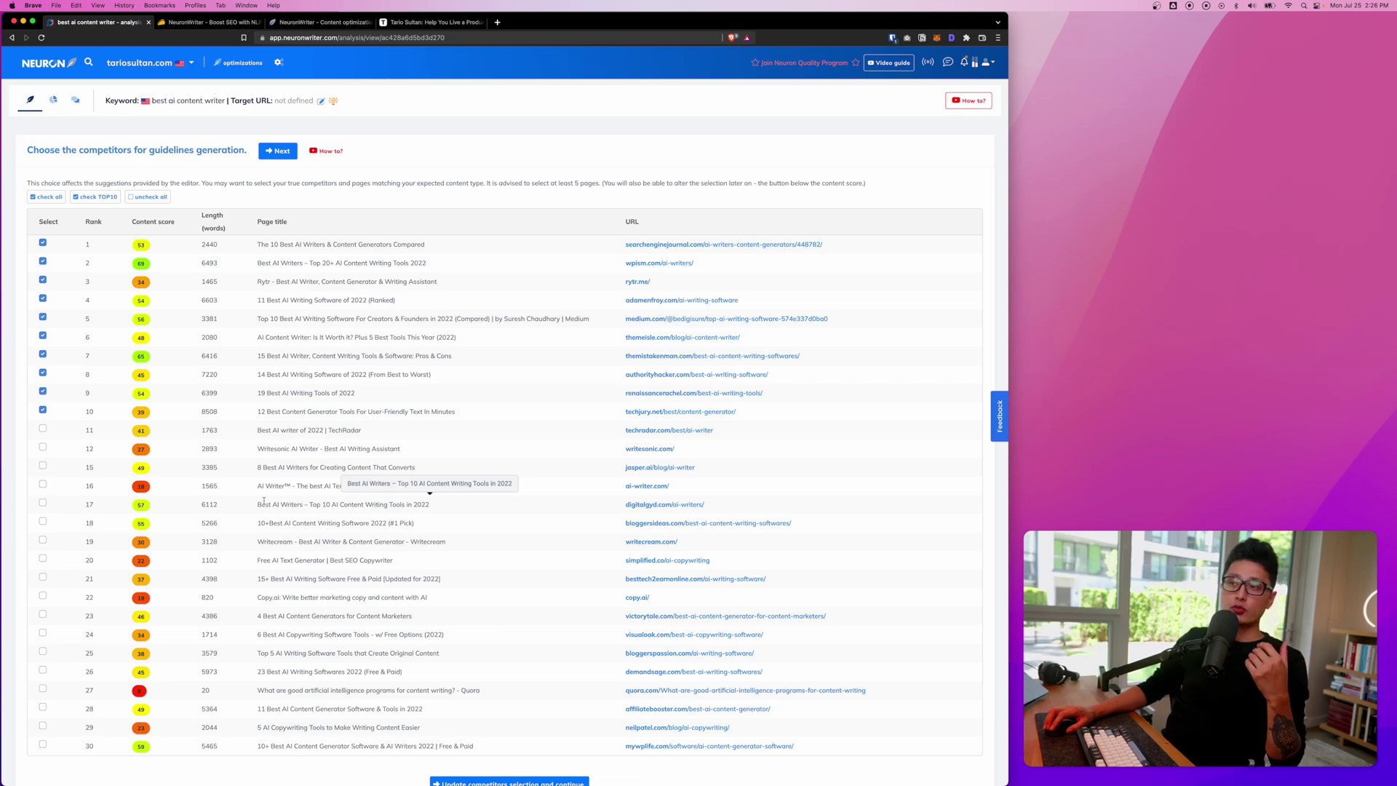
scroll(120, 266, "down", 1)
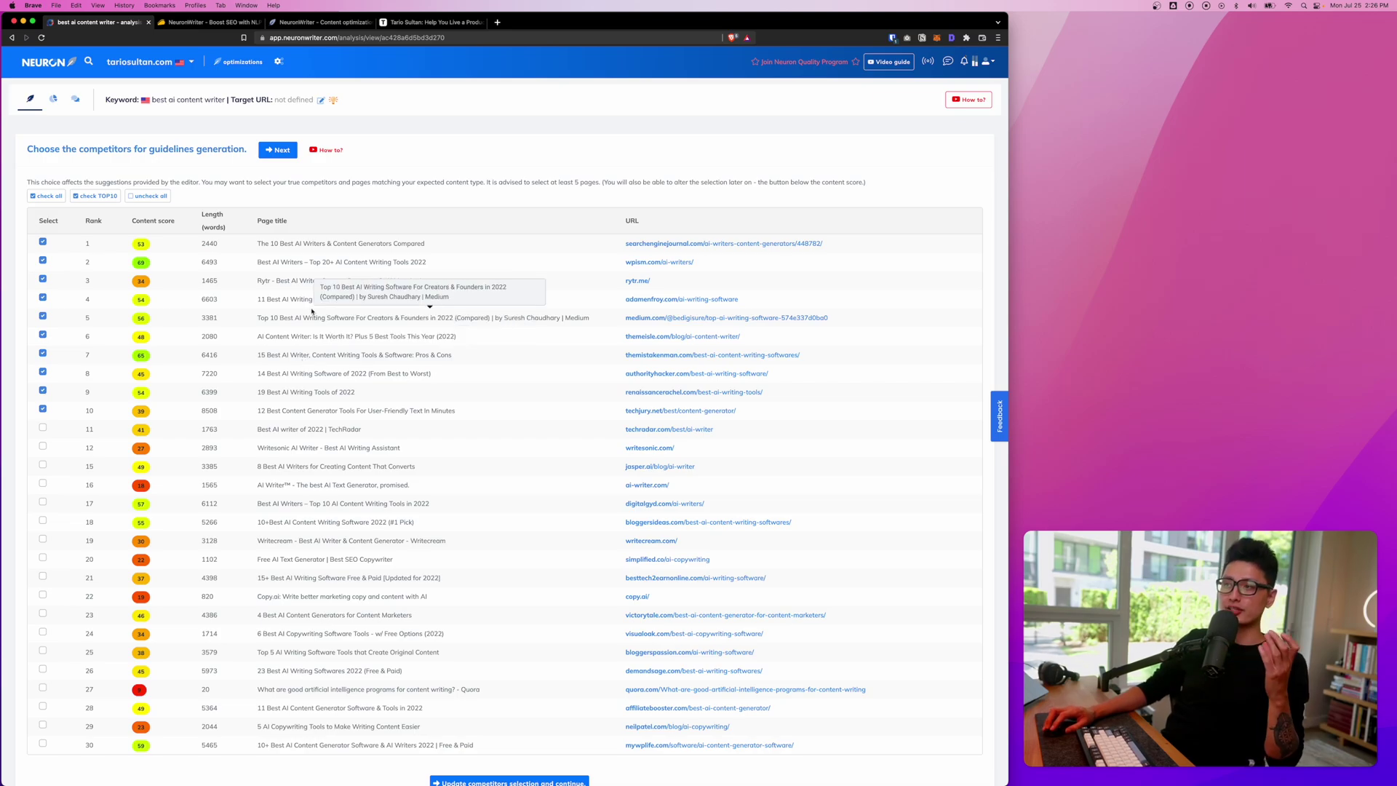
scroll(212, 332, "up", 5)
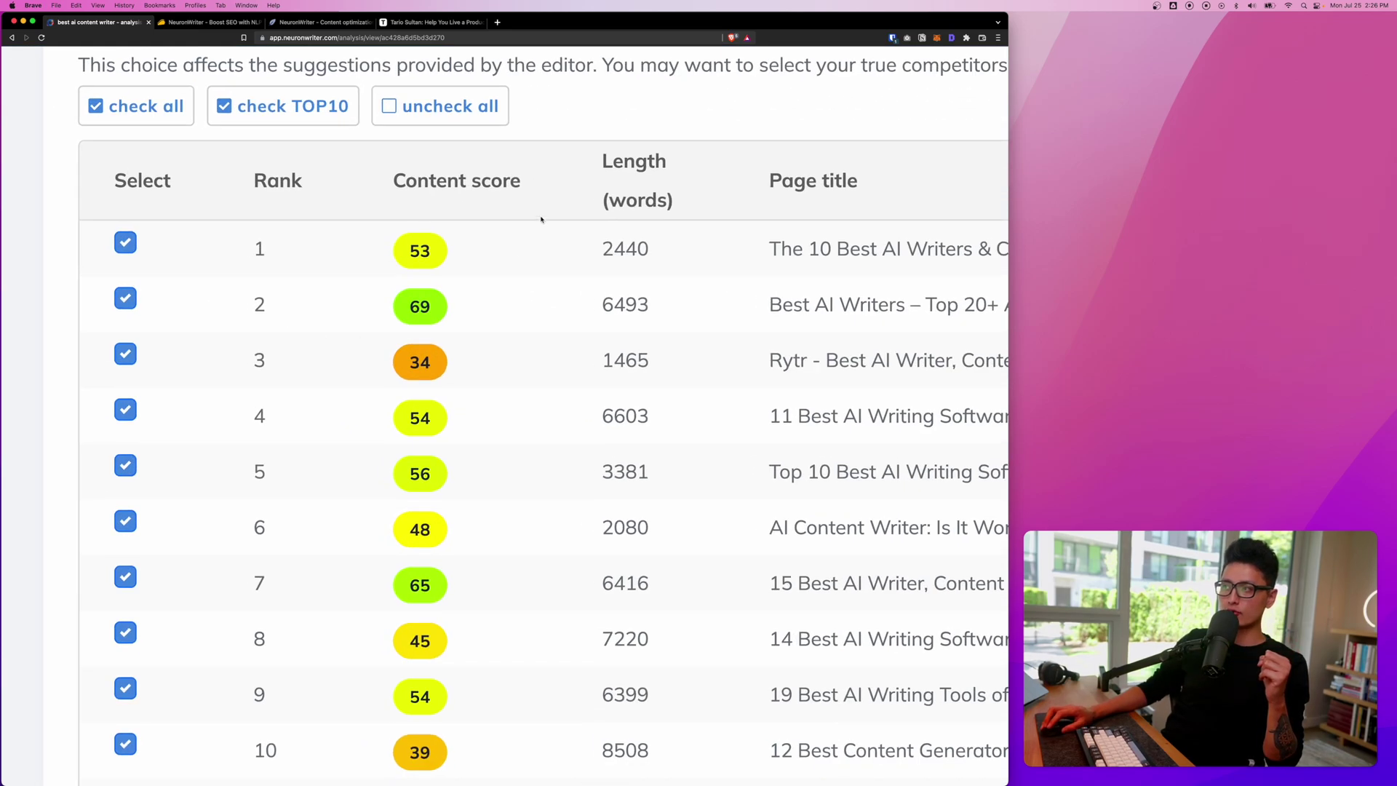
left_click_drag(604, 155, 681, 209)
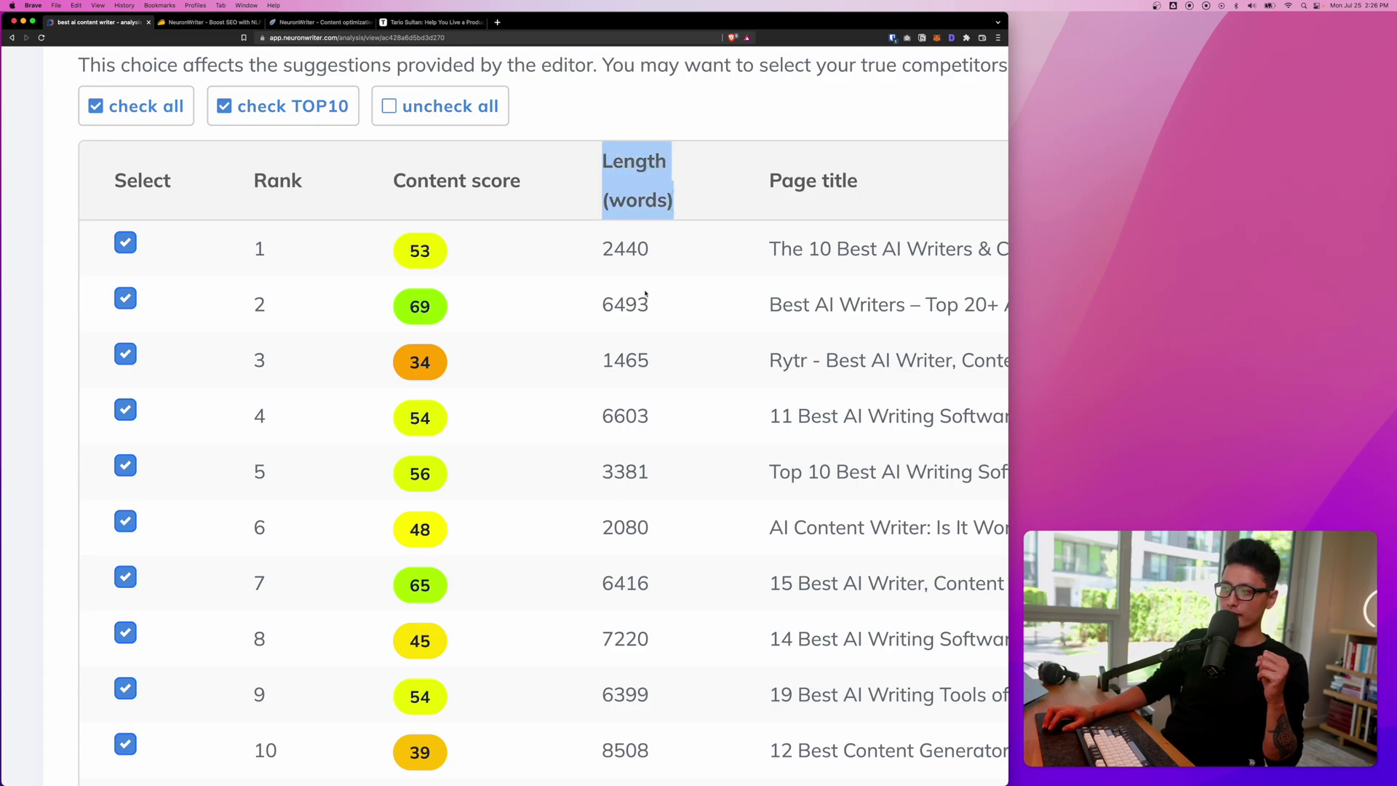
scroll(675, 399, "down", 5)
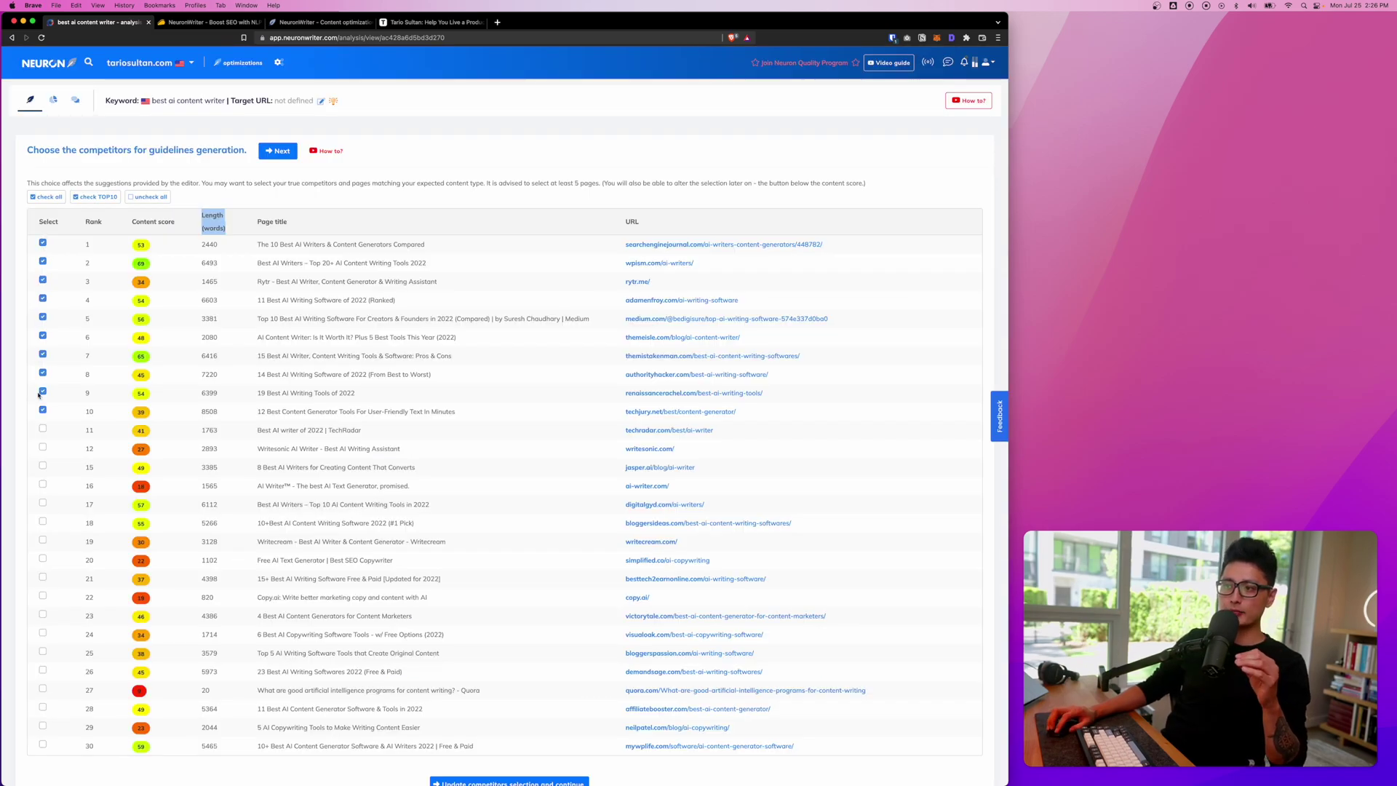
Step: Continue with the ten selected competitors and examine the suggested basic article terms and their recommended usage ranges
left_click(290, 151)
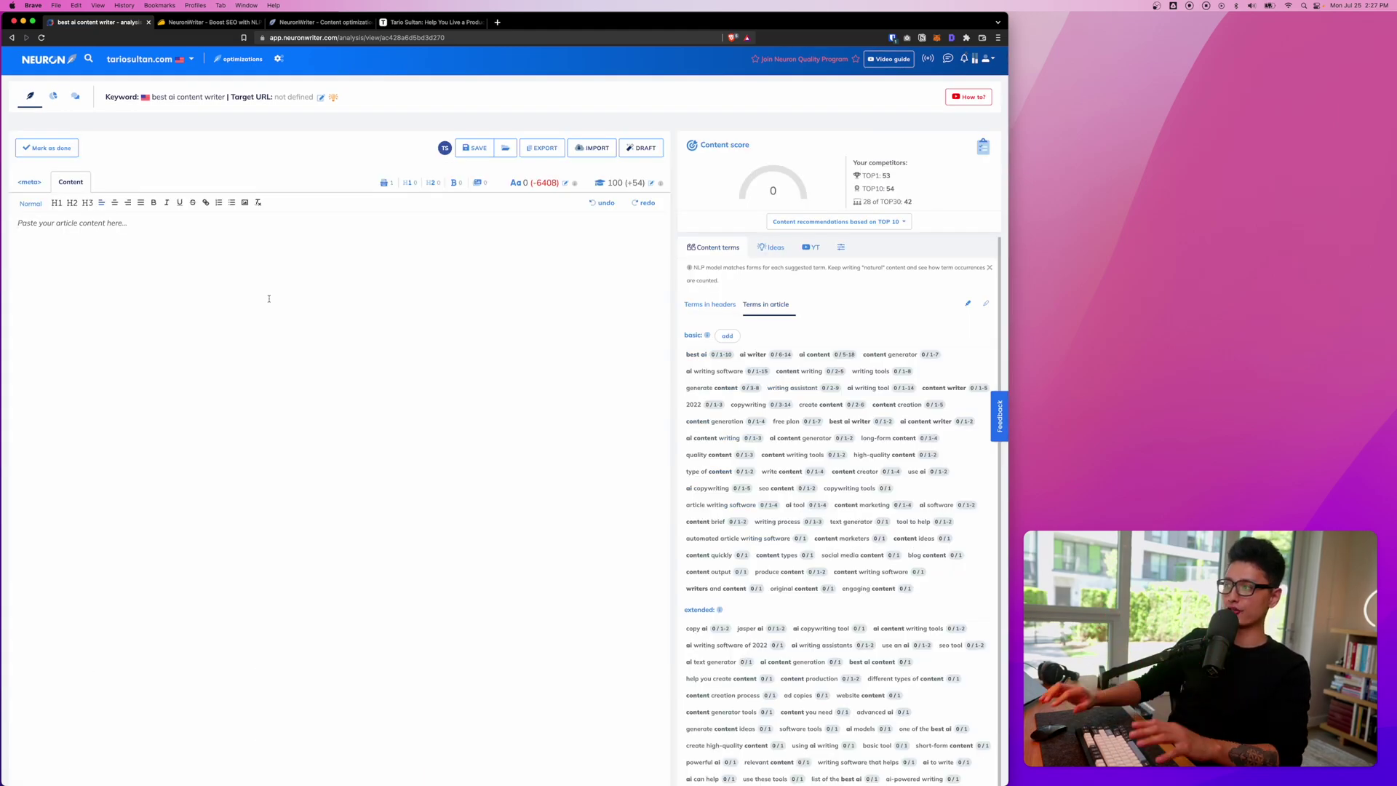
left_click(269, 299)
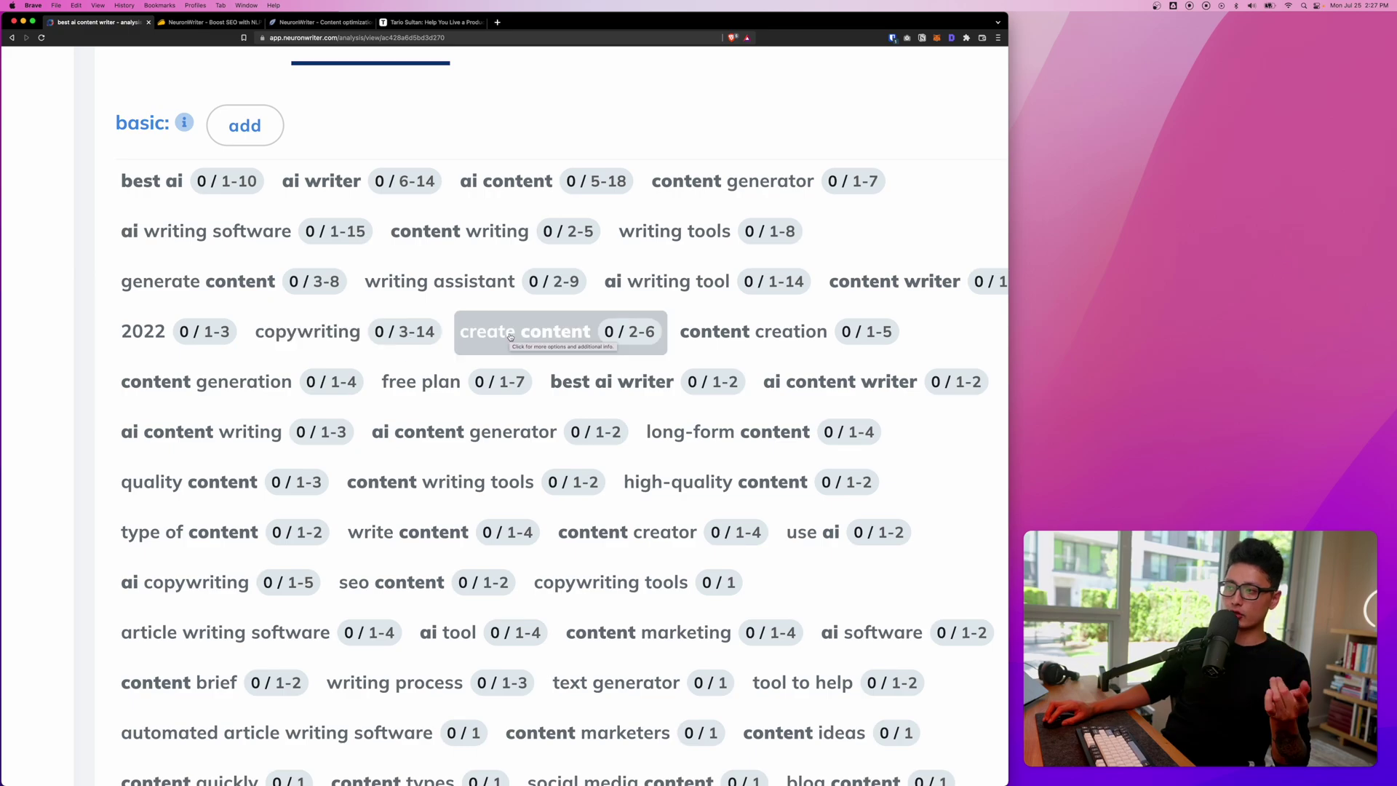
mouse_move(612, 339)
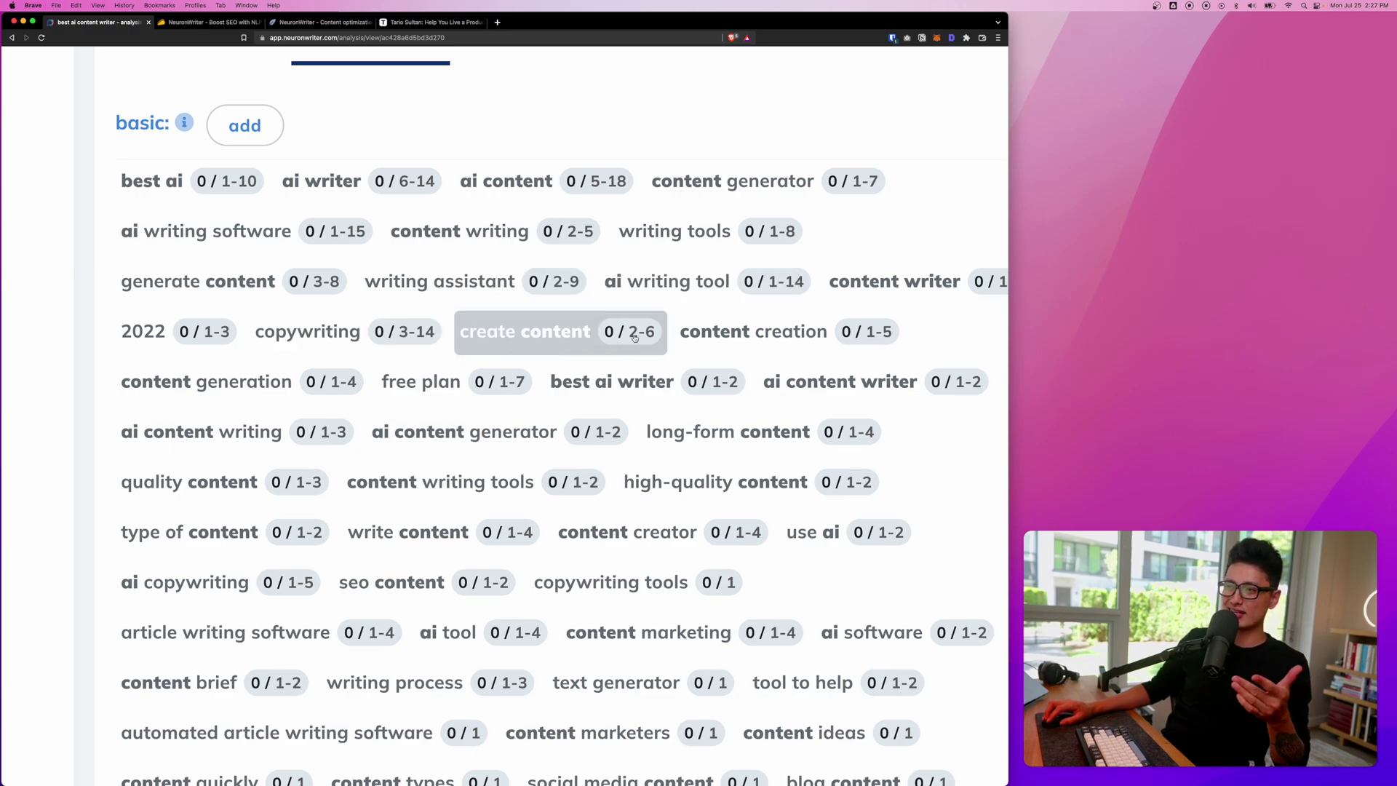
key("super+0")
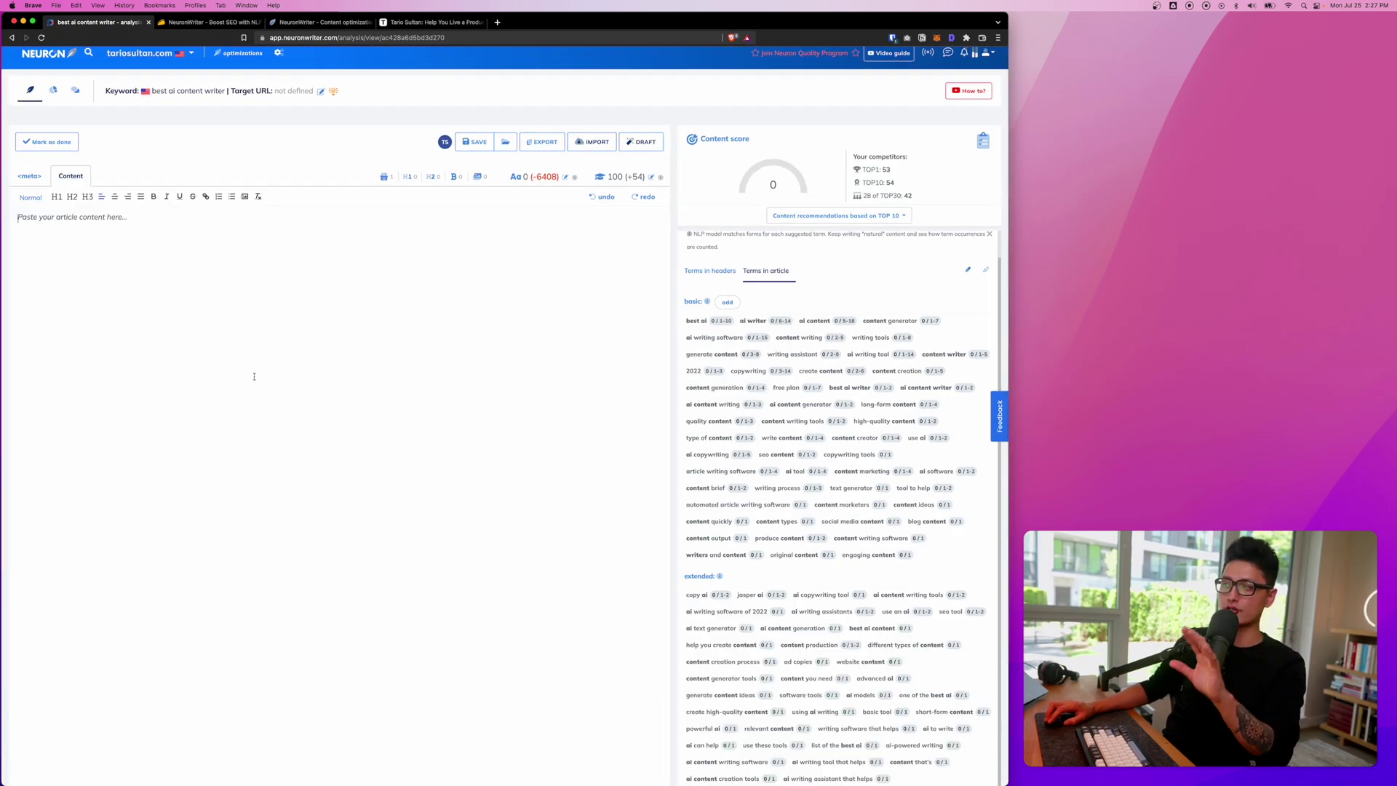
left_click(258, 378)
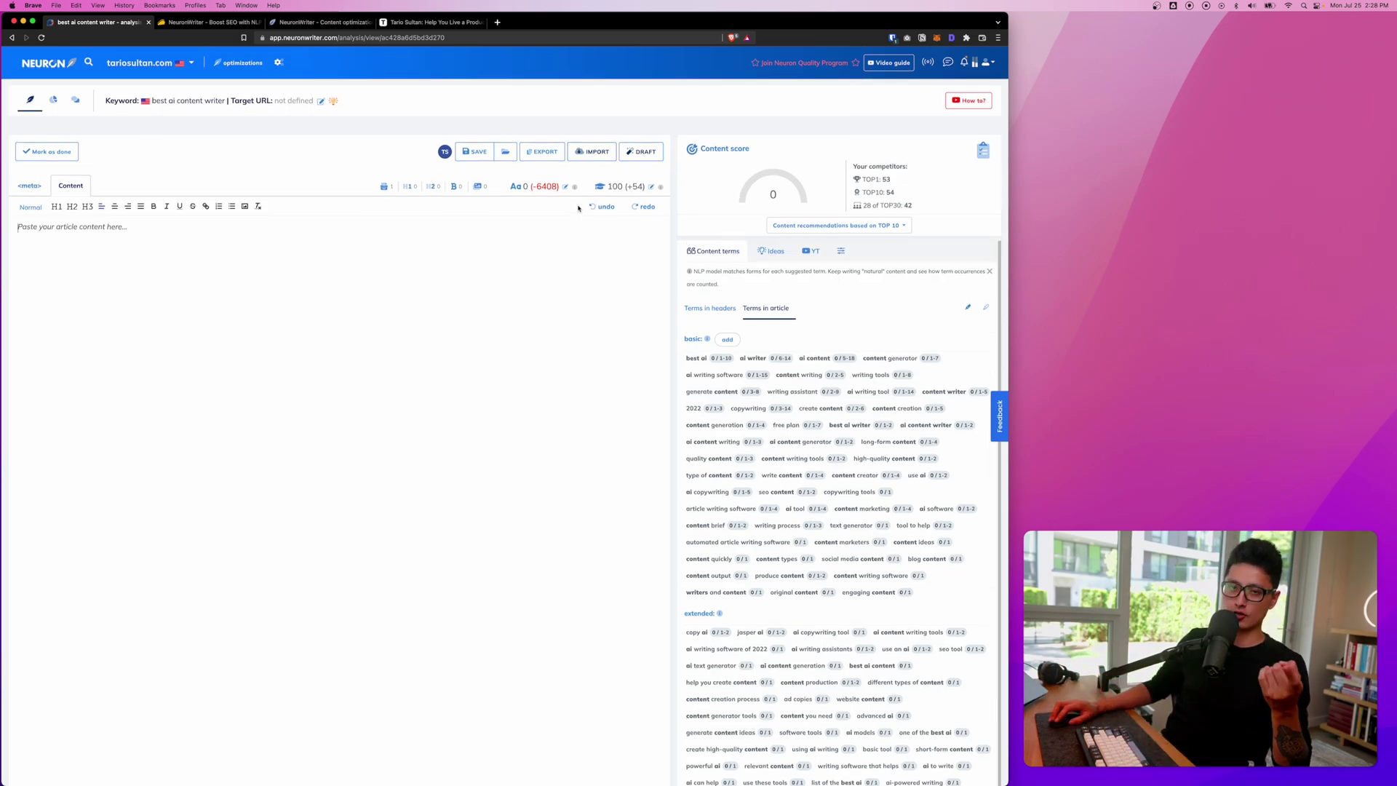
Step: Open the content draft and add H2 sections on AI copywriting tools, artificial intelligence or AI writing software, tool cost, and suitability for content creators
left_click(643, 156)
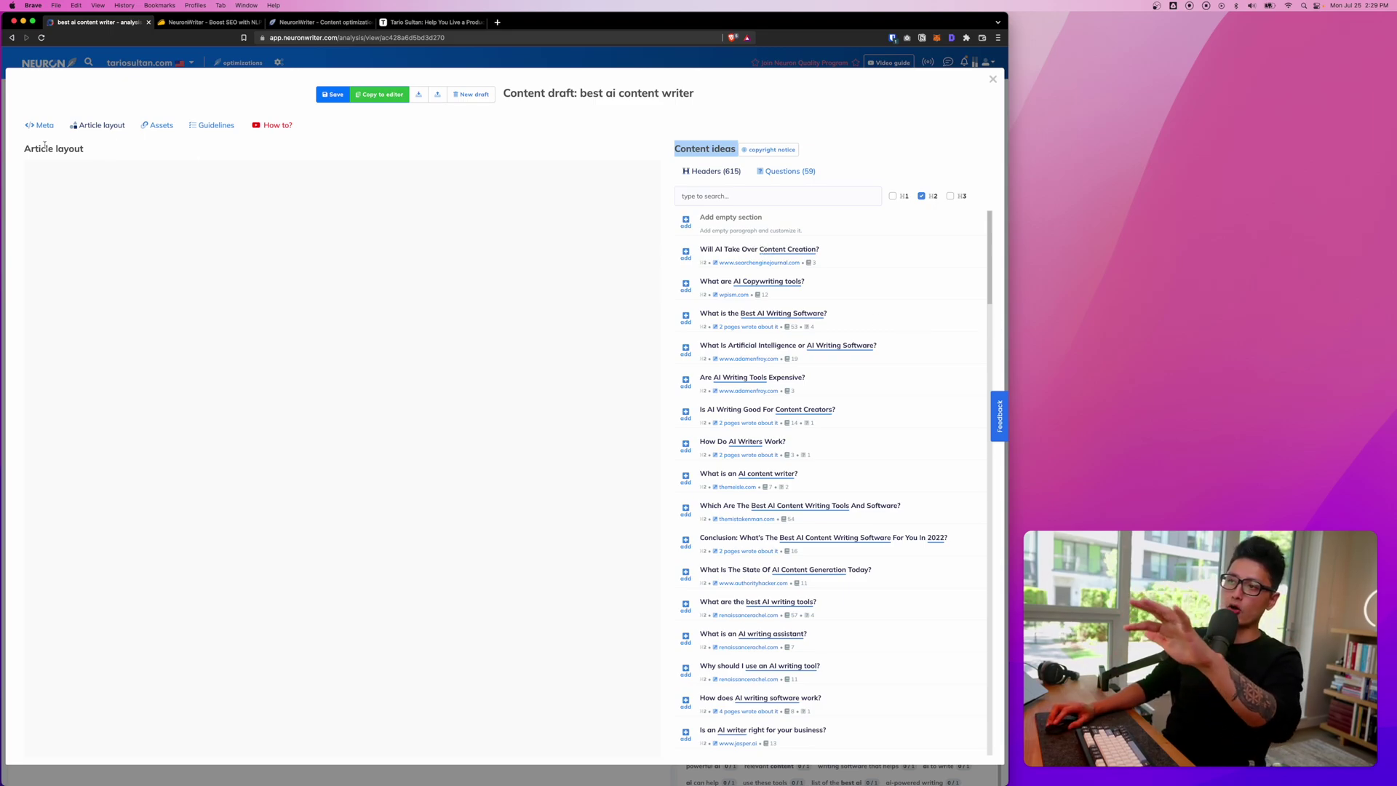
left_click(674, 297)
left_click(686, 285)
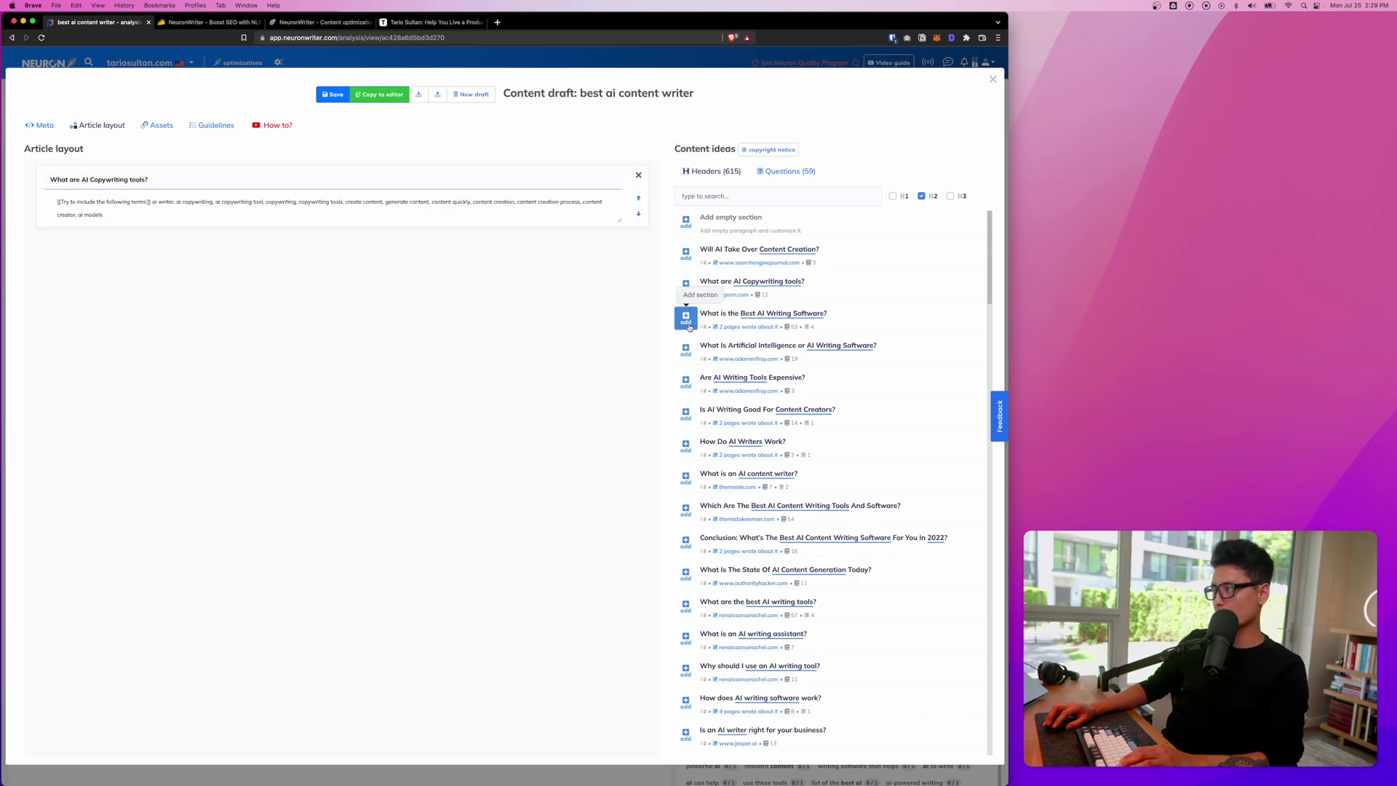
left_click(685, 349)
left_click(685, 381)
left_click(686, 413)
Step: Add draft sections on how AI writers work, AI content writers, the best AI content writing tools and software, and AI writers for business
left_click(685, 446)
left_click(685, 477)
left_click(685, 510)
scroll(684, 604, "down", 3)
left_click(686, 526)
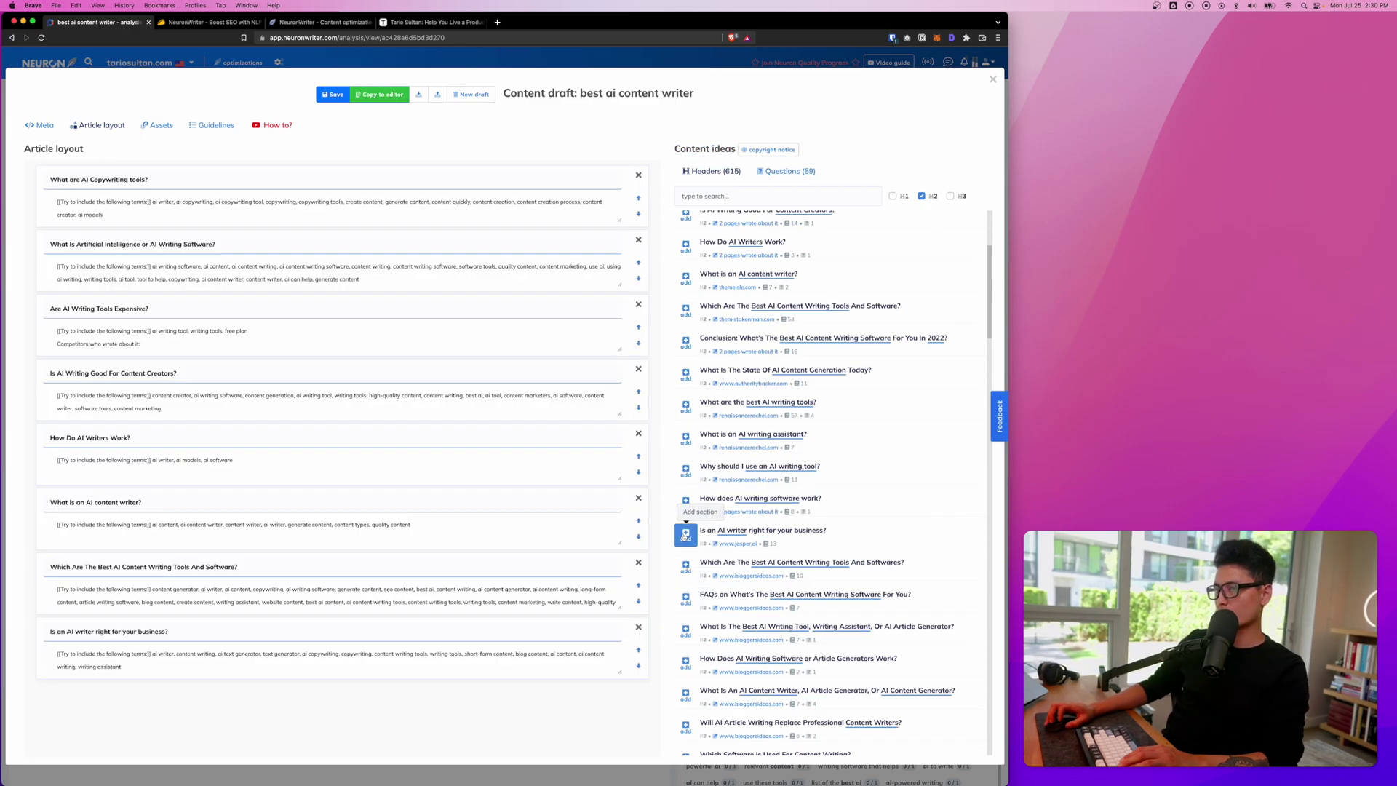
scroll(686, 526, "down", 5)
left_click(685, 324)
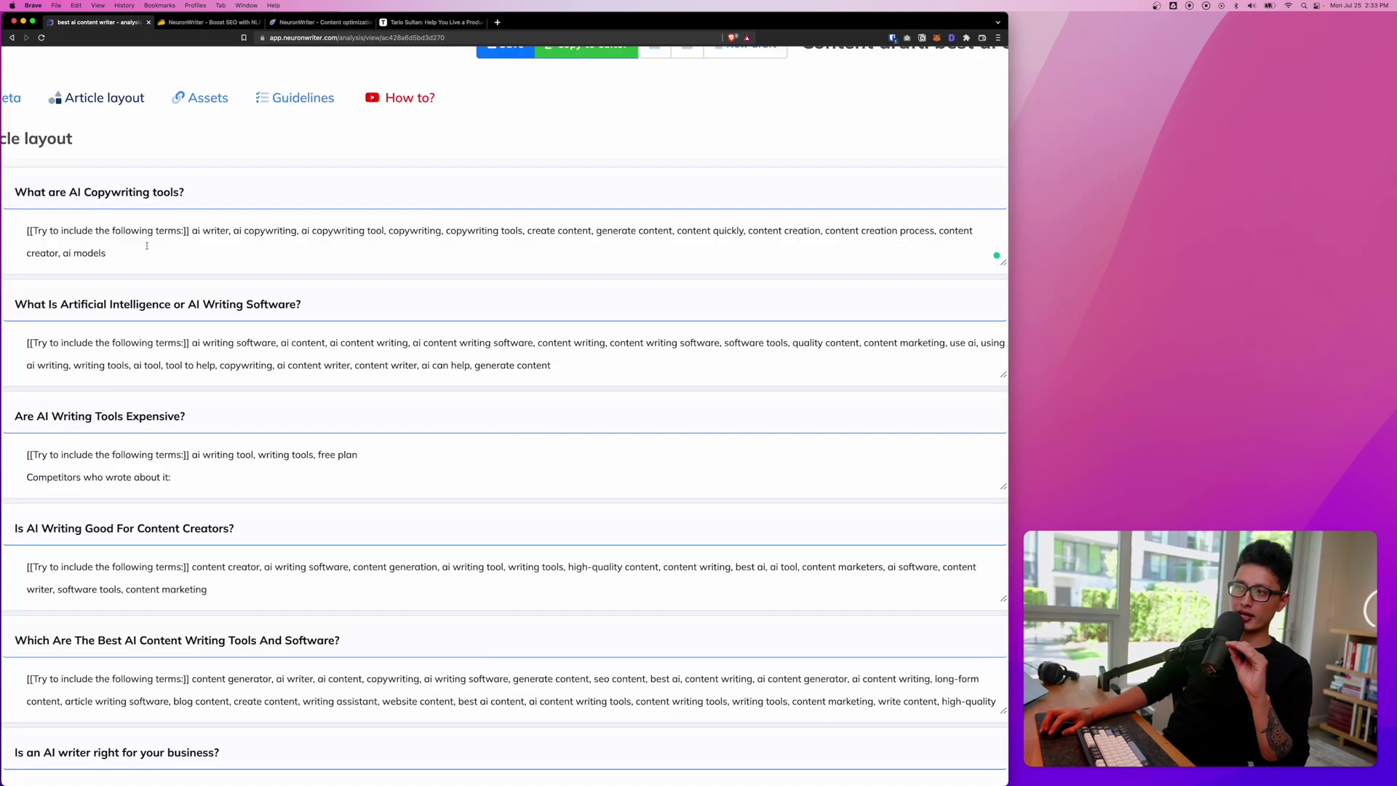
Step: Examine the heading and suggested terms of the "What are AI Copywriting tools?" section and its source among the content ideas
left_click(188, 231, "shift")
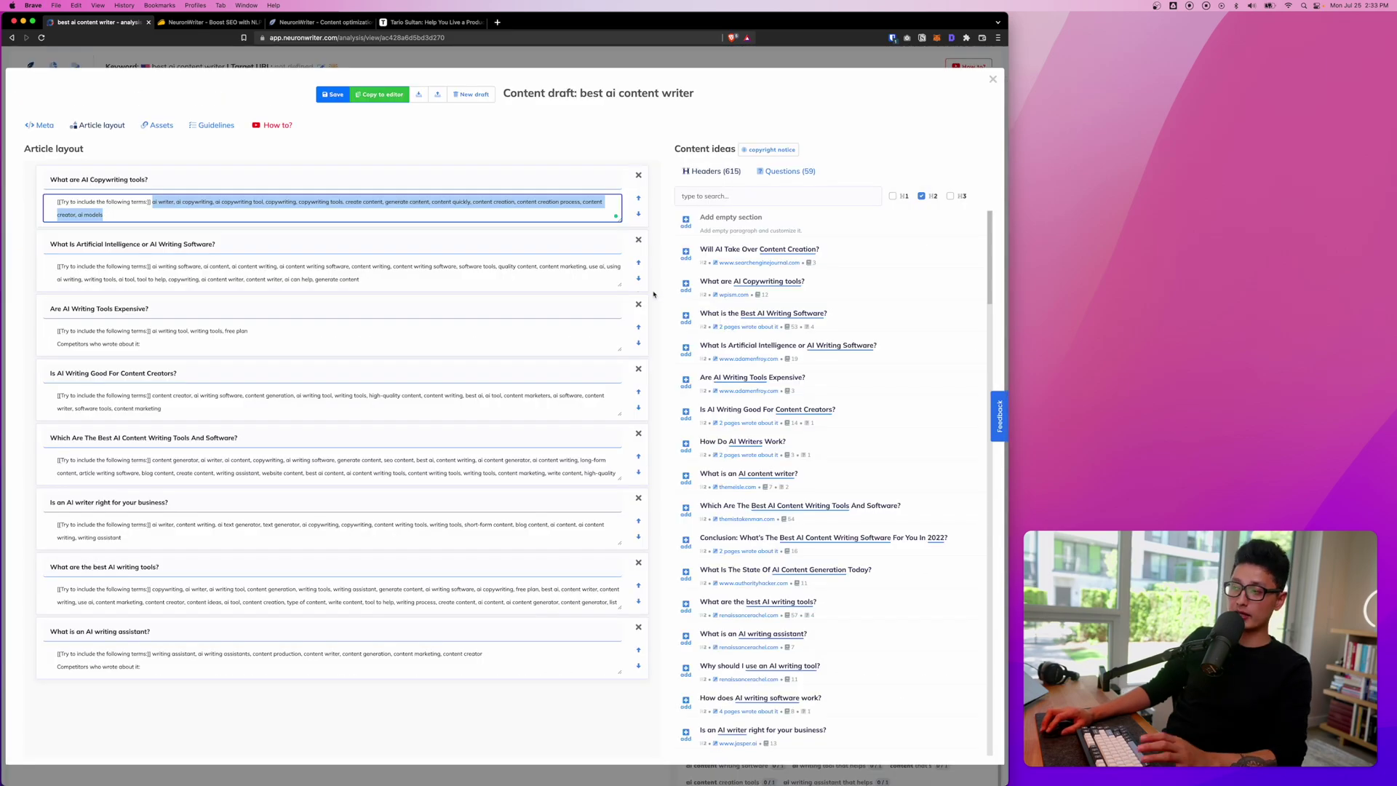
scroll(756, 312, "up", 5)
scroll(735, 311, "left", 2)
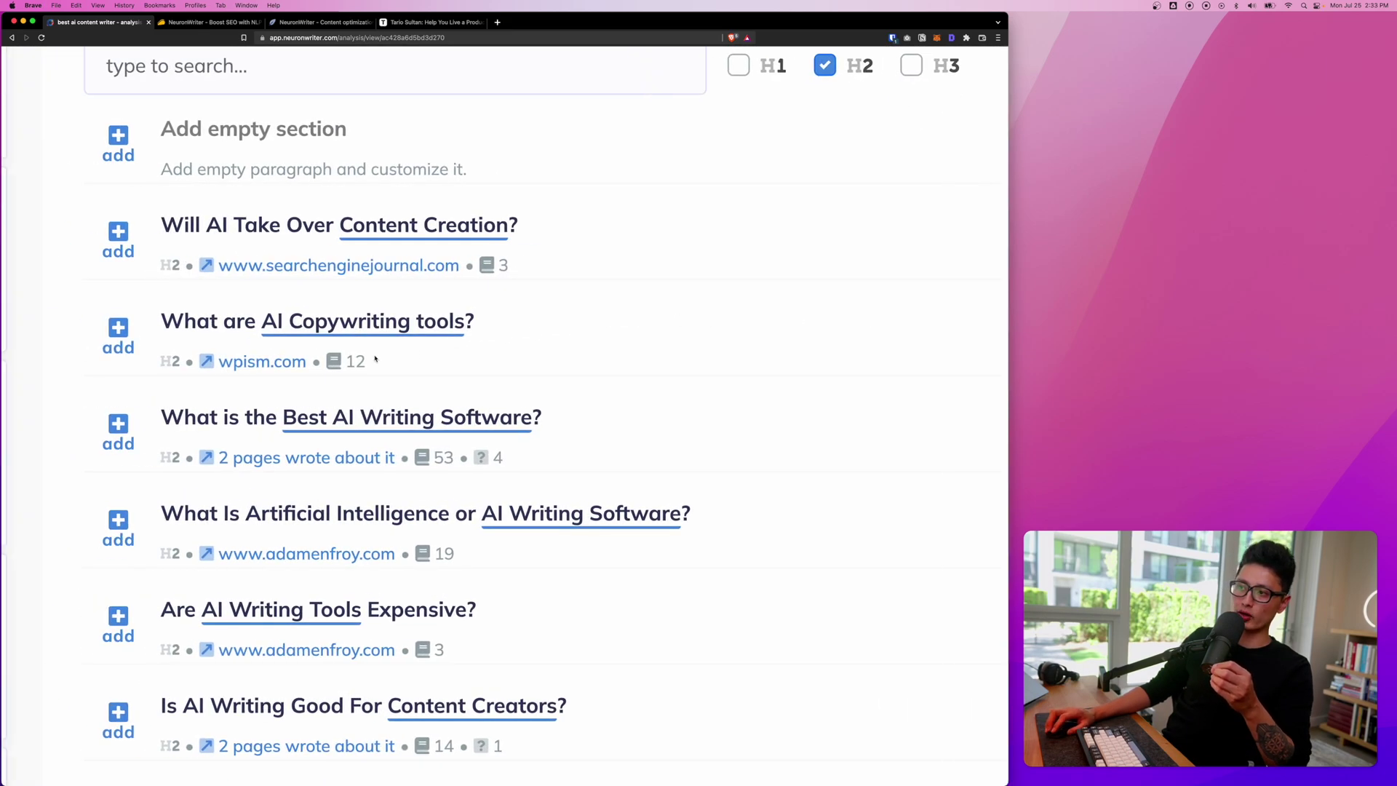
scroll(393, 369, "down", 5)
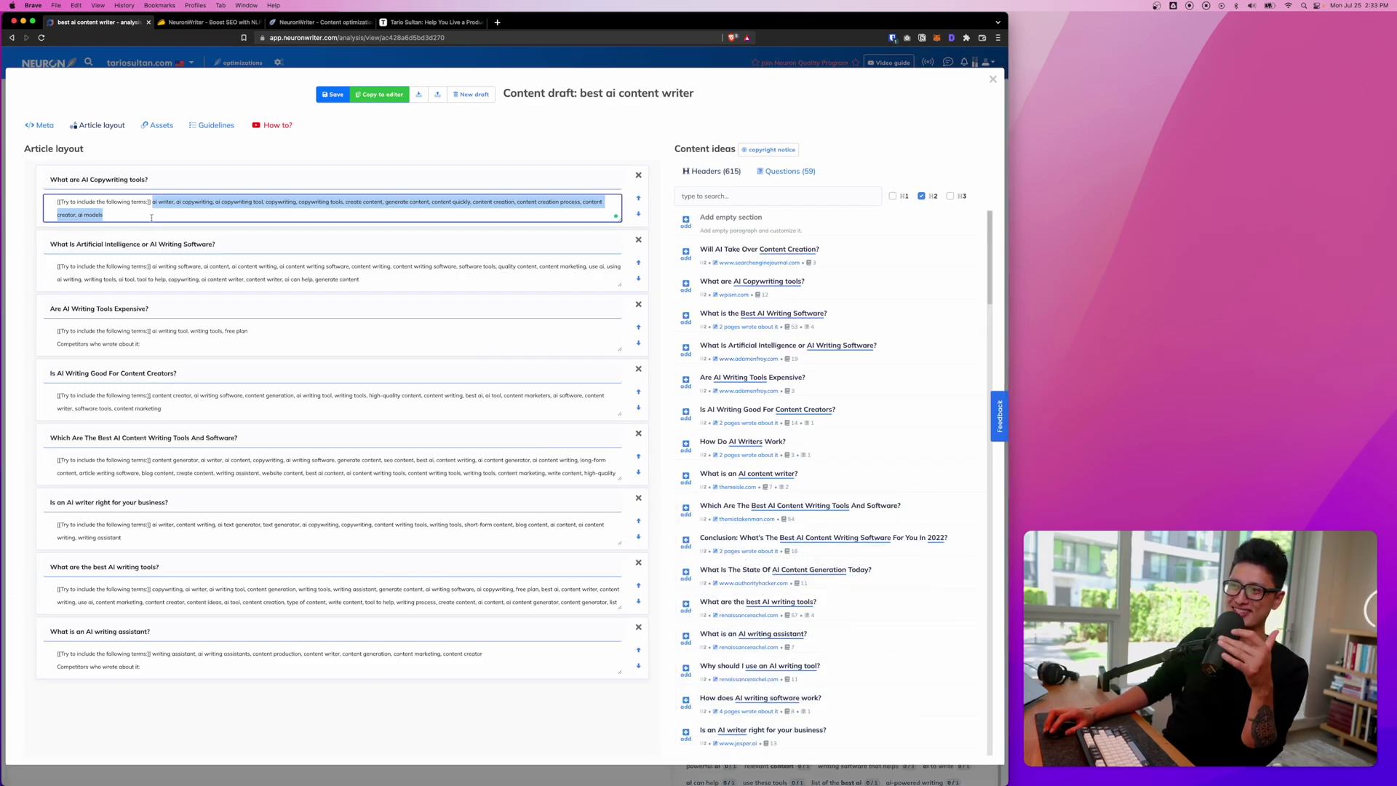
scroll(151, 218, "up", 3)
triple_click(88, 186)
left_click(194, 275)
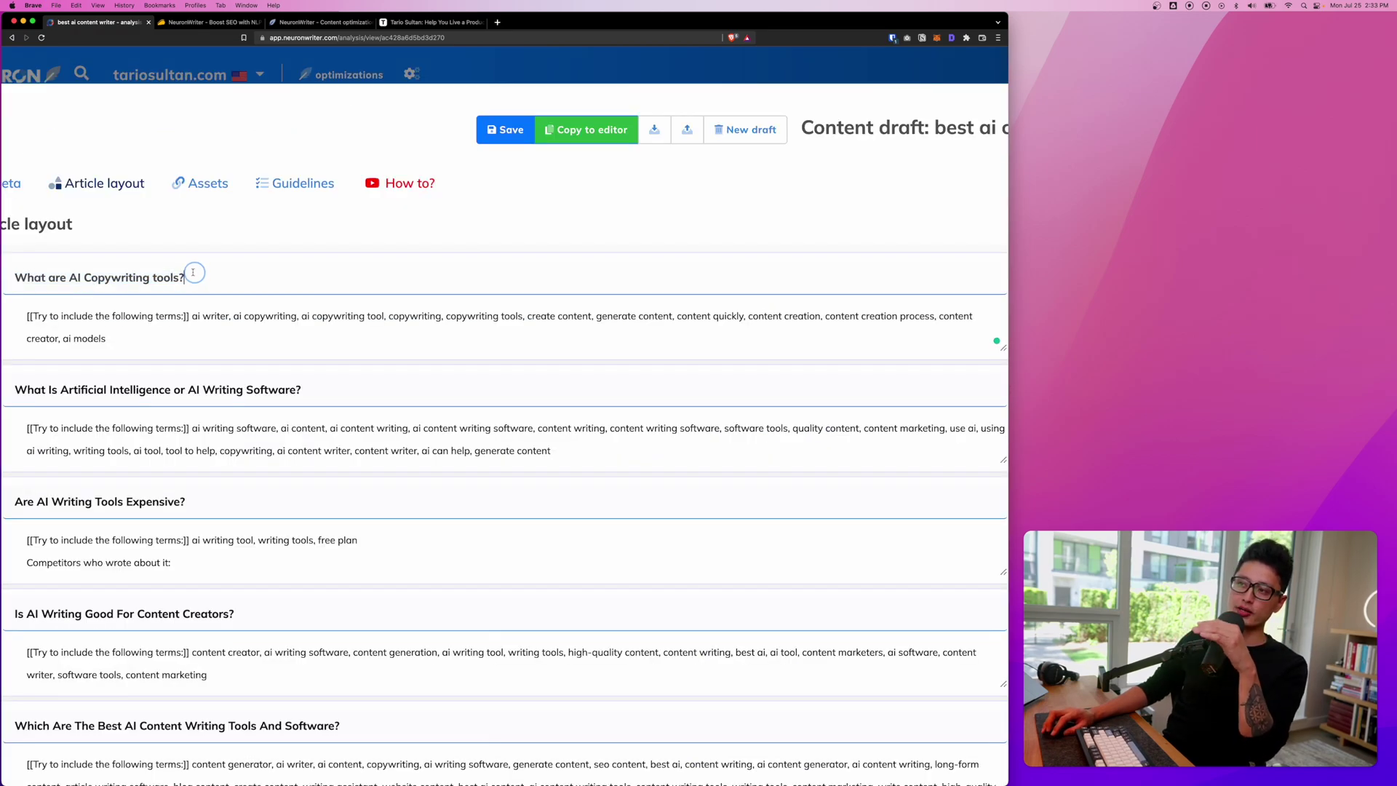
left_click_drag(224, 281, 15, 277)
left_click_drag(109, 340, 189, 318)
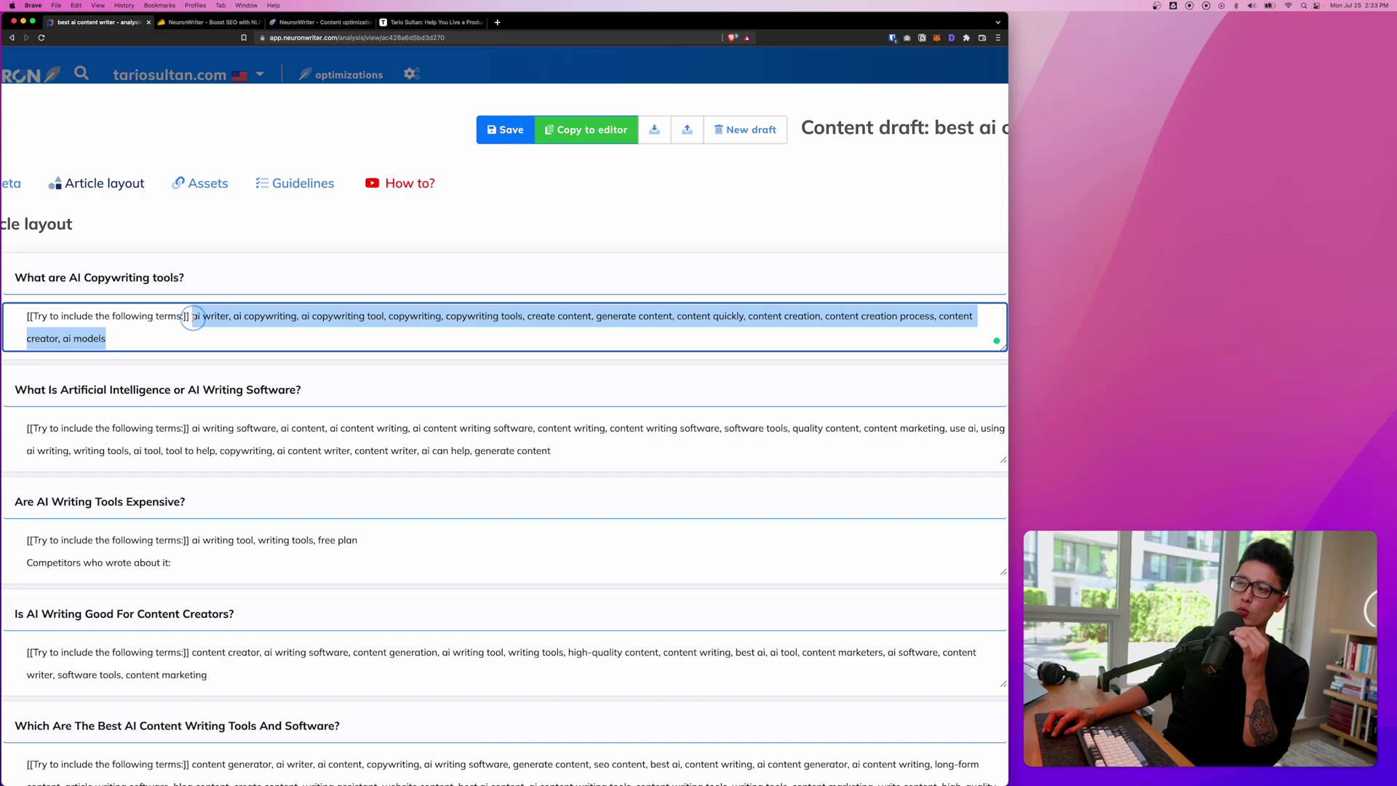
scroll(463, 311, "down", 3)
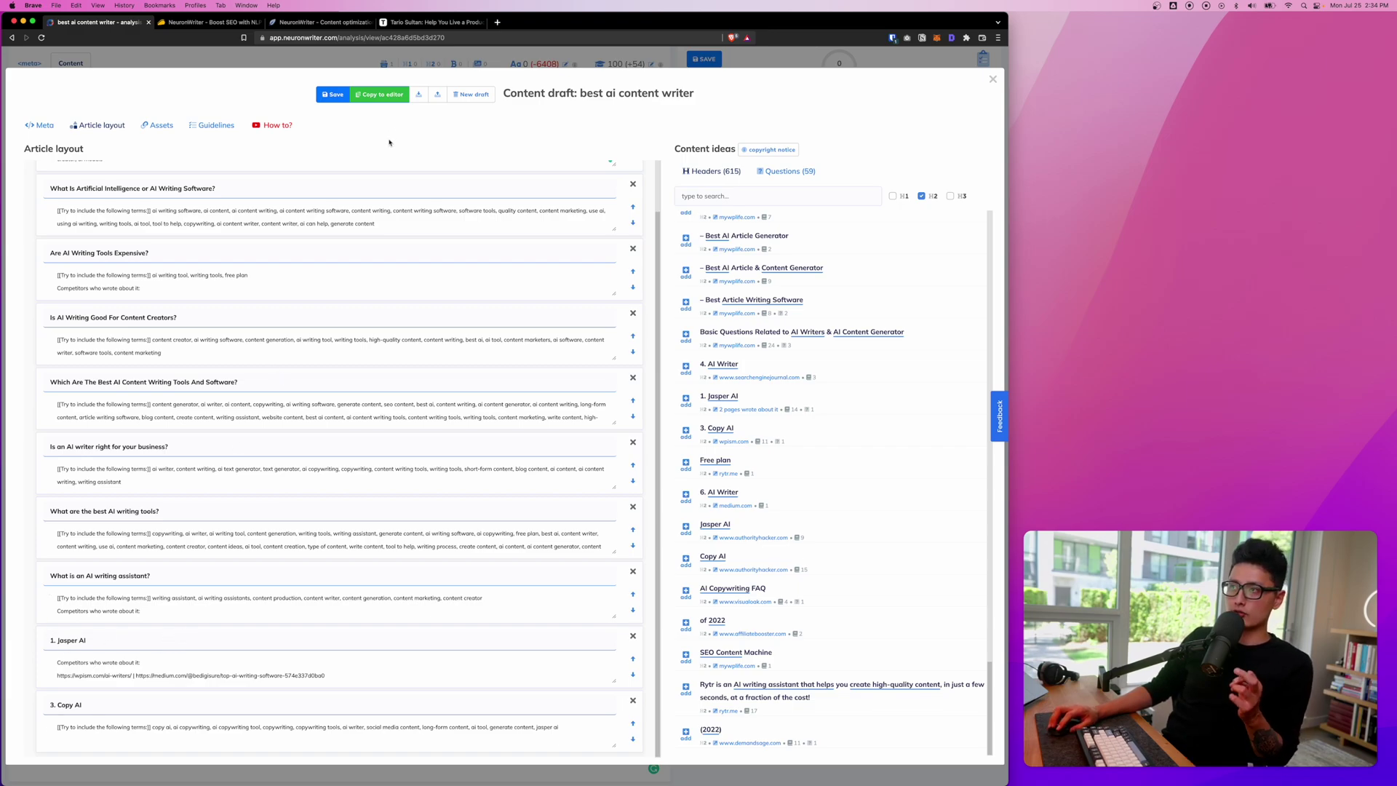
Step: Copy the draft to the editor and expand the "What are AI Copywriting tools?" notes to review the terms to include
left_click(379, 94)
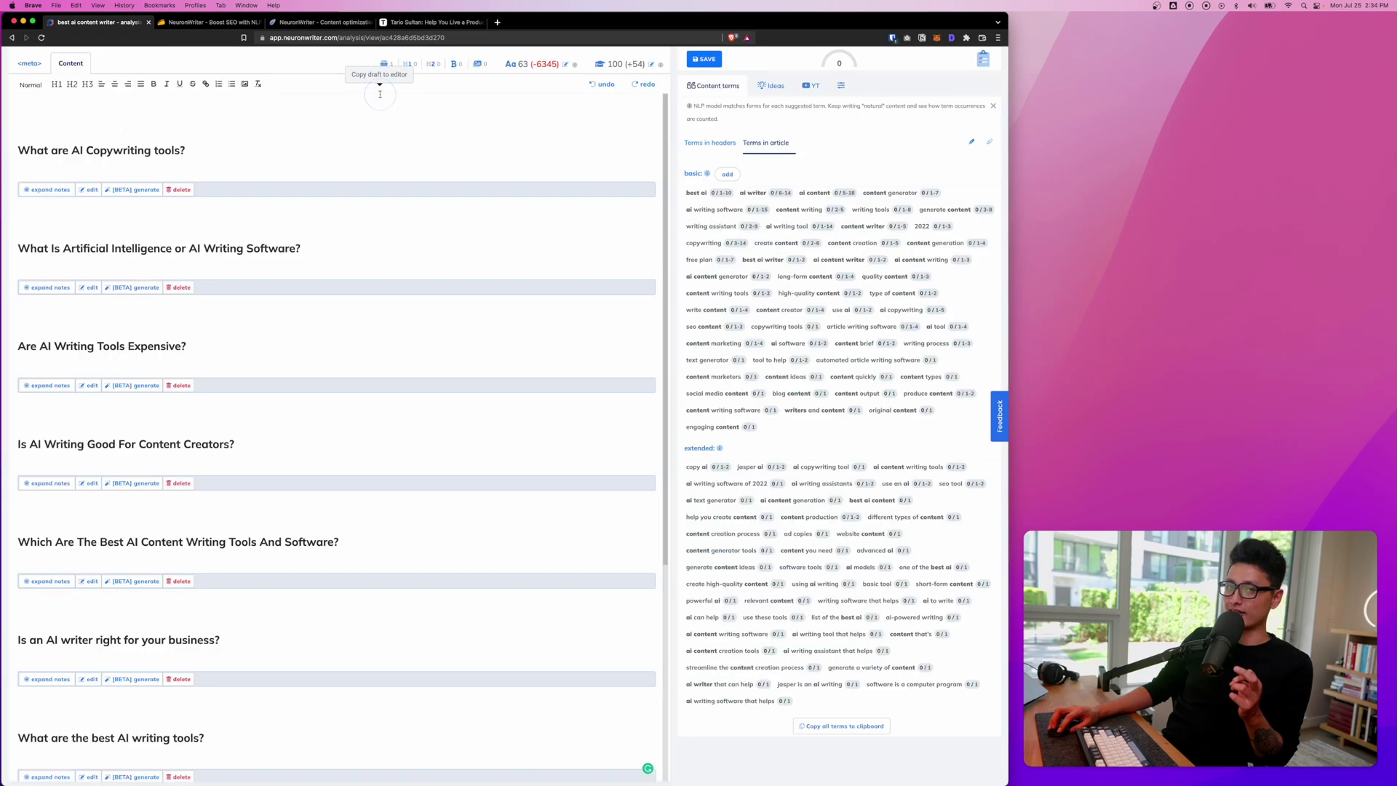
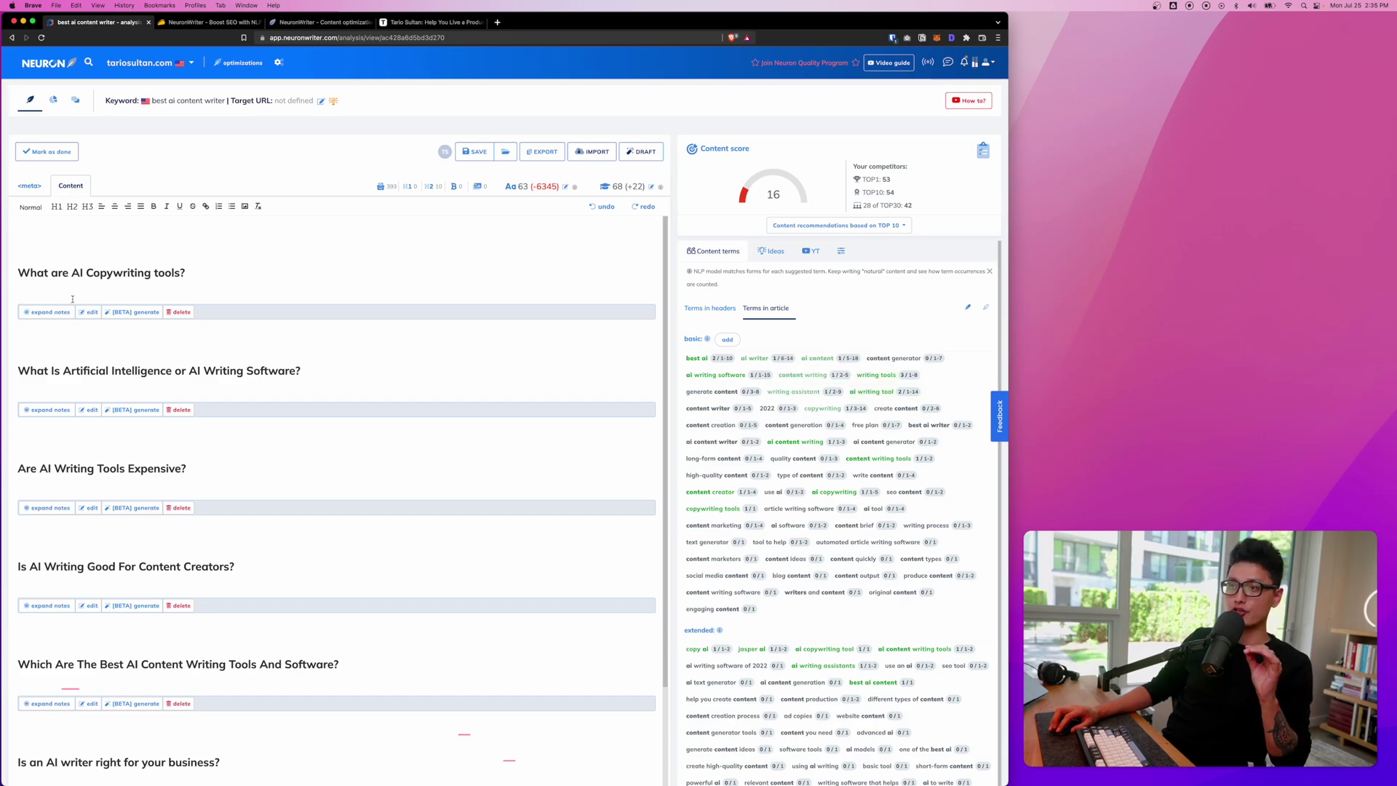
key("super+equal")
key("super+equal")
key("super+equal")
left_click(47, 418)
left_click(76, 447)
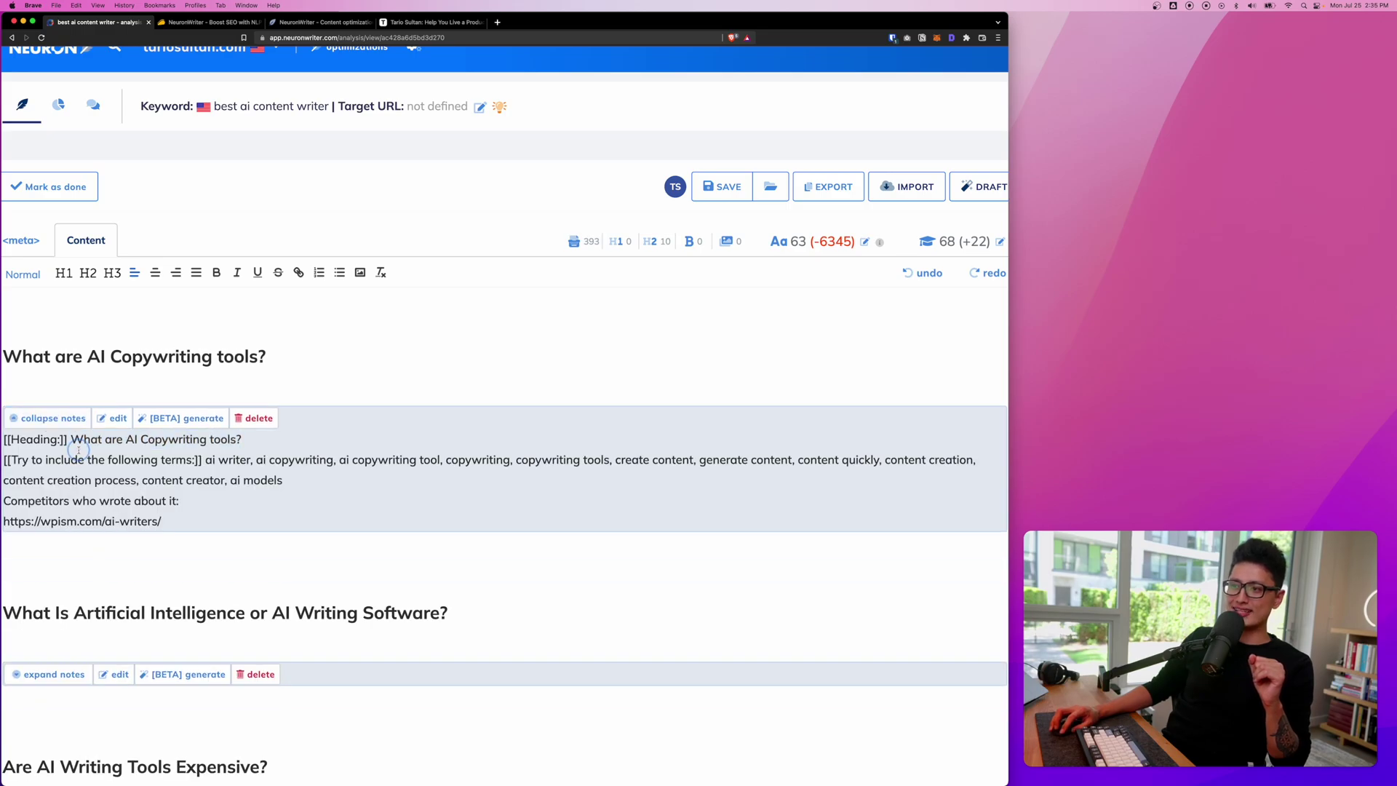
left_click_drag(70, 439, 368, 460)
left_click(227, 448)
left_click_drag(206, 460, 291, 480)
key("super+minus")
key("super+minus")
key("super+minus")
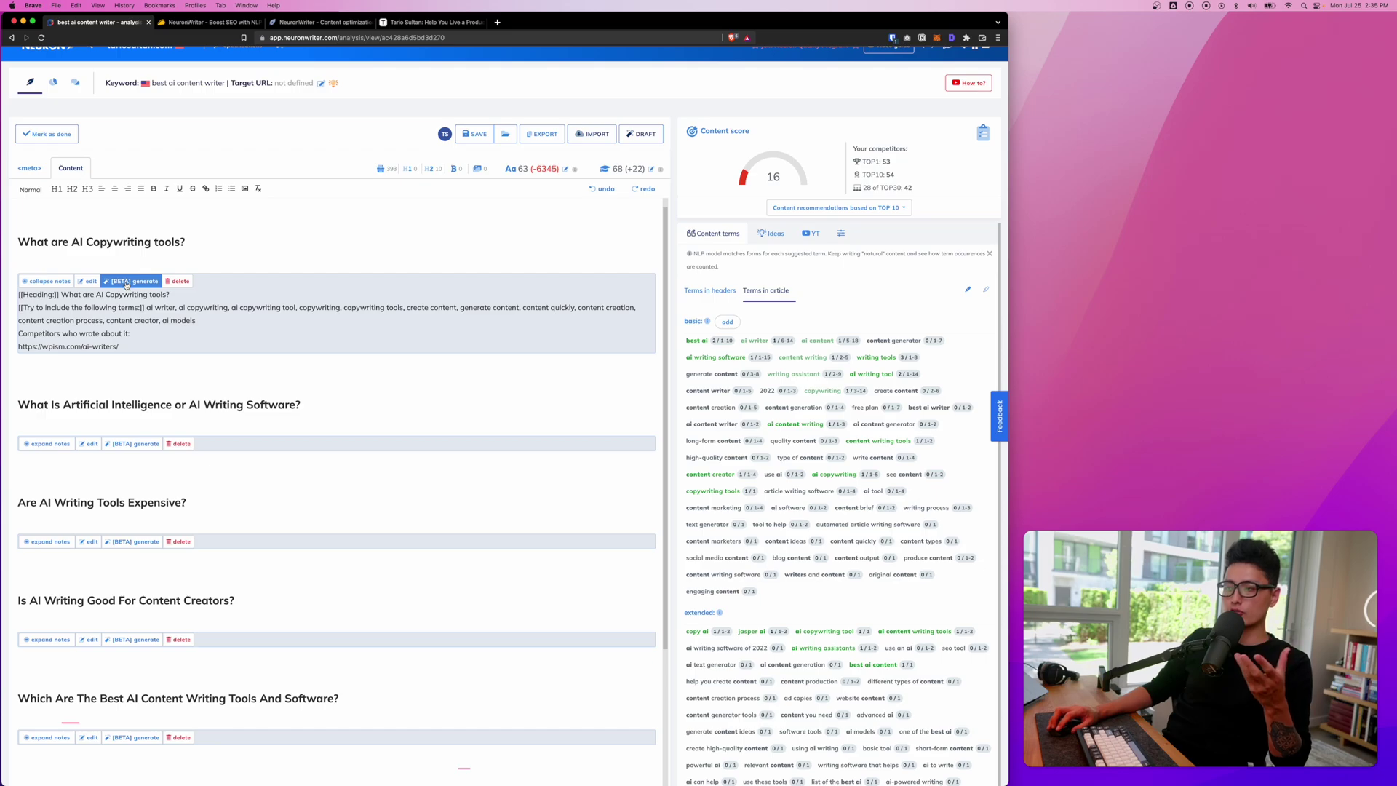
Step: Generate an AI paragraph for "What are AI Copywriting tools?" from its suggested terms, insert it in the article and collapse the notes
left_click(117, 283)
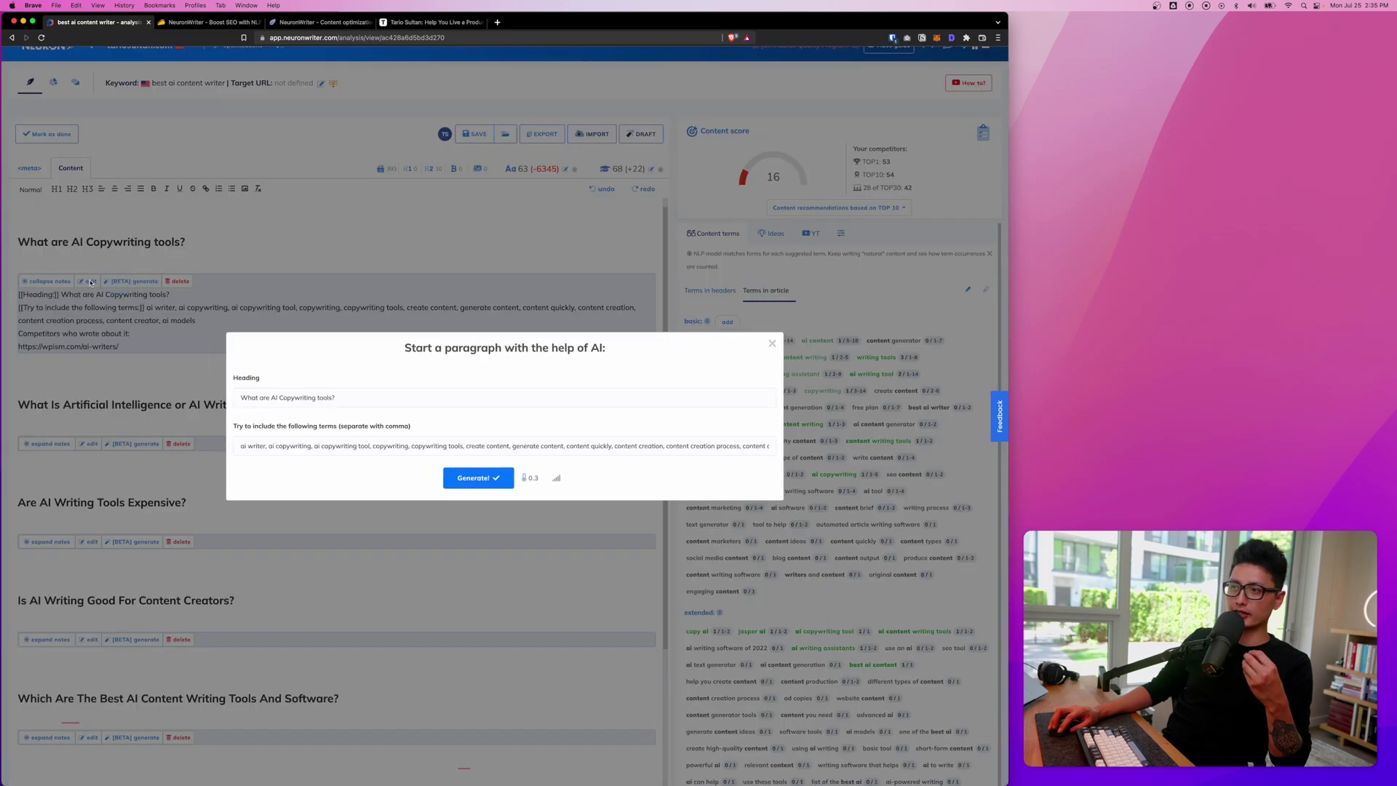
double_click(246, 378)
left_click_drag(244, 427, 770, 440)
left_click(422, 476)
left_click(473, 478)
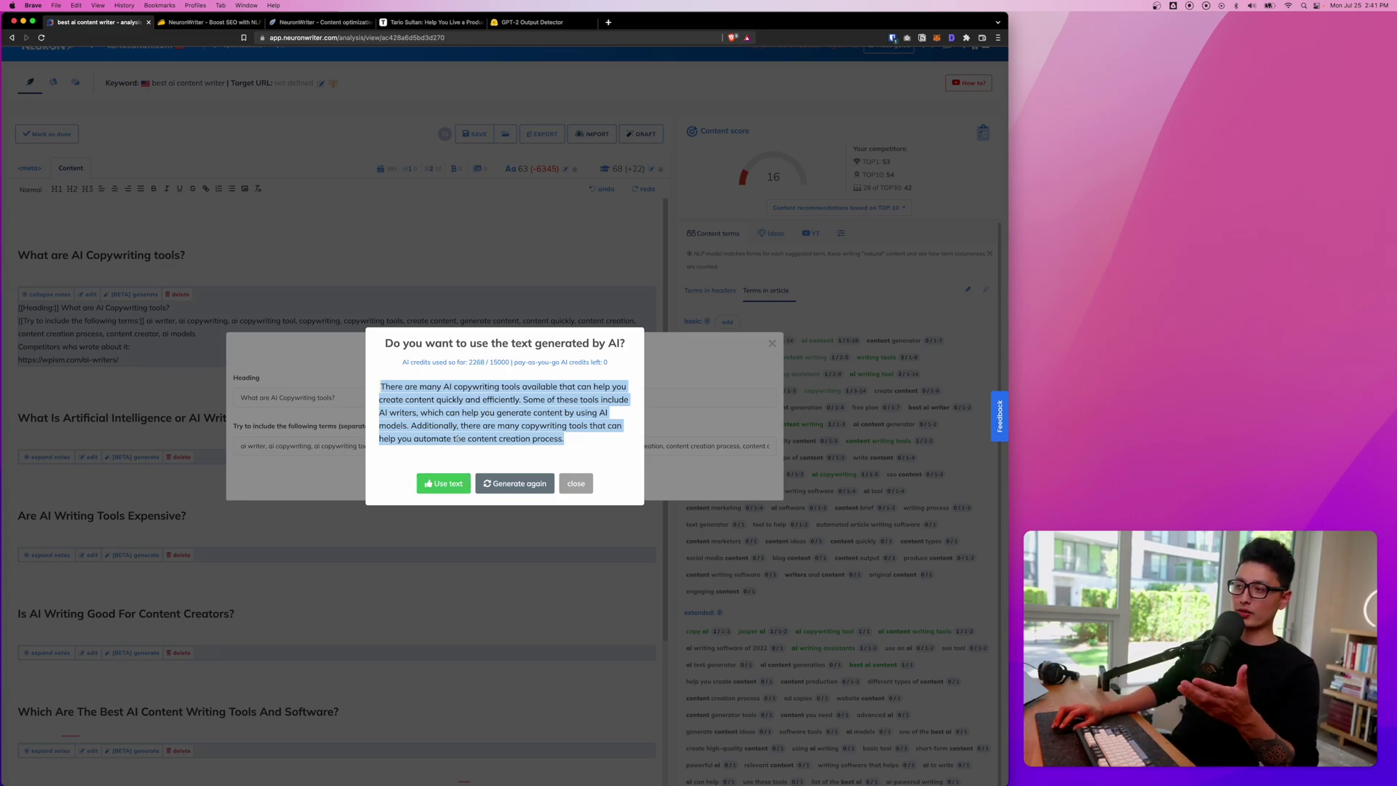
left_click(439, 484)
key("BackSpace")
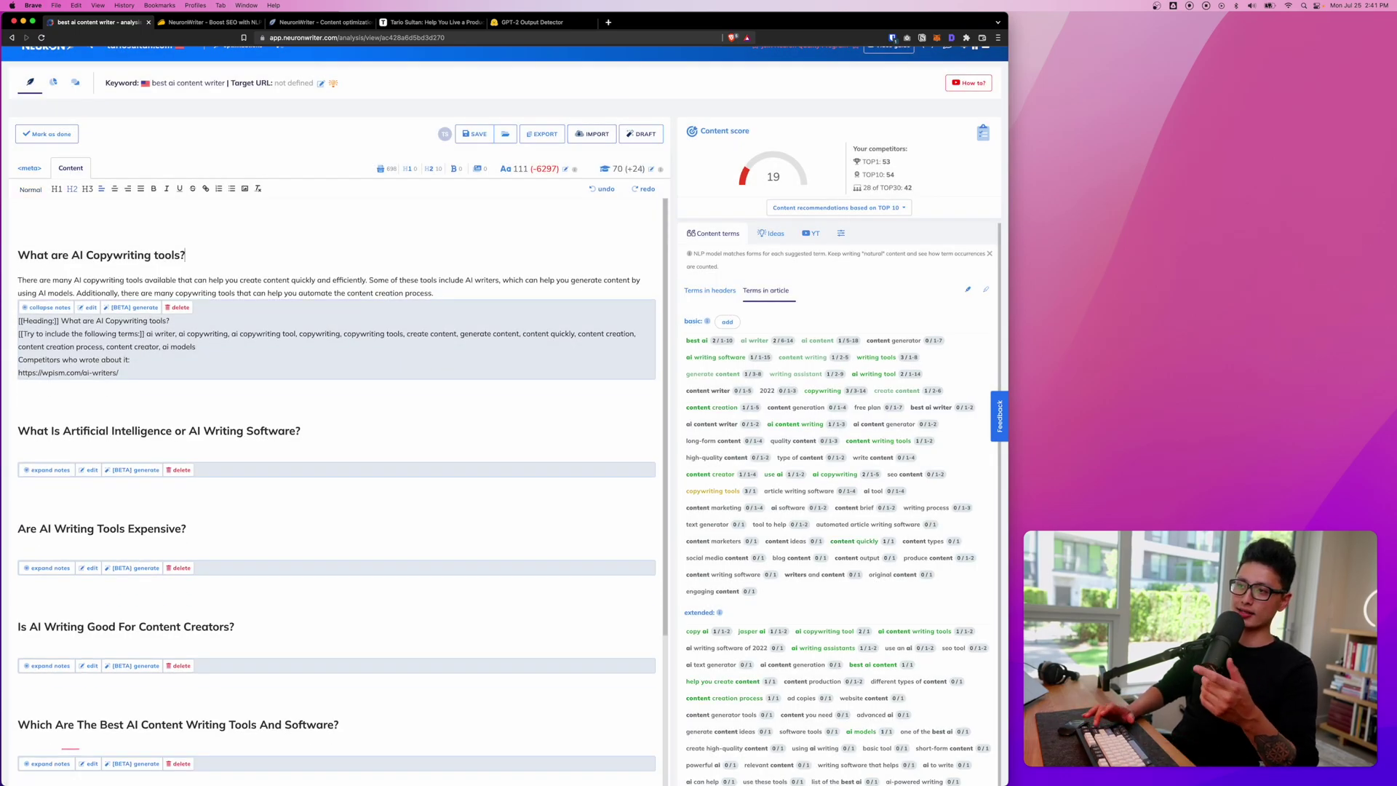
left_click(50, 307)
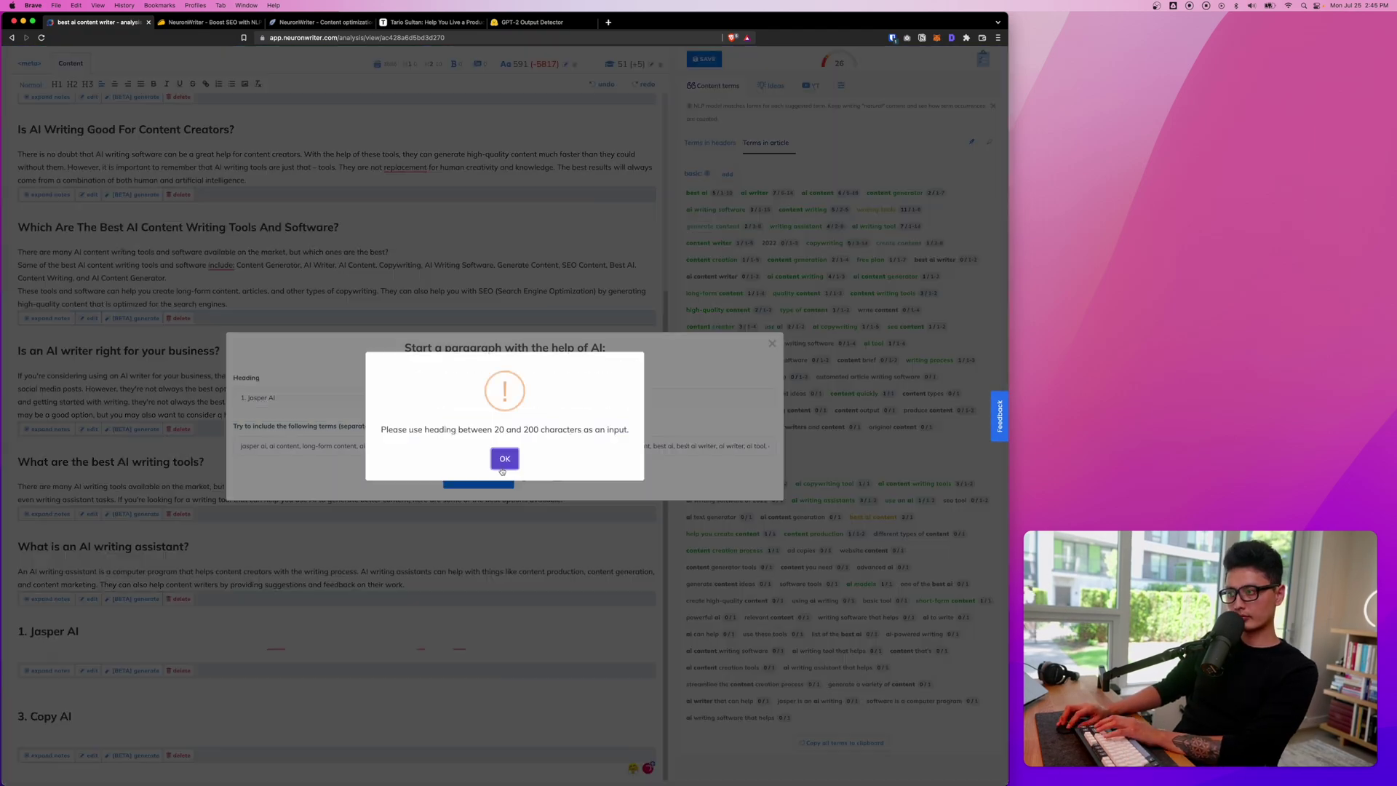
Step: Clear the "1. Jasper AI" heading in the AI paragraph generator
left_click(504, 458)
key("super+BackSpace")
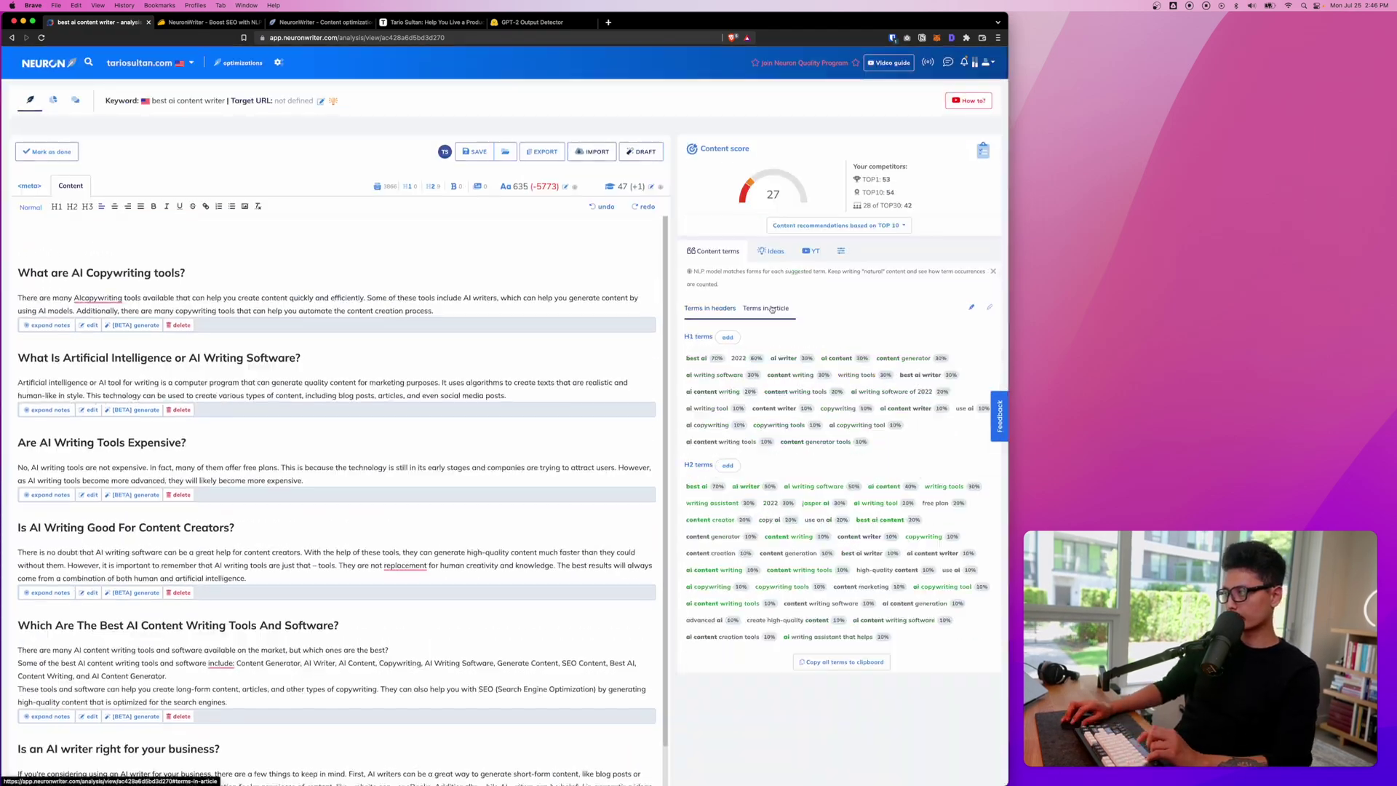
Step: Review the generated article sections against the content score and the usage counts of the suggested terms
scroll(340, 256, "down", 1)
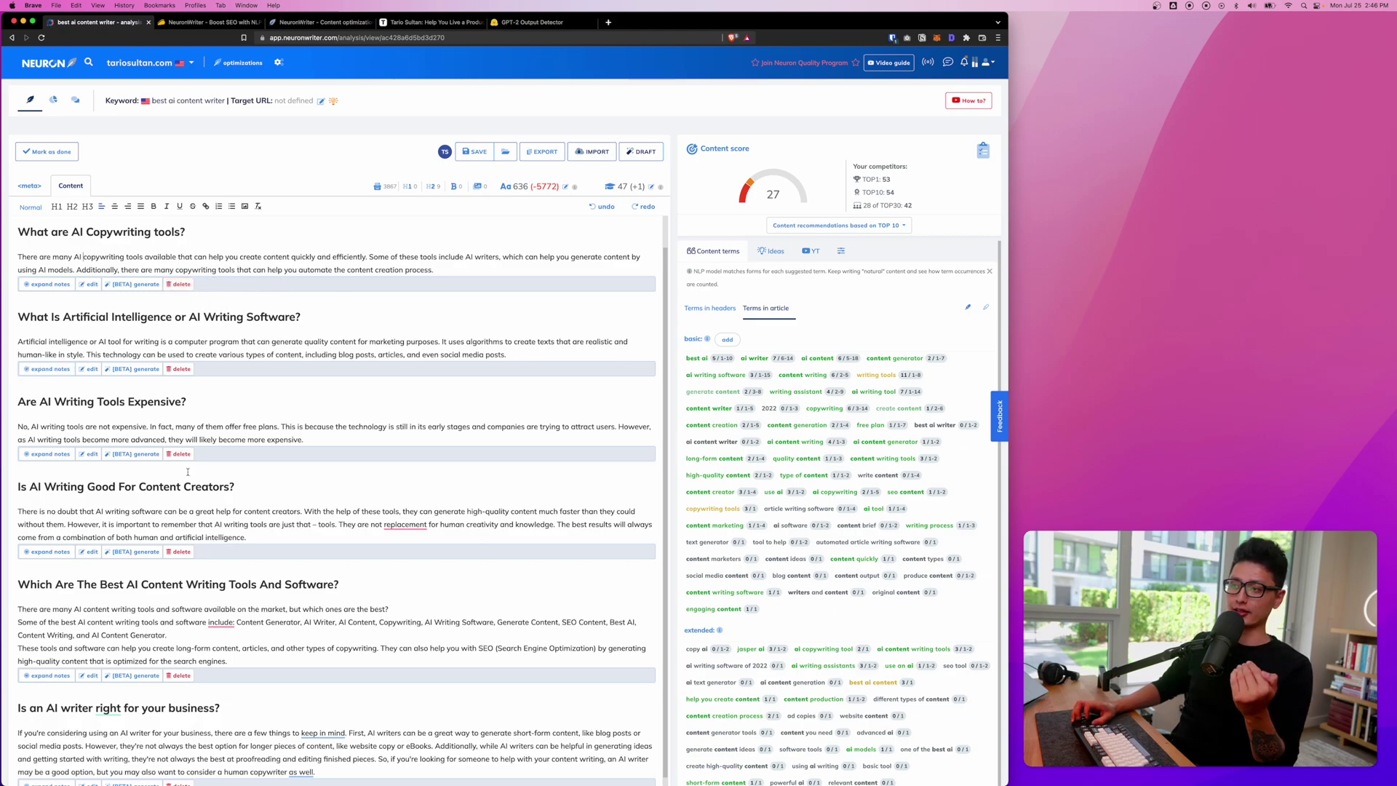
scroll(228, 421, "down", 3)
scroll(273, 529, "up", 4)
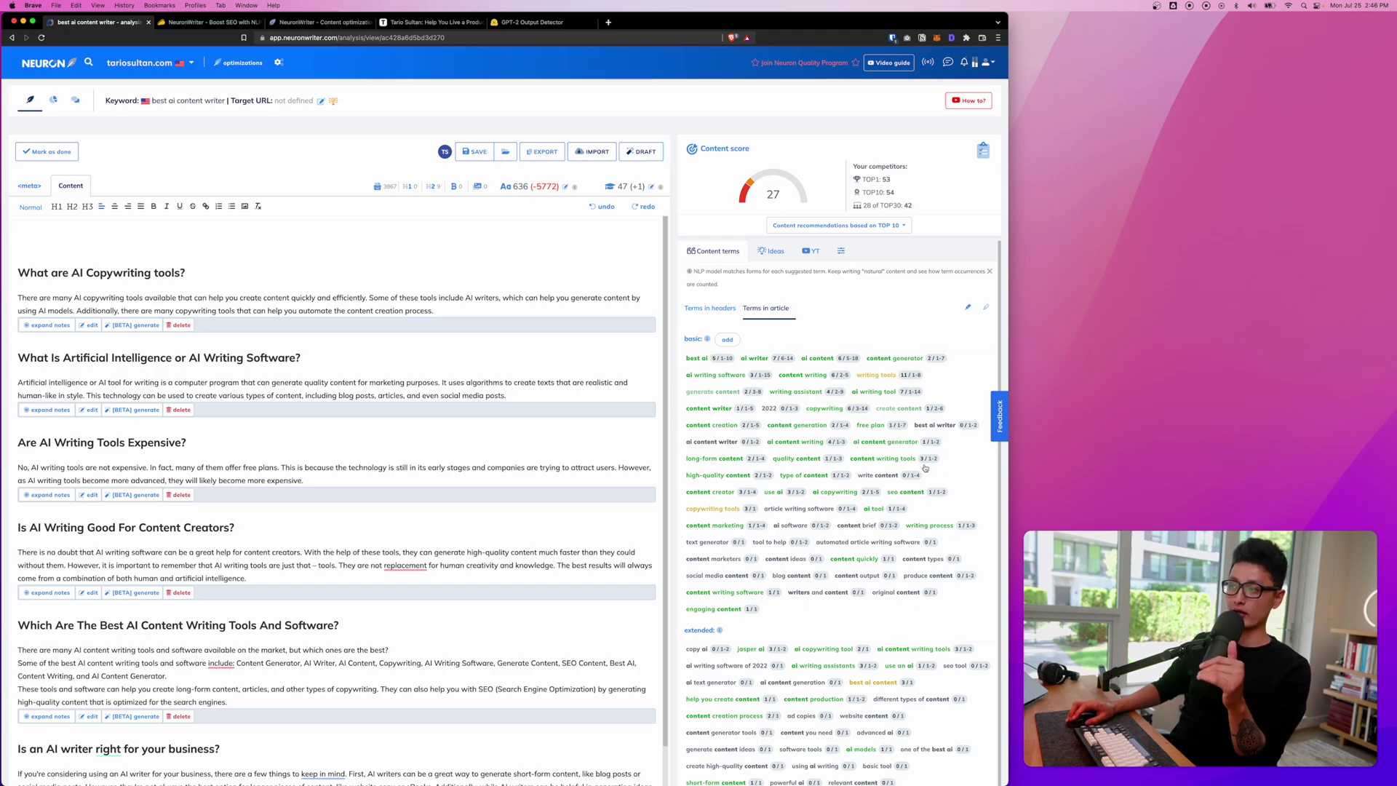
scroll(868, 578, "down", 2)
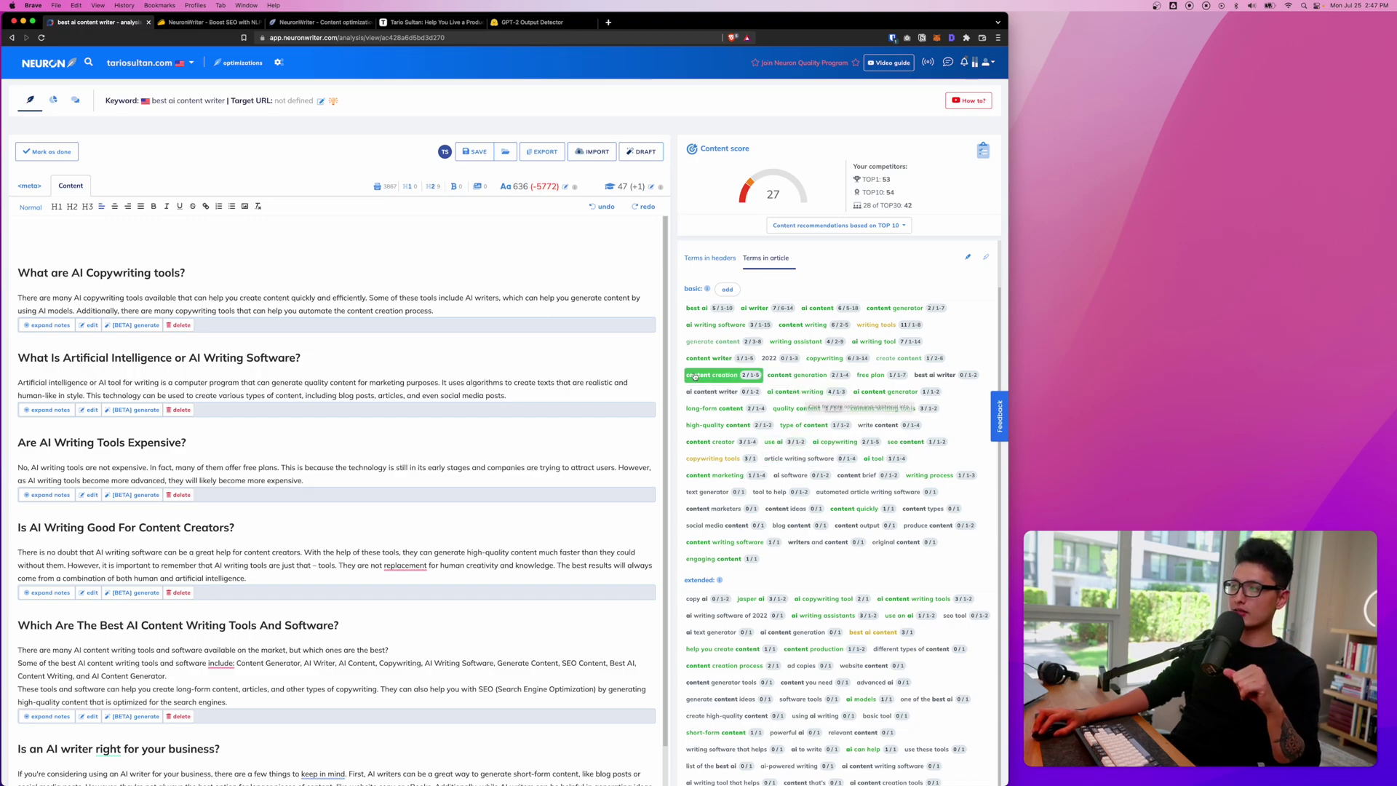
Step: Copy the suggested term "content creation" and insert it over the same phrase in the paragraph about AI copywriting tools
left_click(729, 376)
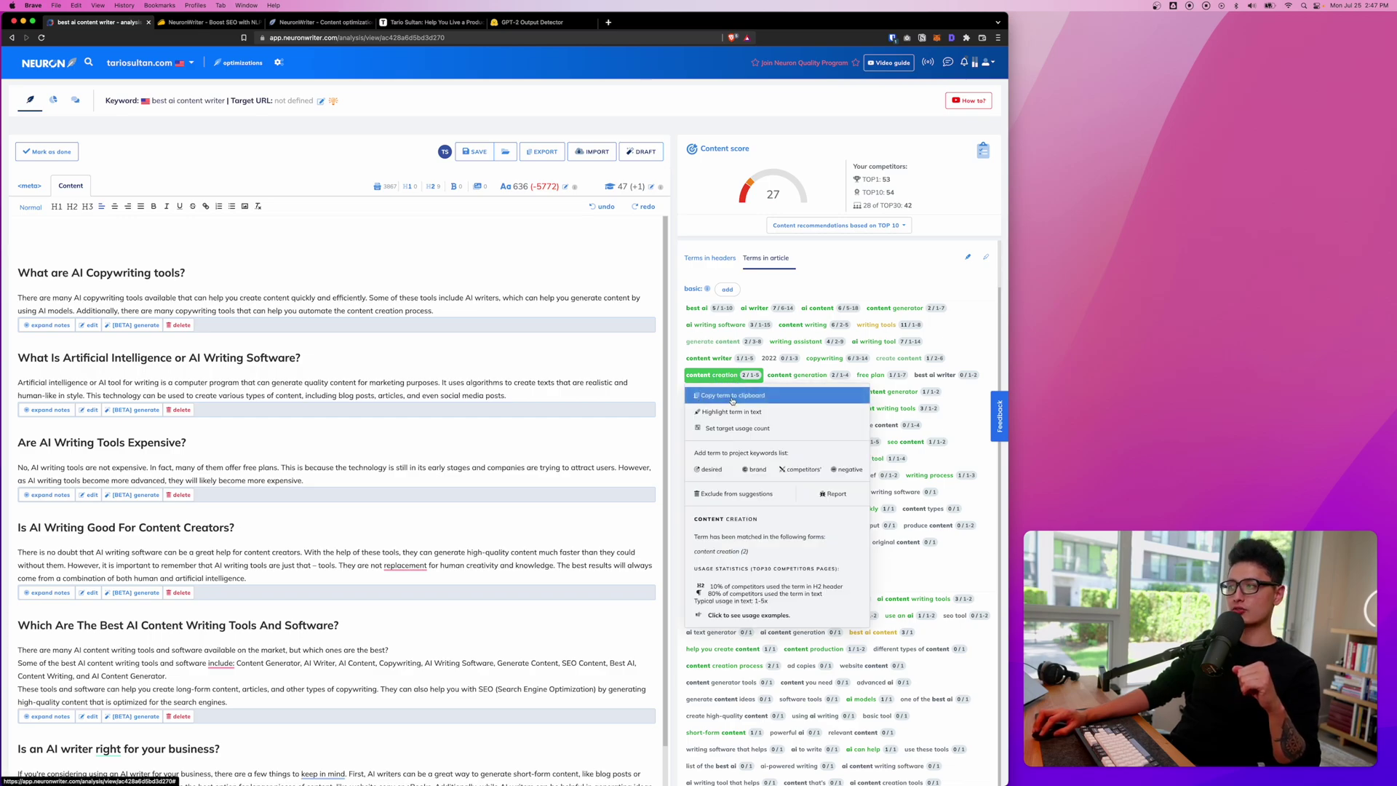
left_click(733, 396)
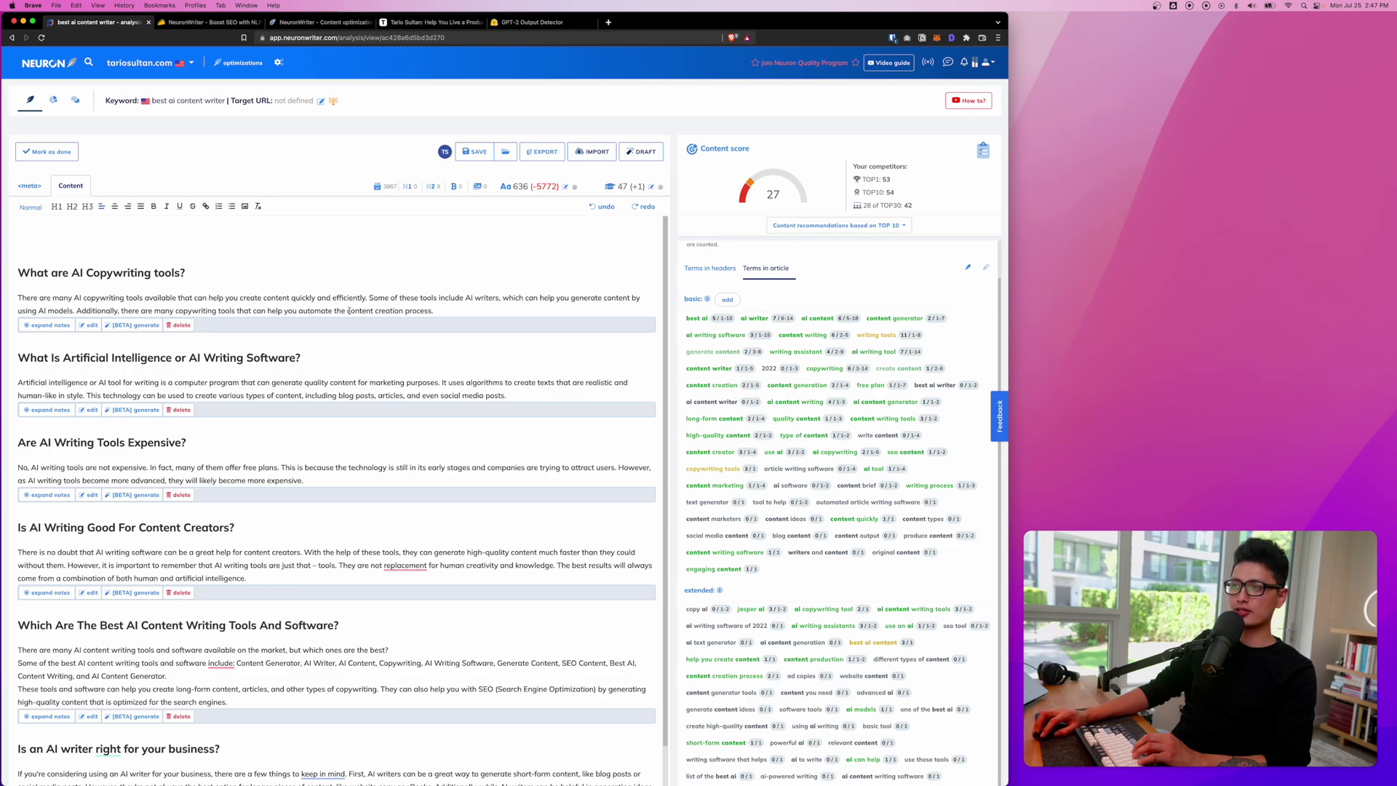
left_click_drag(349, 311, 404, 312)
type("content creation")
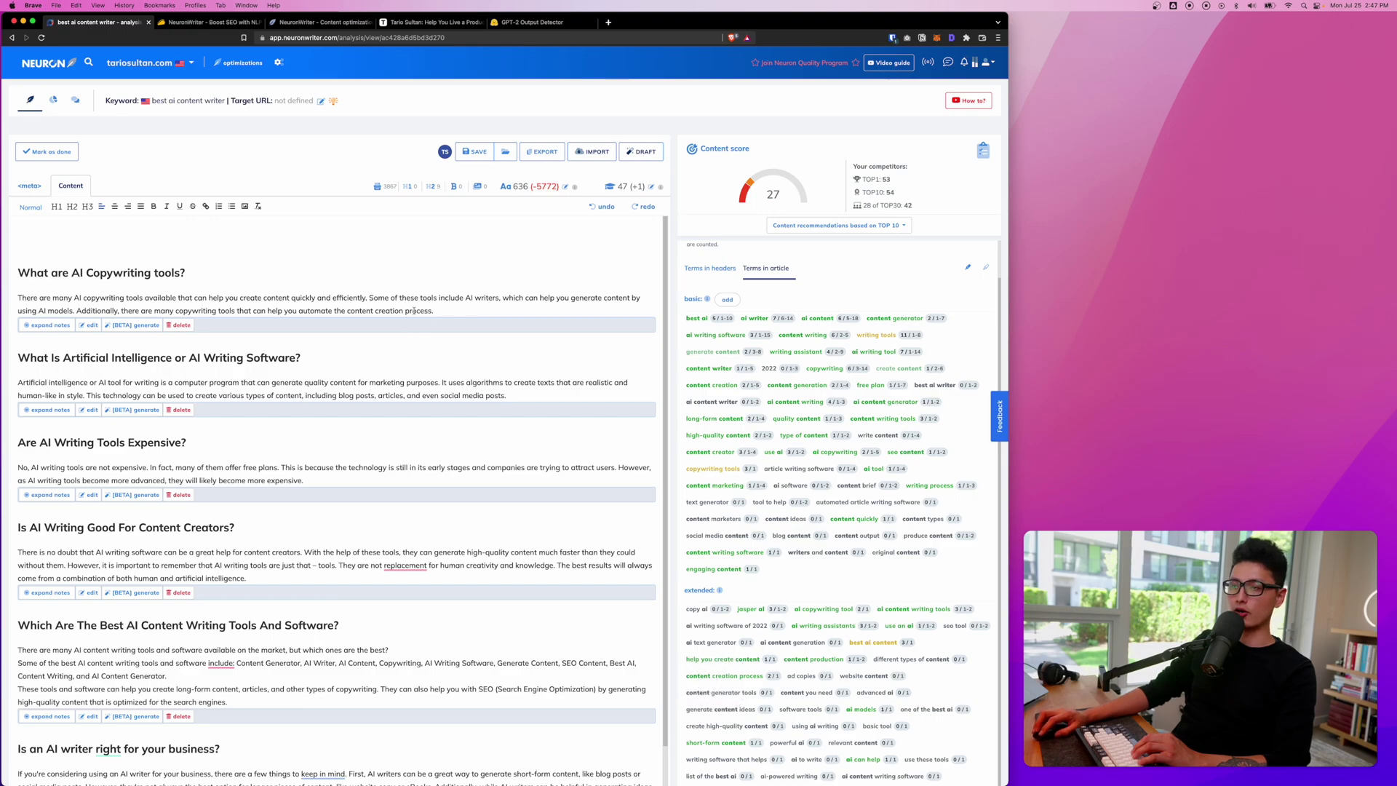
Step: Highlight the suggested term "content creation" and then "writing tools" in the article text
left_click(714, 387)
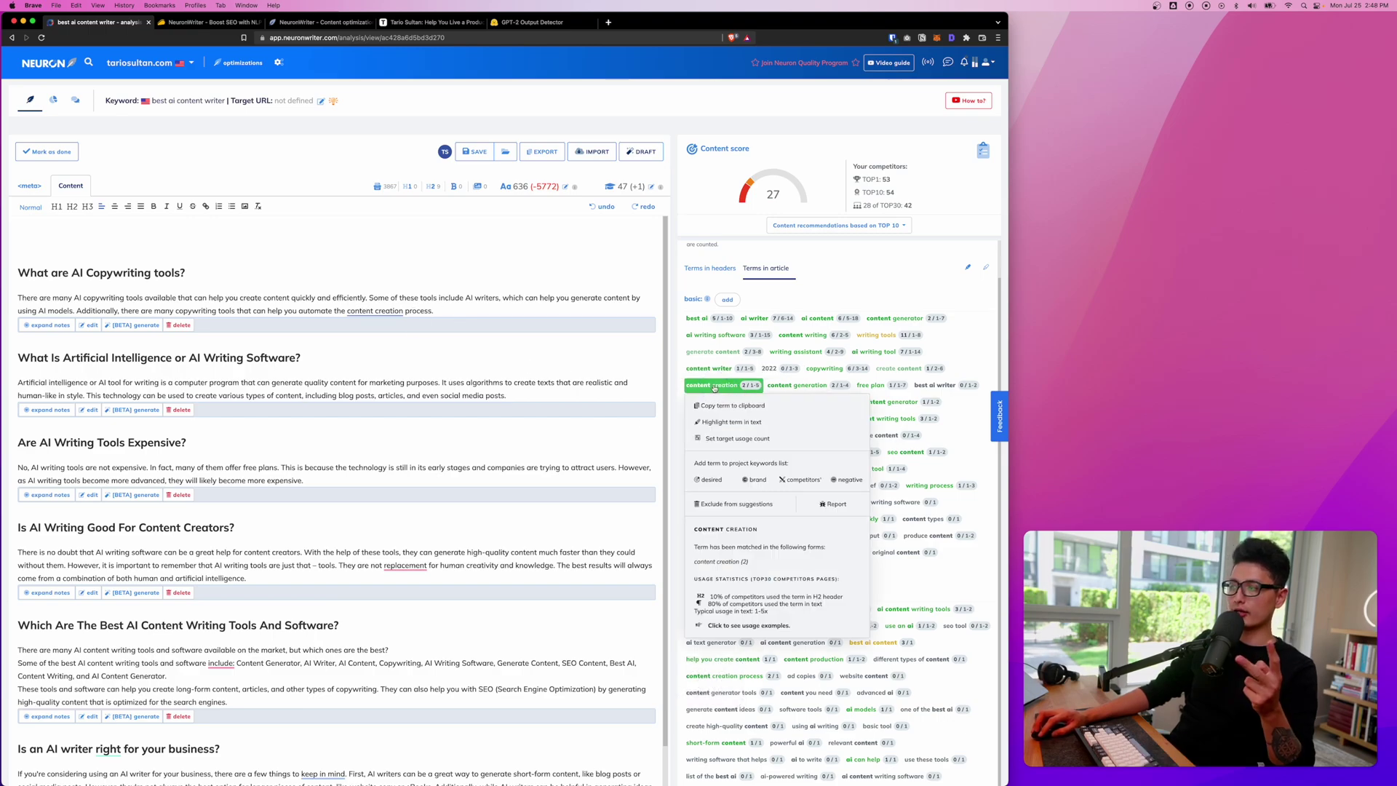
left_click(721, 422)
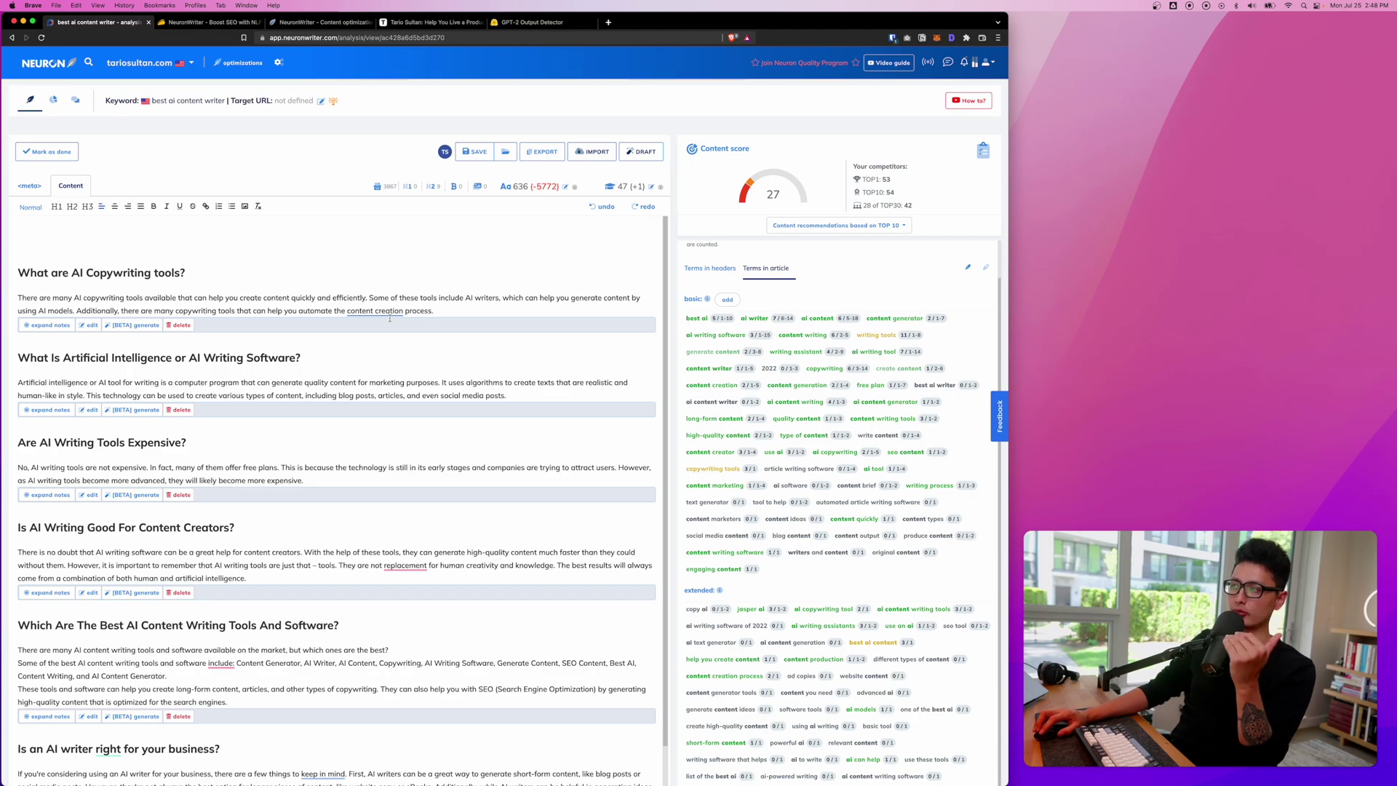
left_click(889, 336)
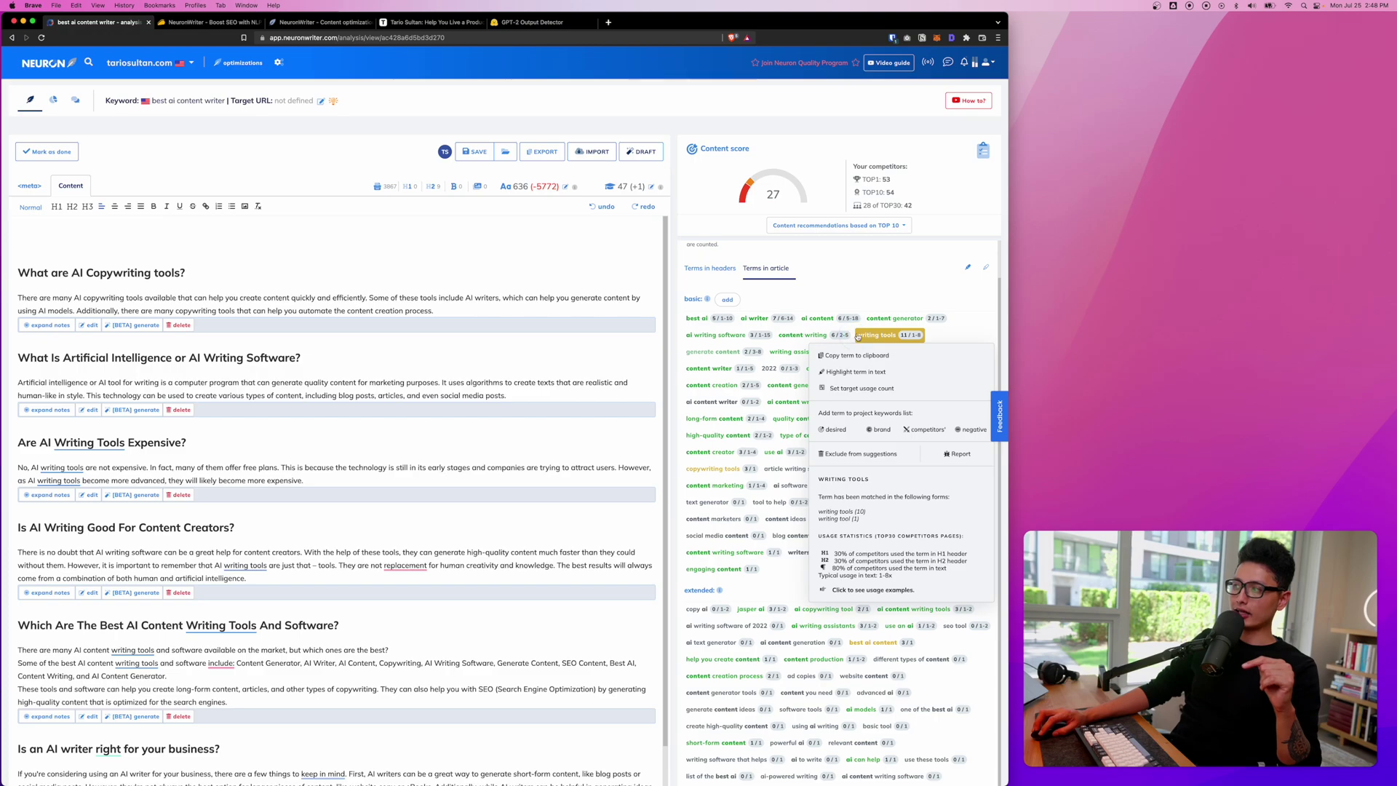
left_click(842, 373)
Step: Change the heading to "Are AI Writing Softwares Expensive?" and replace the first "writing tools" in its paragraph with "writing apps"
scroll(352, 383, "down", 3)
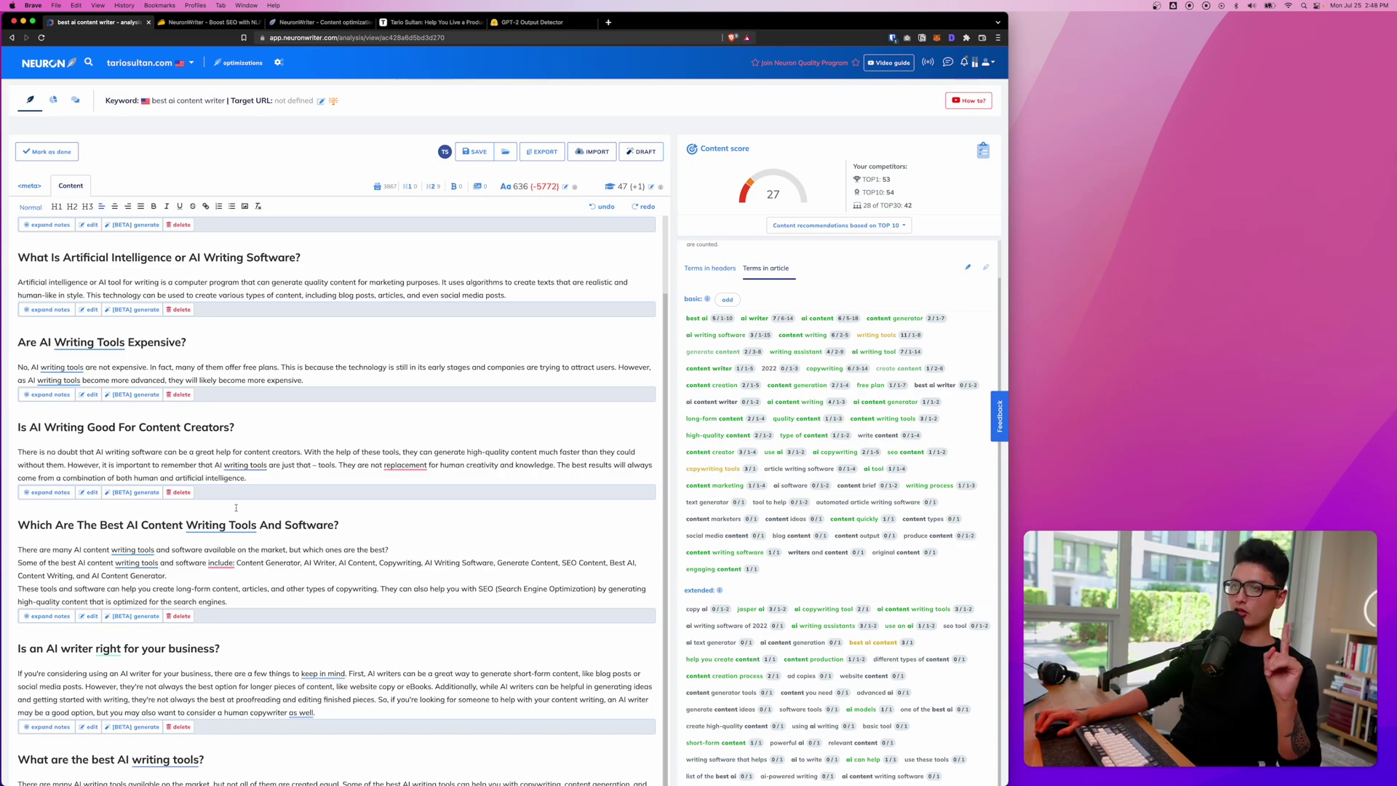
double_click(111, 342)
type("Soft")
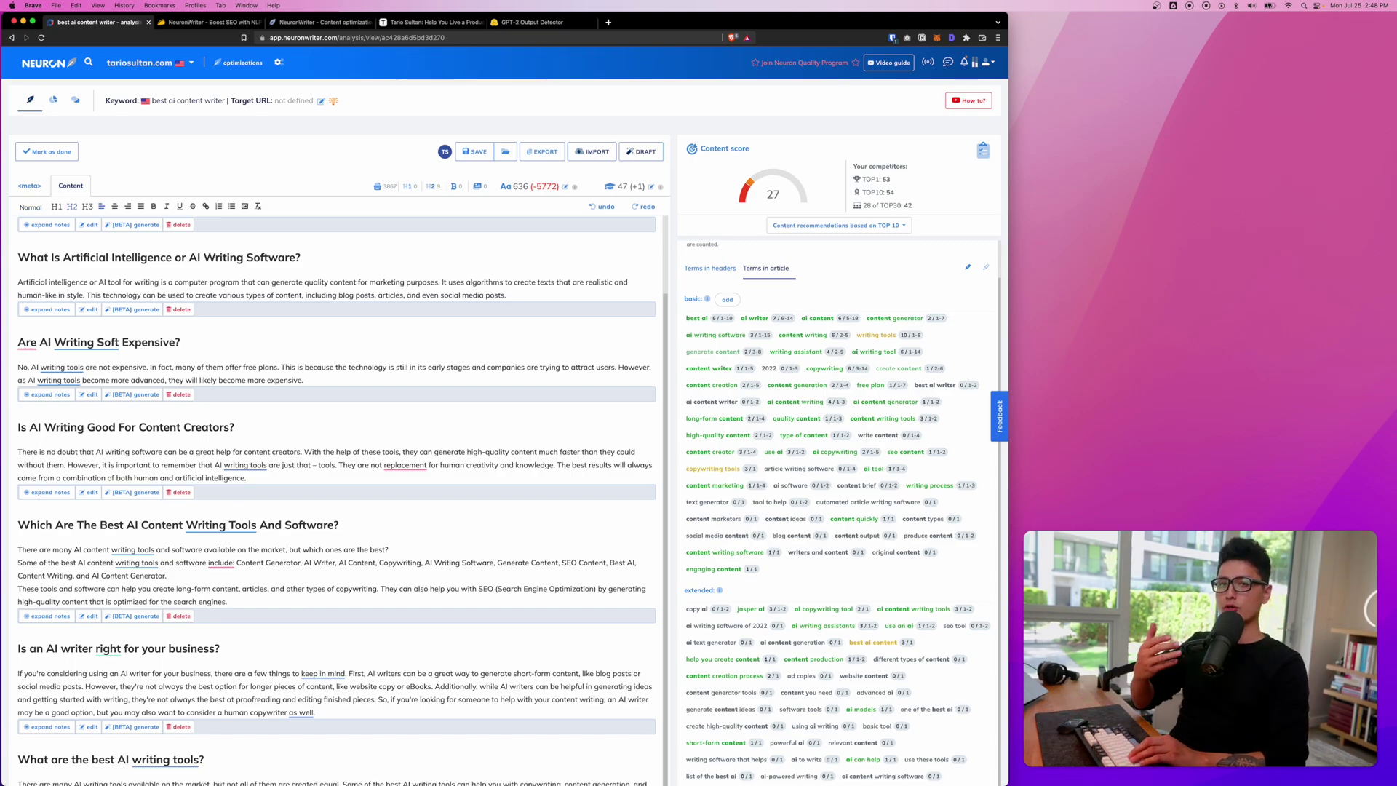
type("wares")
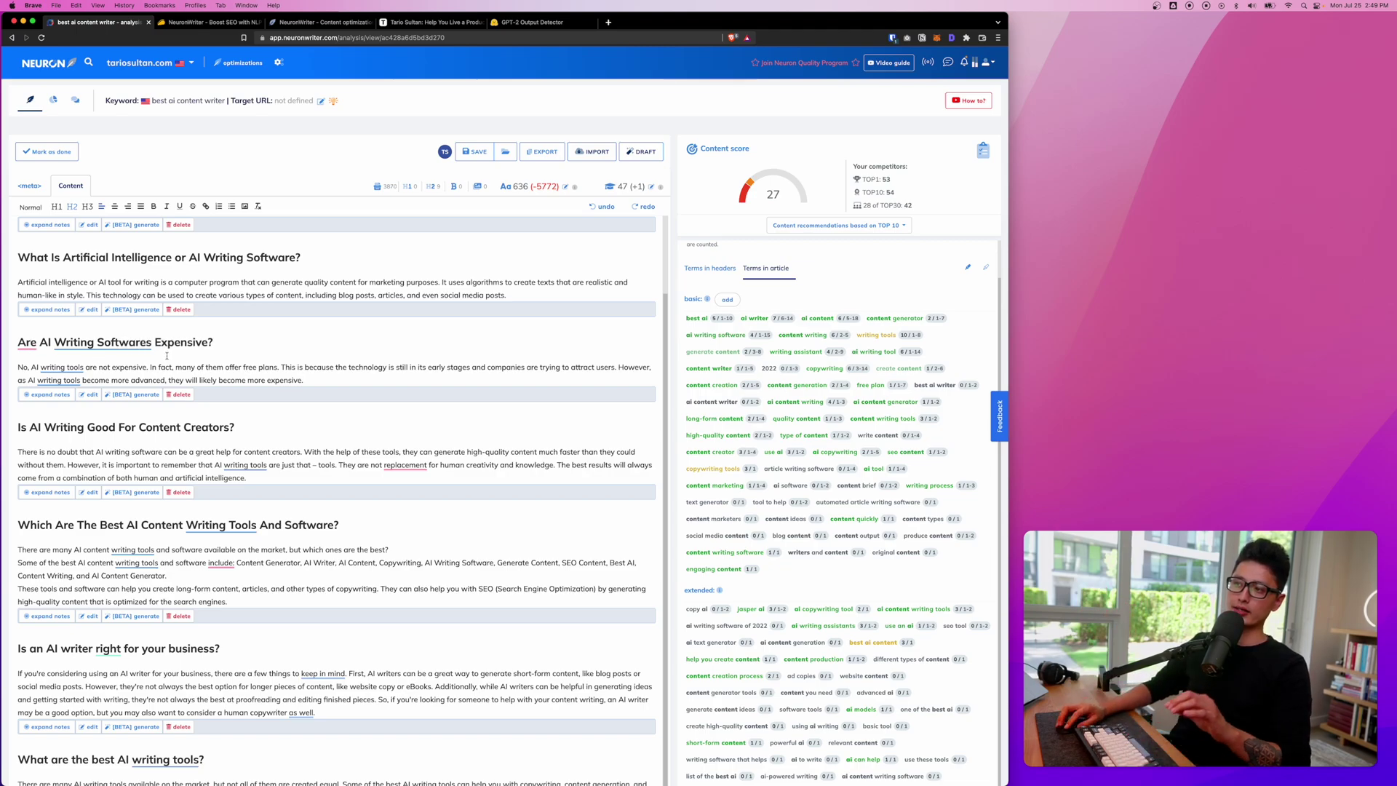
left_click(167, 356)
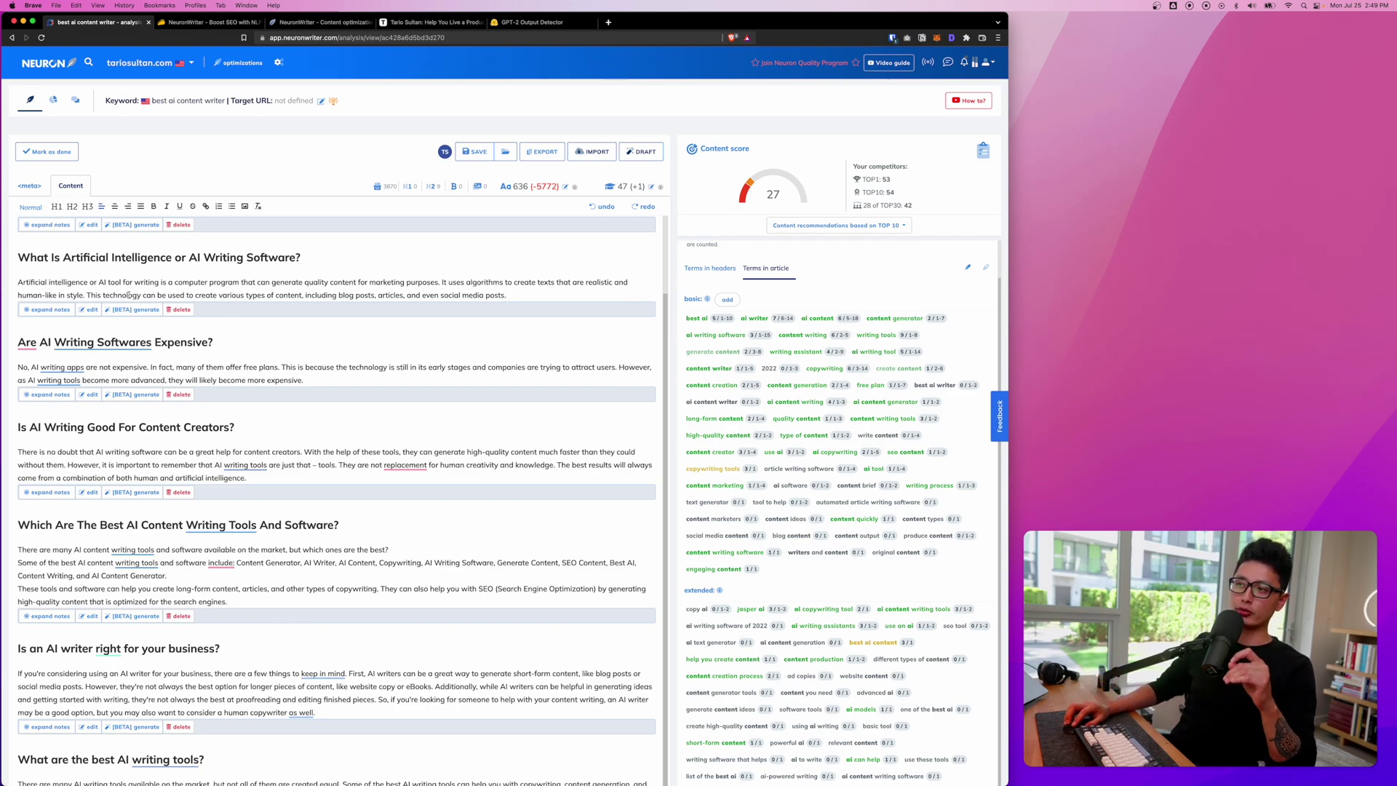
left_click(132, 309)
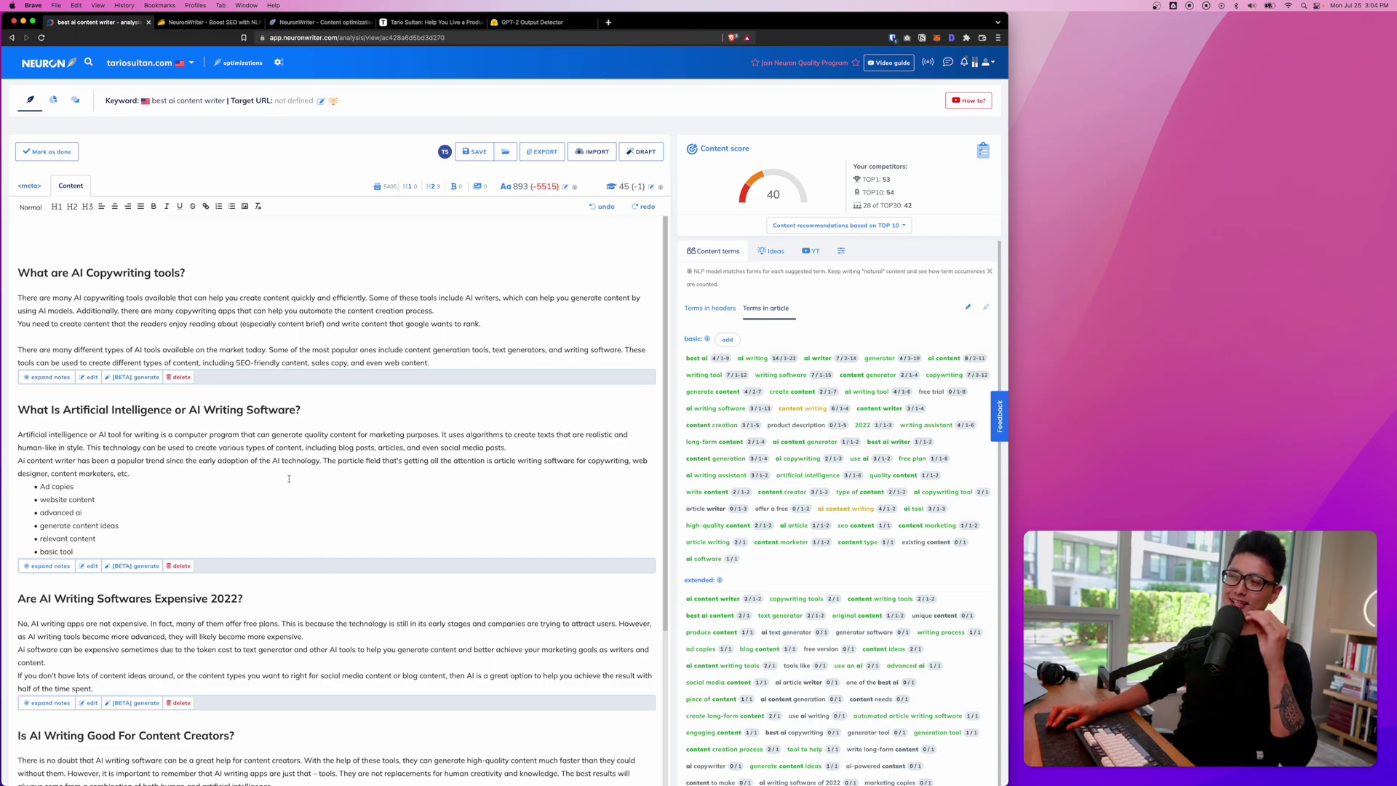
Step: Review the expanded article against its suggested terms and export the editor contents as HTML
scroll(283, 449, "down", 5)
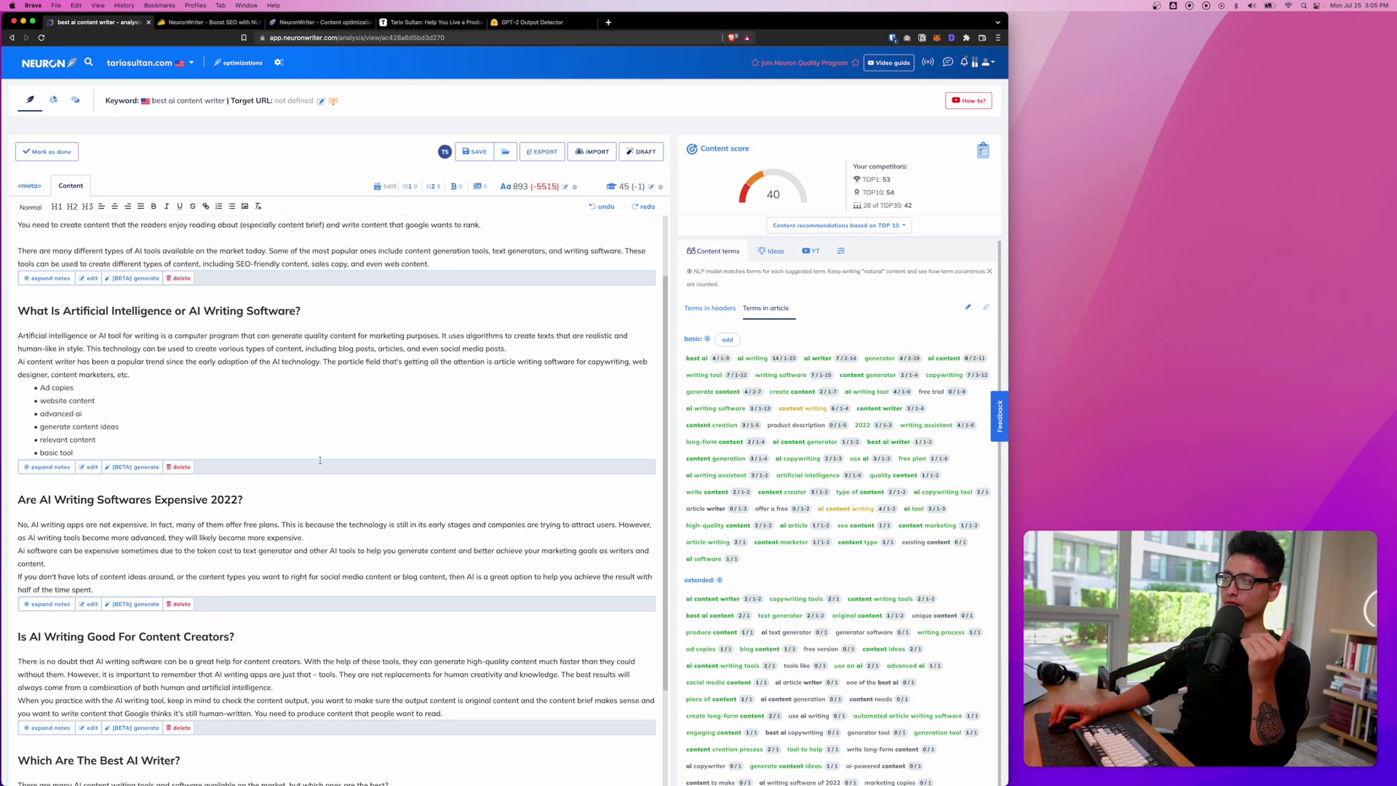
scroll(844, 536, "down", 1)
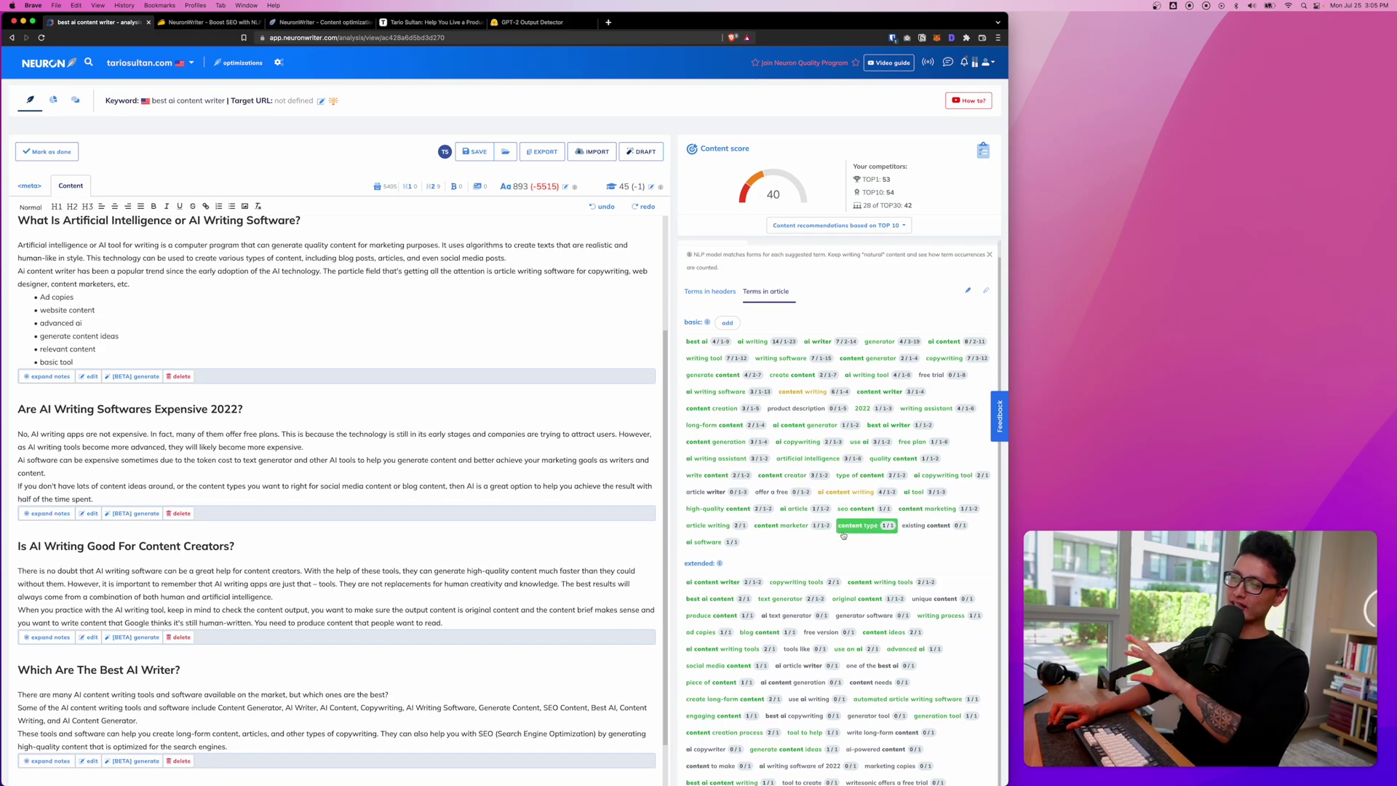
scroll(402, 397, "up", 5)
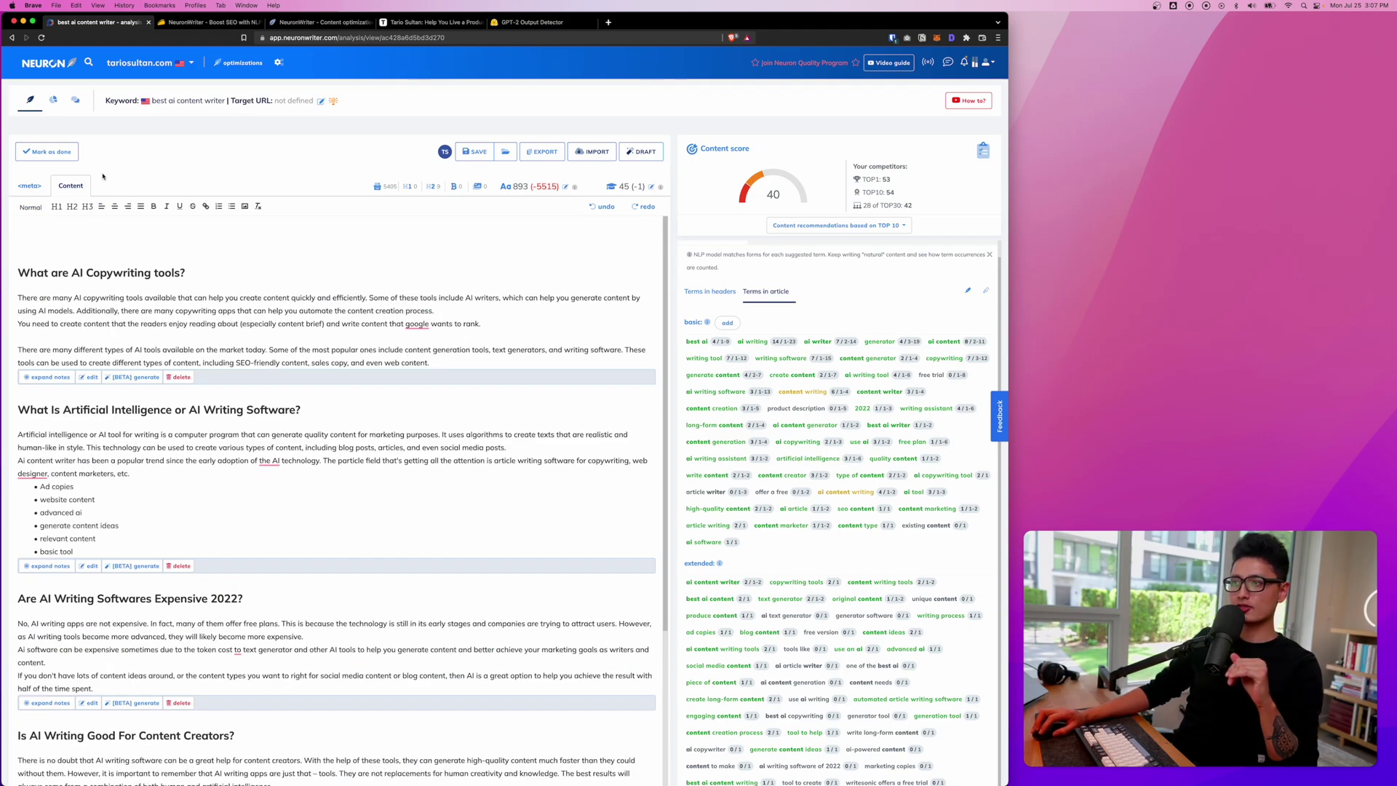
scroll(103, 176, "down", 1)
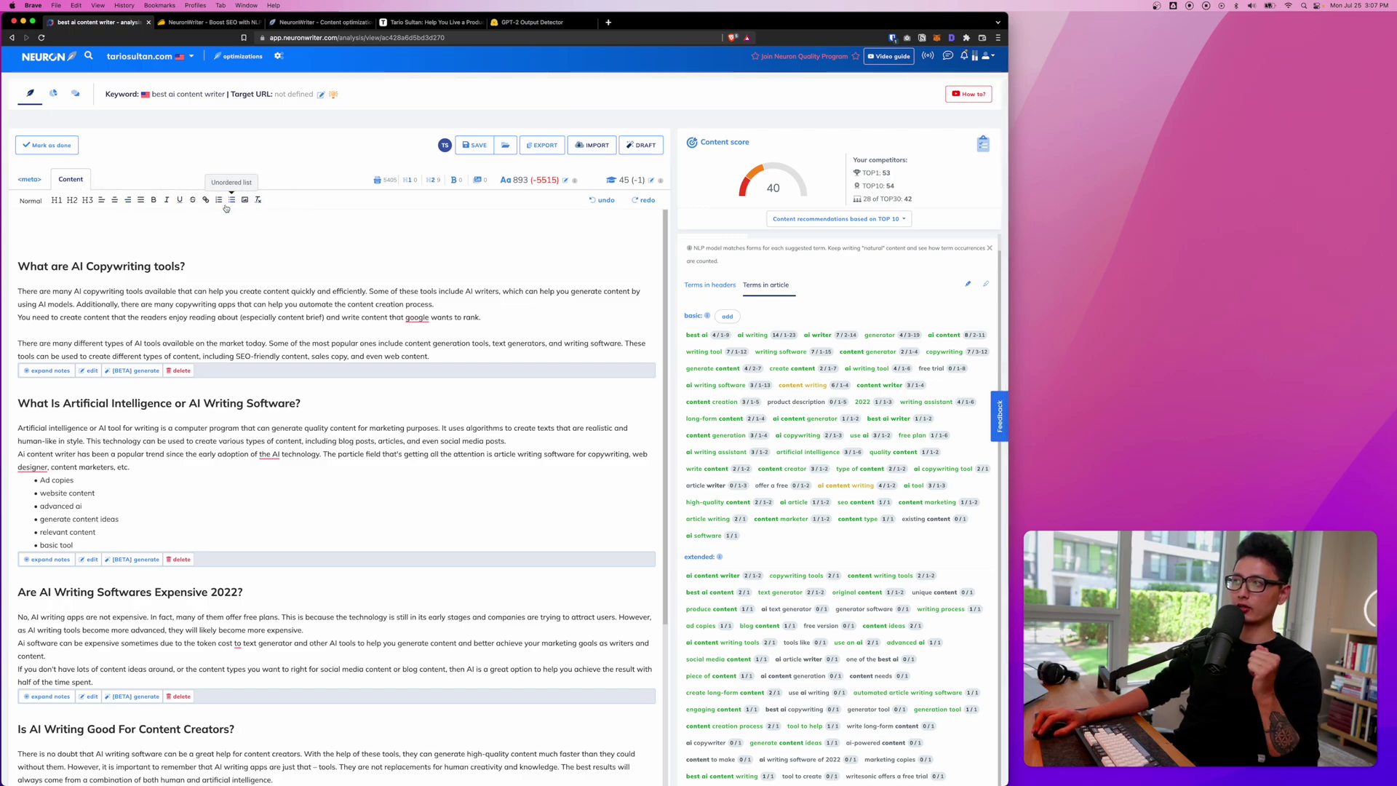
mouse_move(662, 181)
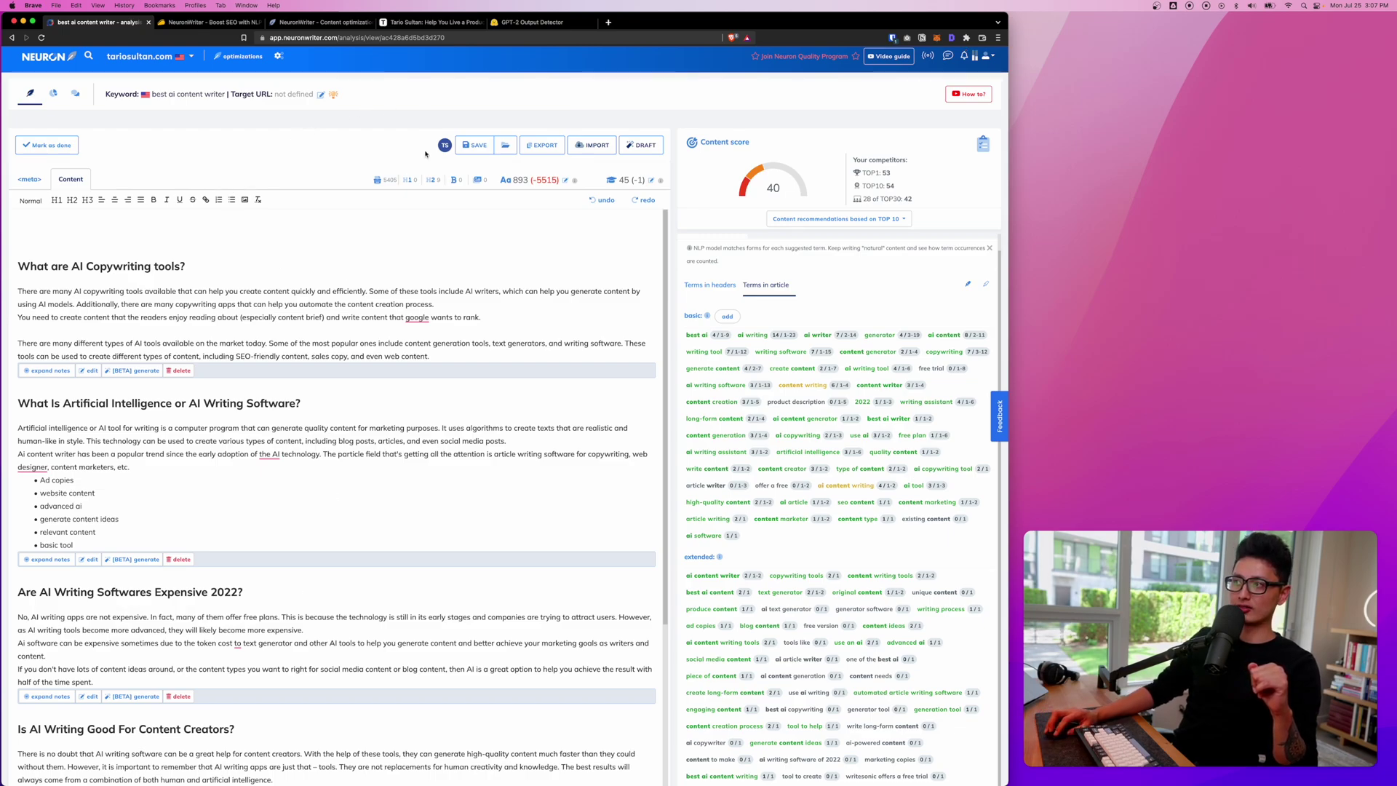
left_click(546, 146)
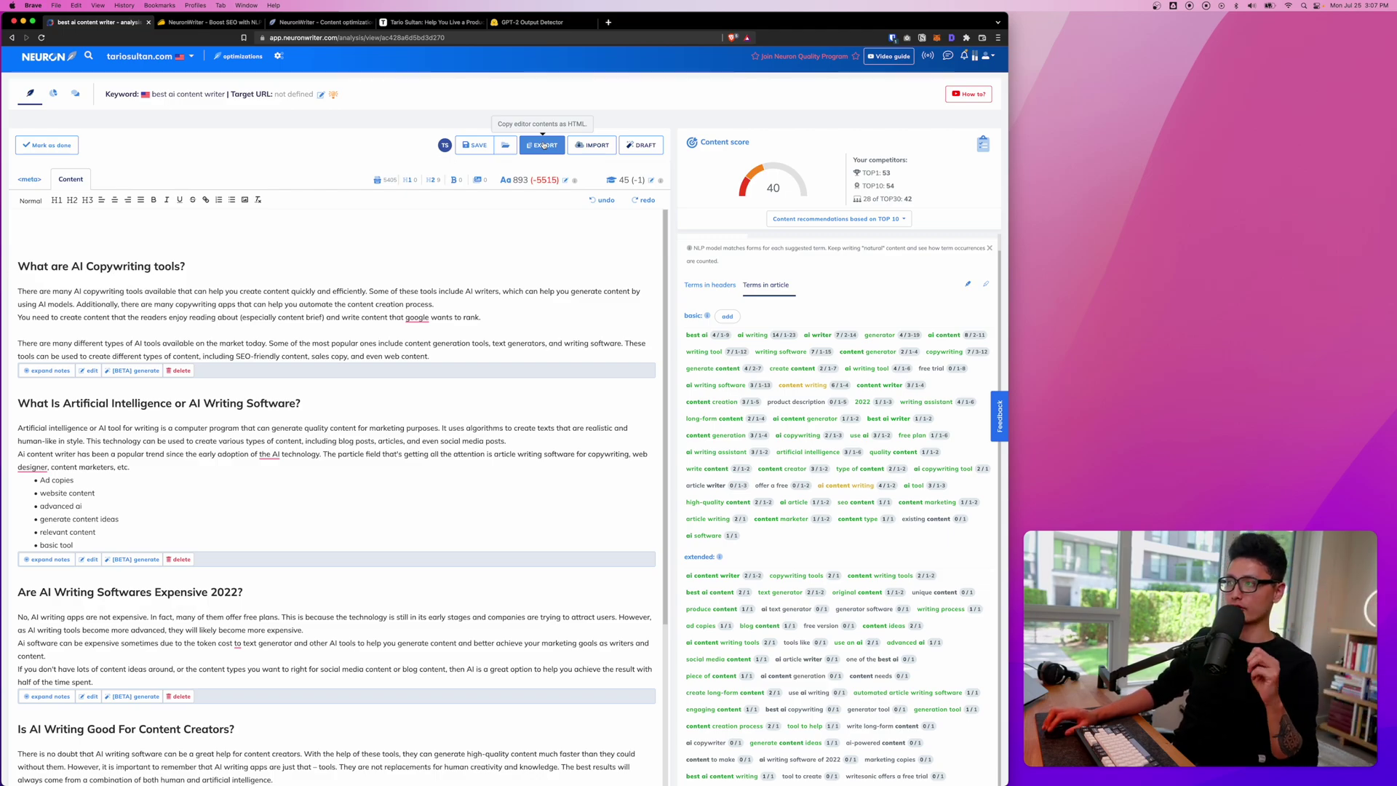
Step: Open the competitor analysis and examine the keyword difficulty and the parameters of the ranking pages, including their Moz metrics
scroll(199, 148, "up", 1)
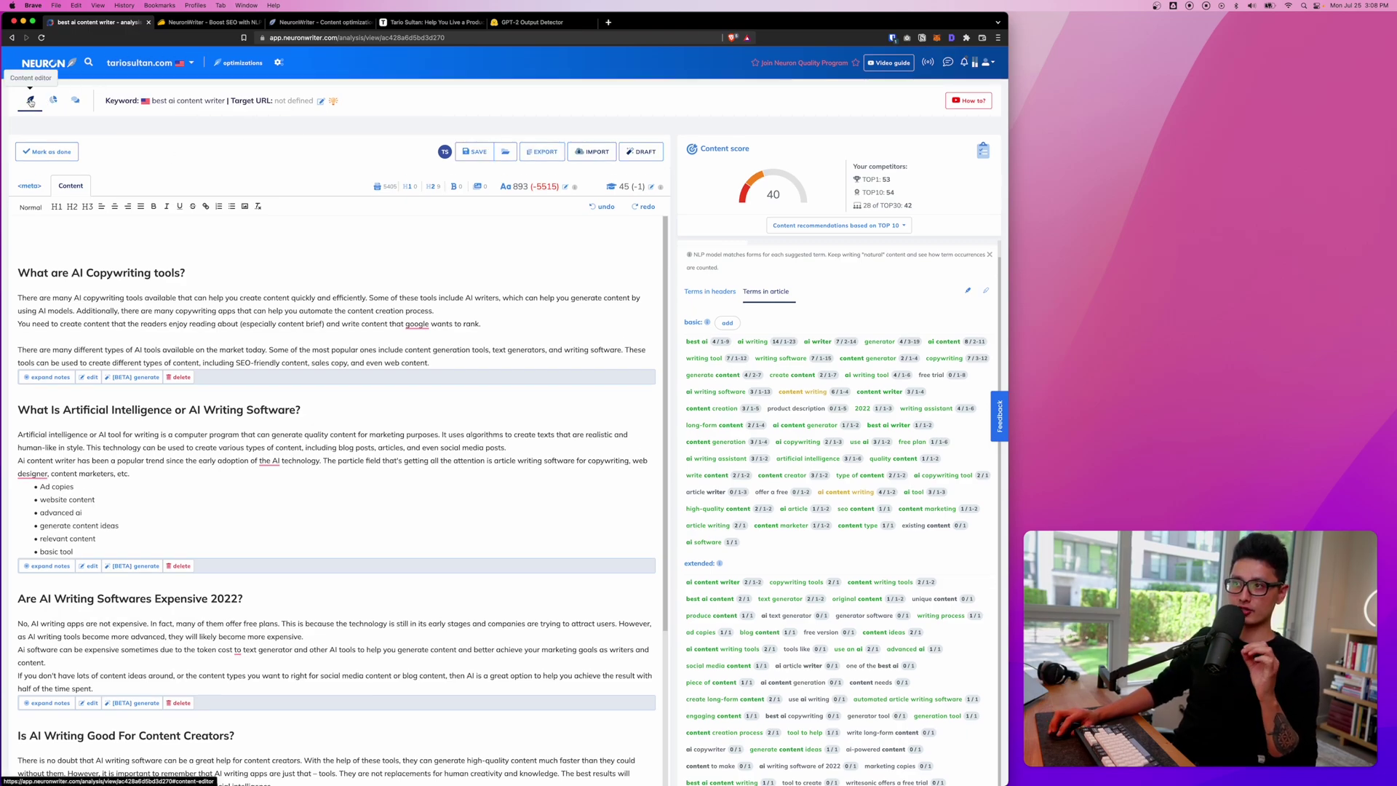
left_click(52, 101)
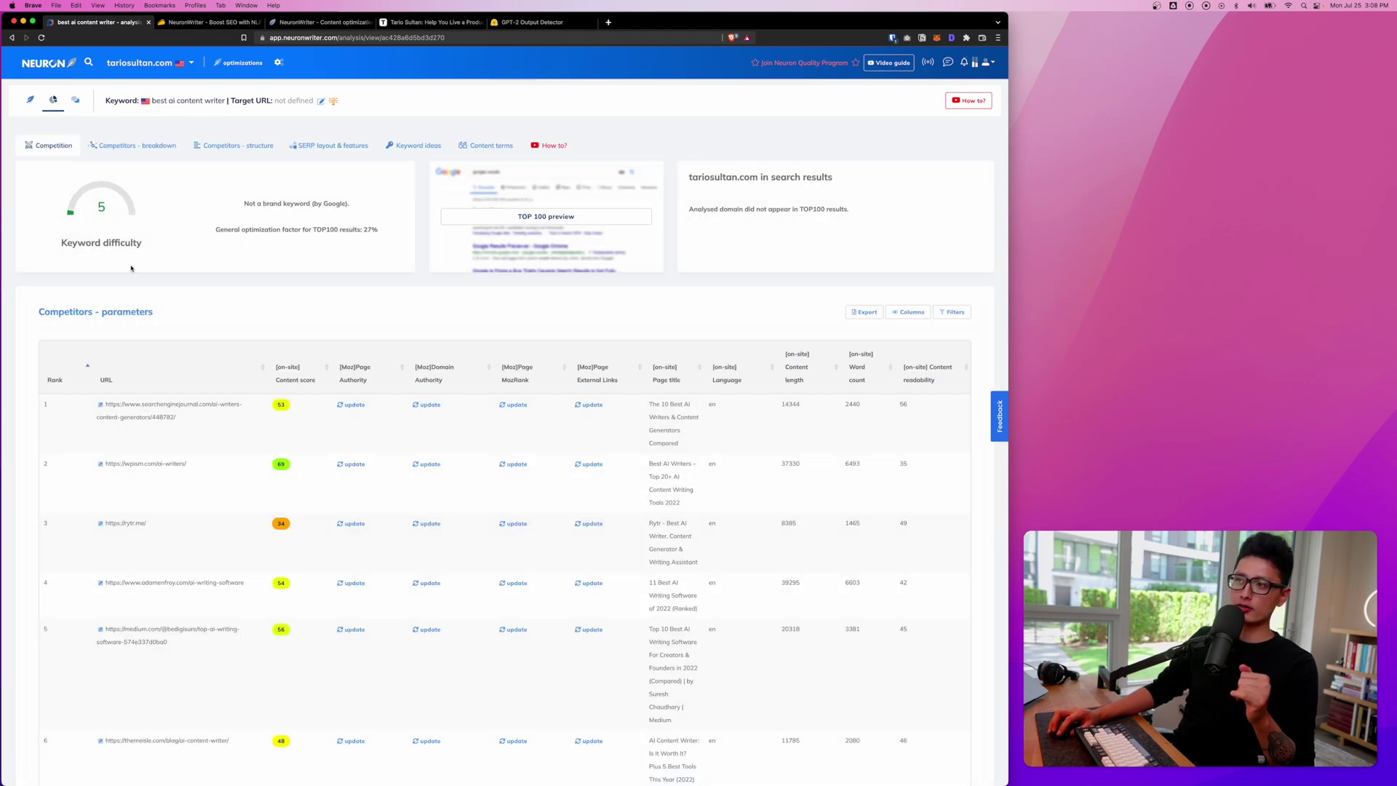
left_click_drag(60, 245, 172, 250)
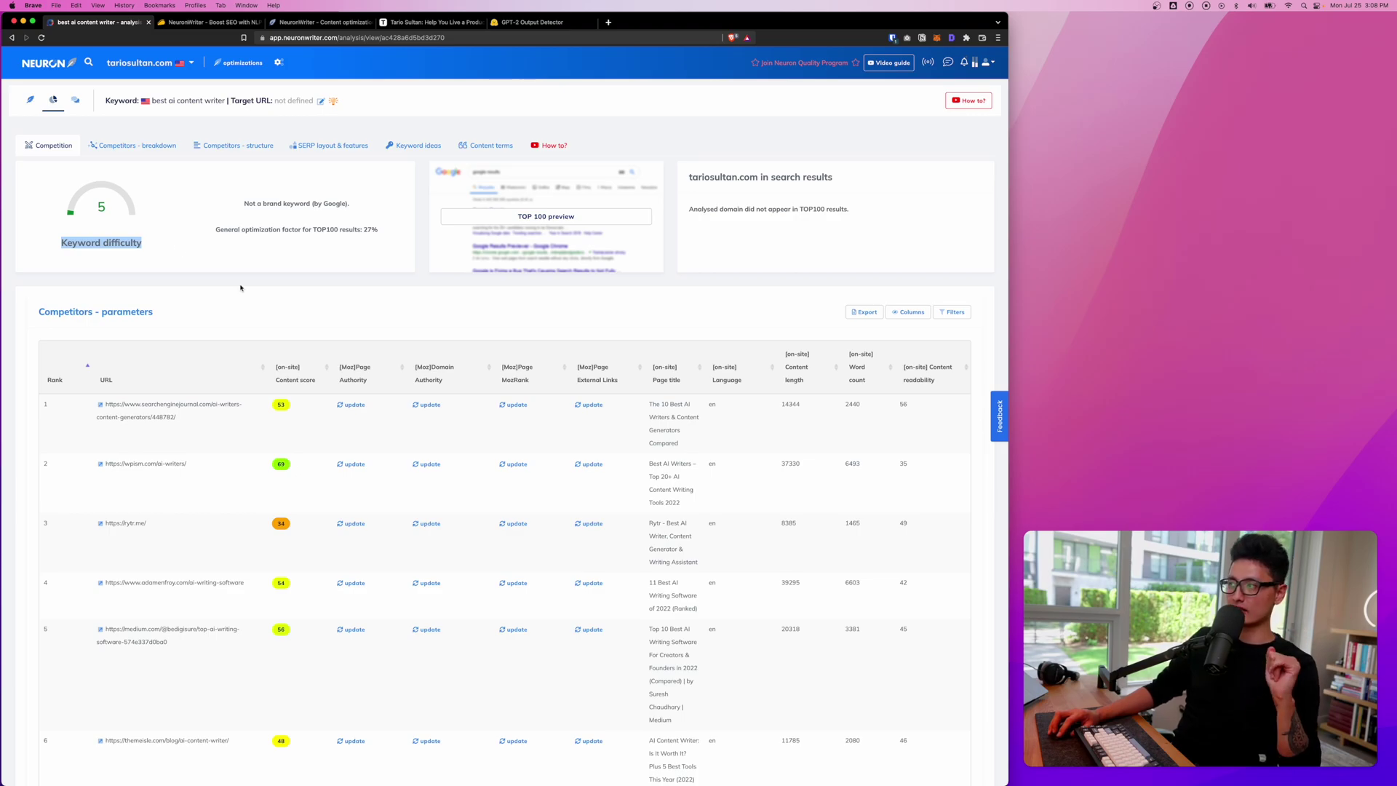
left_click(208, 273)
scroll(209, 274, "down", 1)
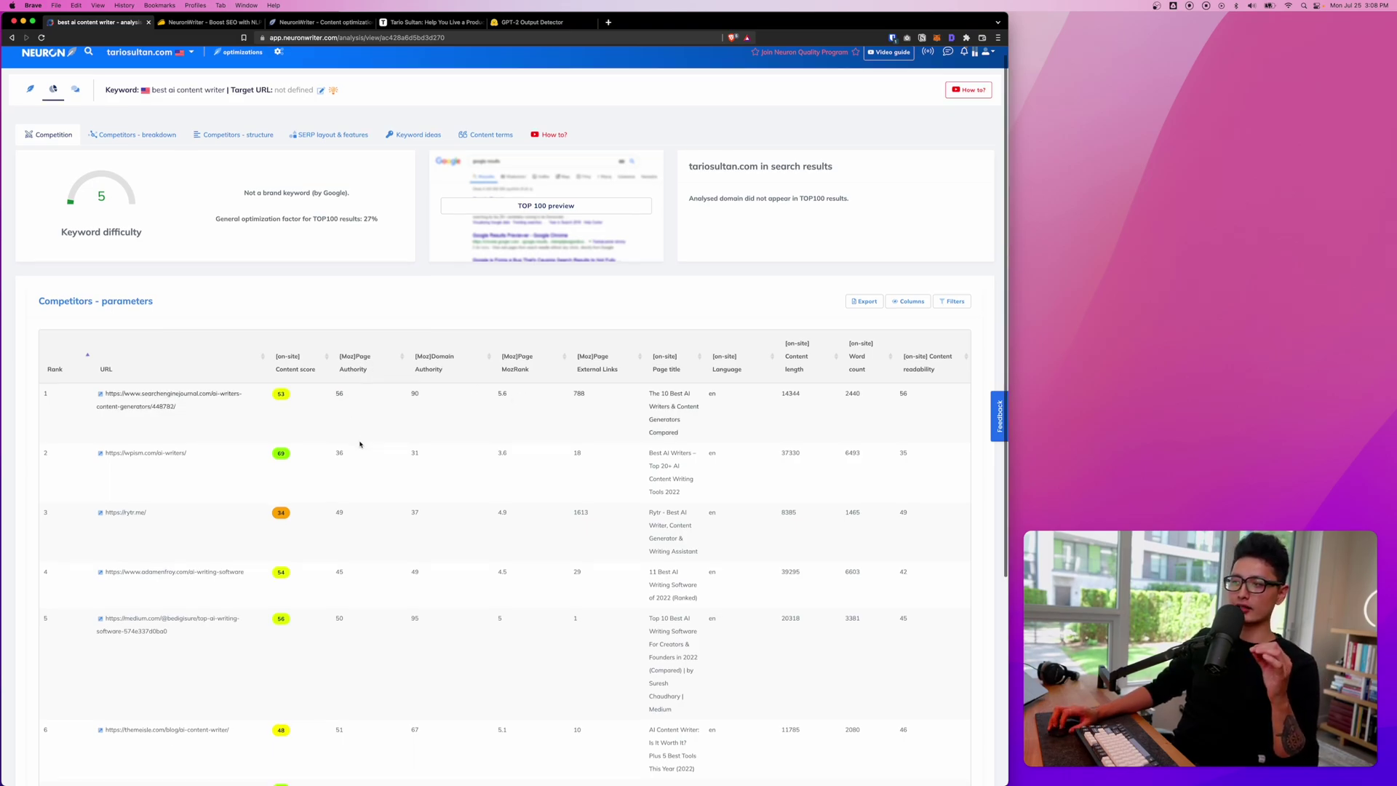
scroll(334, 374, "down", 2)
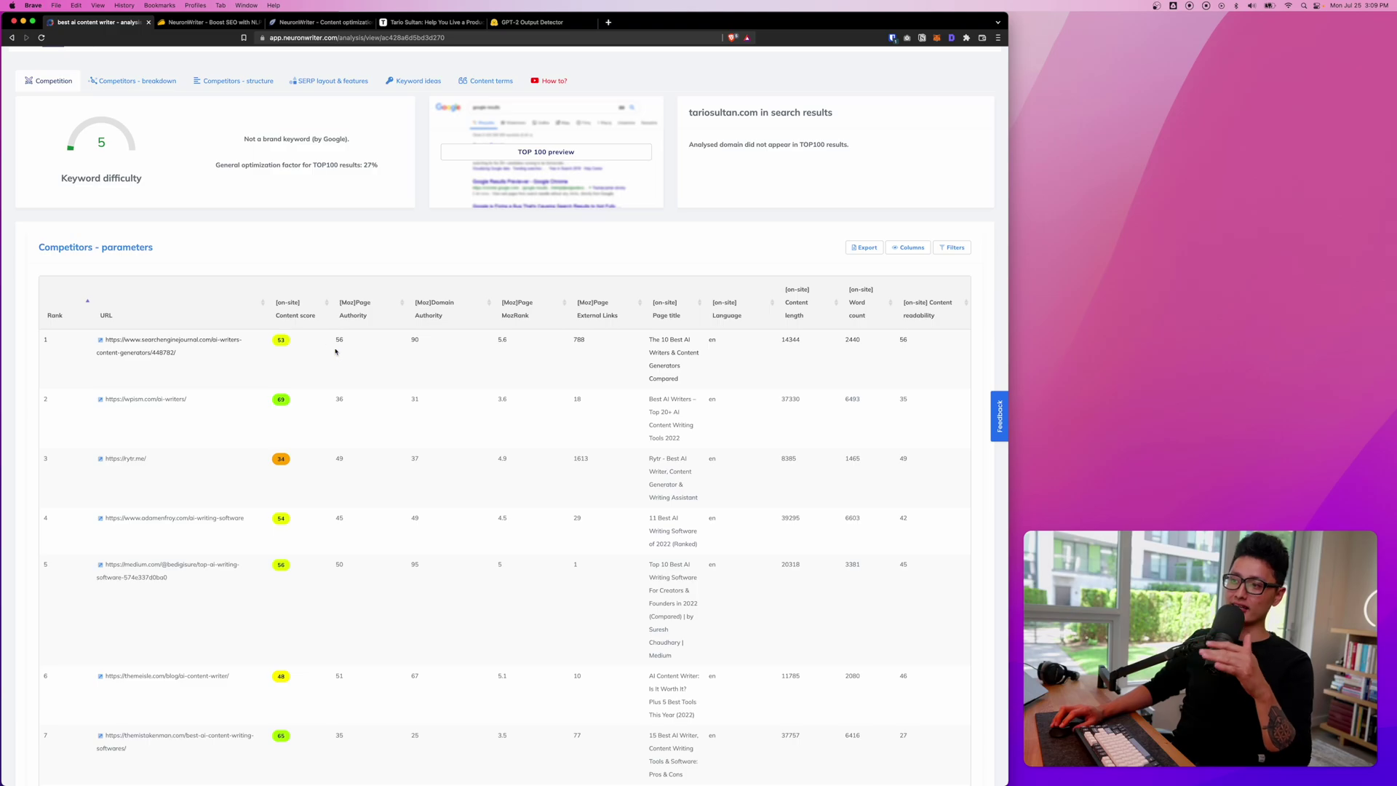
scroll(334, 343, "down", 2)
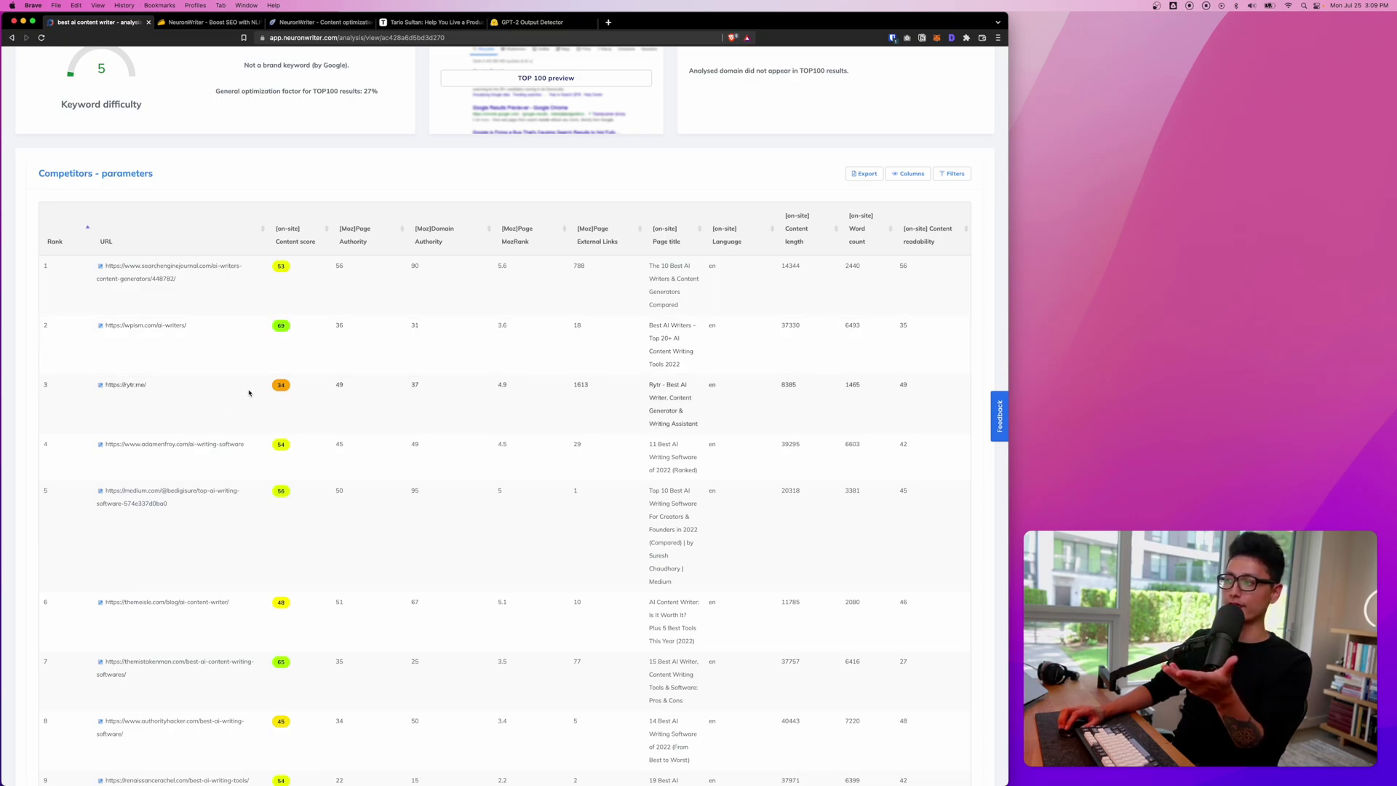
Step: Examine the header structure of the competing pages and open the keyword ideas
scroll(250, 393, "up", 5)
left_click(226, 147)
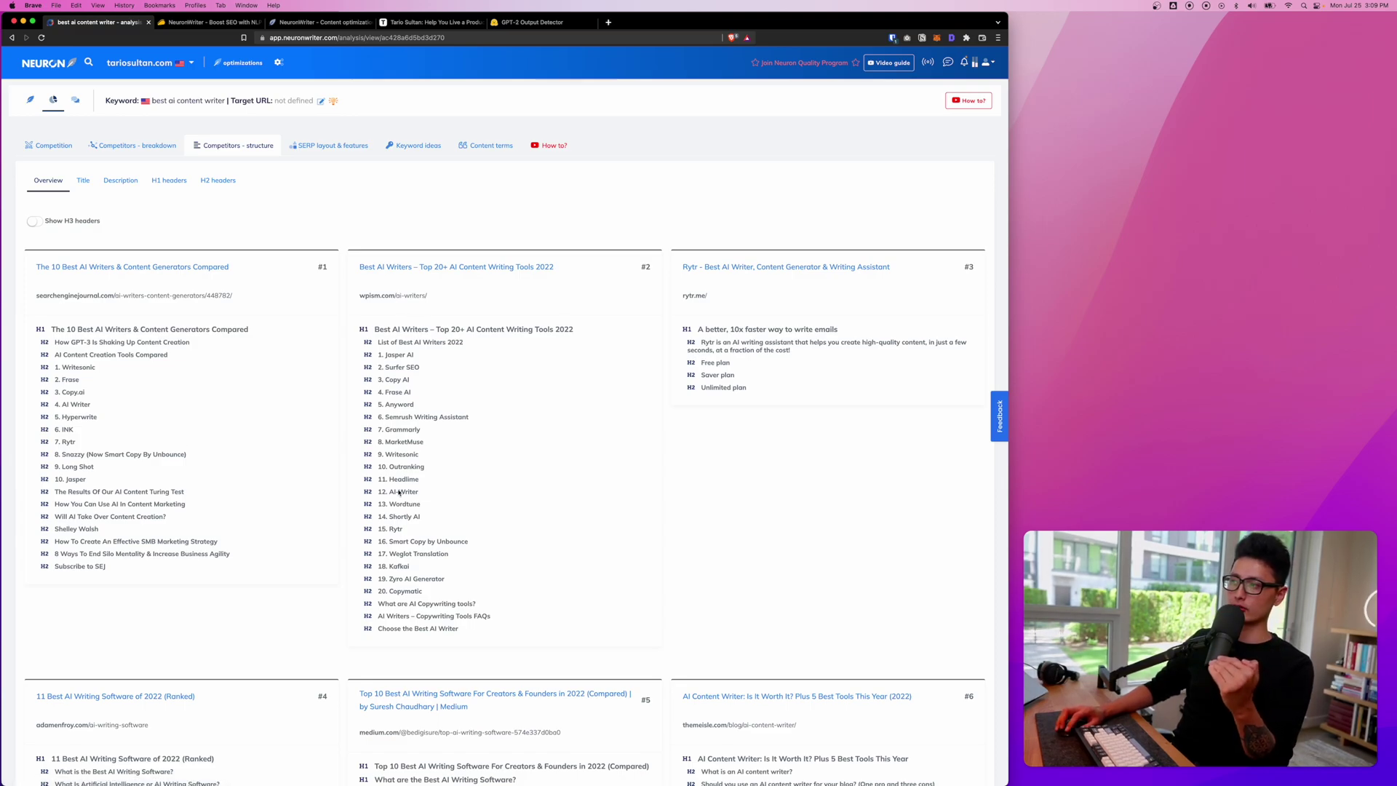
scroll(416, 478, "down", 8)
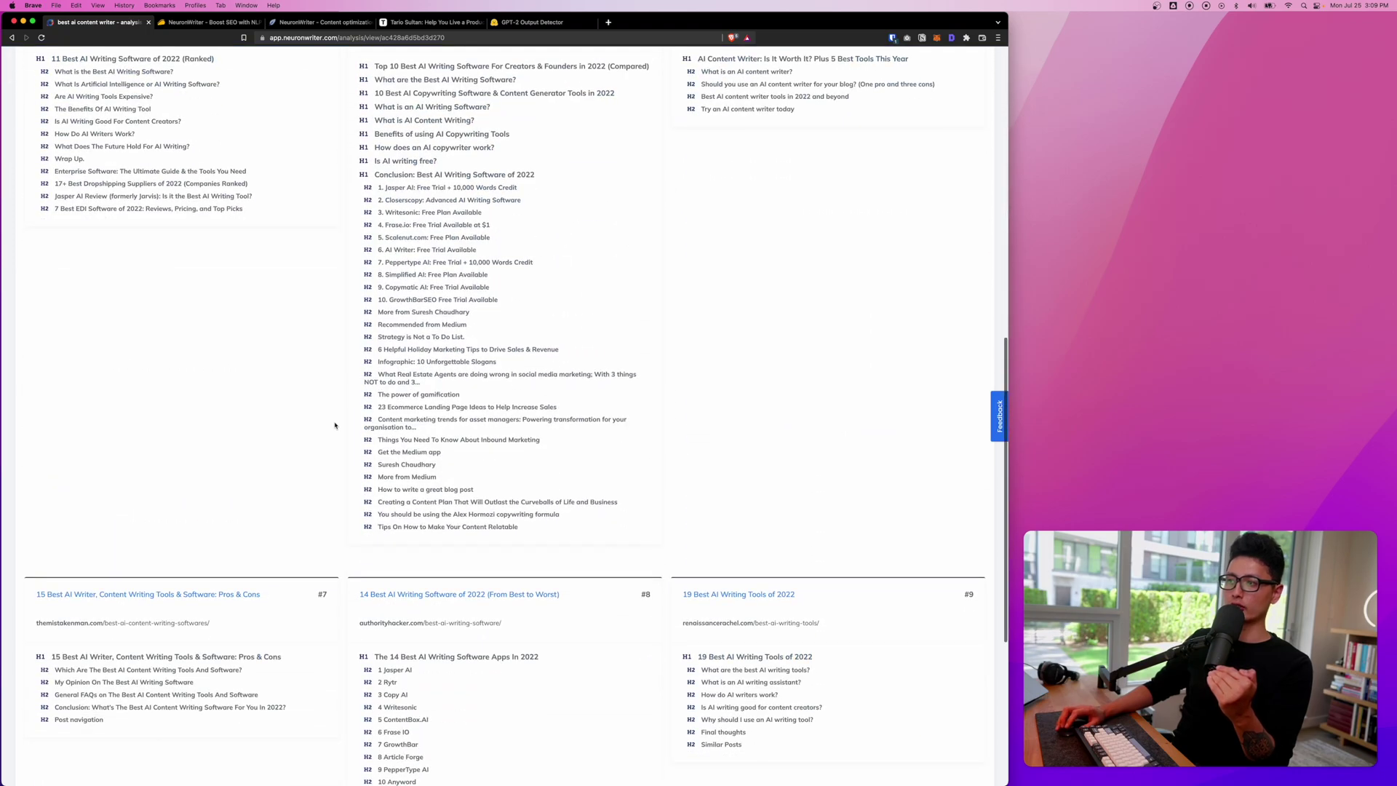
scroll(370, 509, "up", 10)
left_click(394, 149)
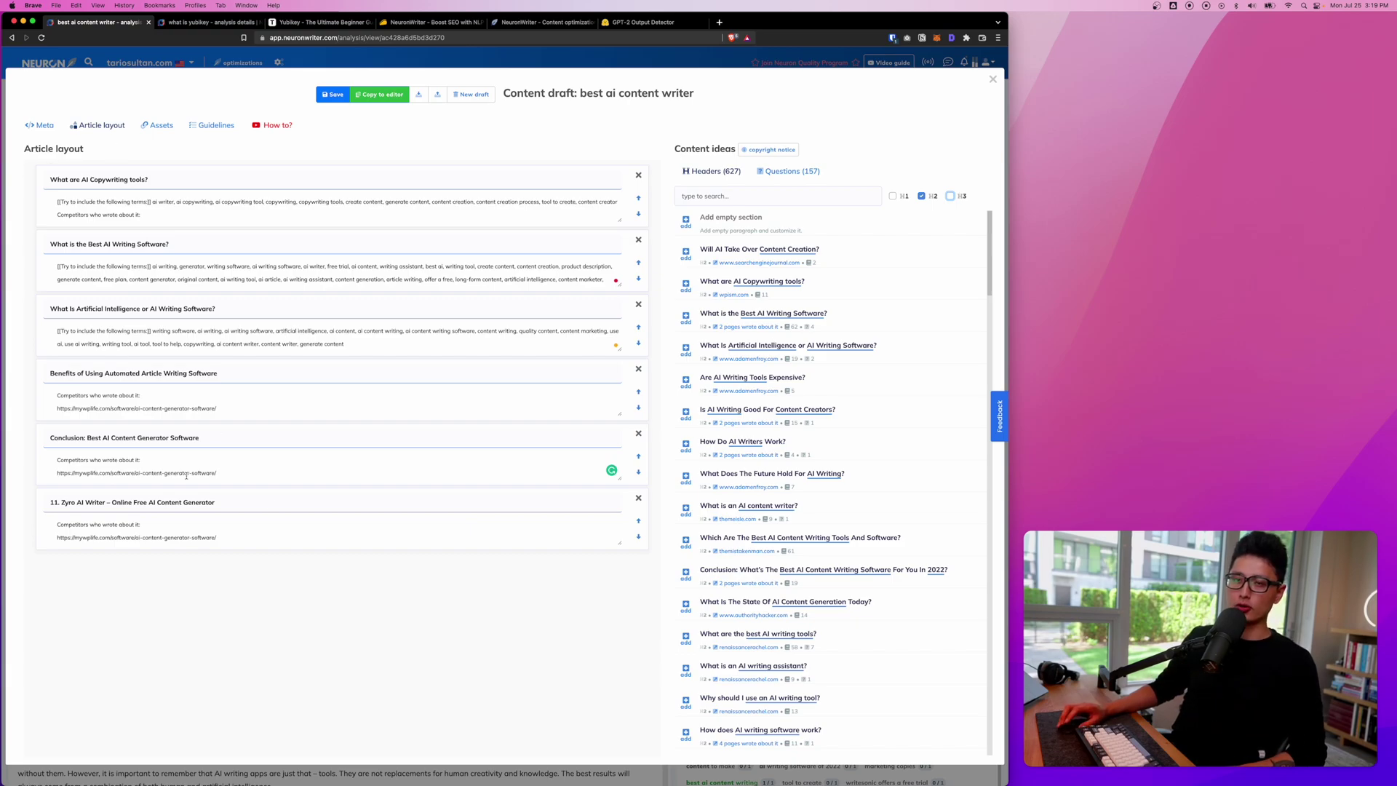
Step: Add "What is AI Copywriting Software?", "What are the Benefits of AI Writing Software?" and "Which Features Should I Look for in AI Writing Software?" to the draft
scroll(864, 533, "down", 6)
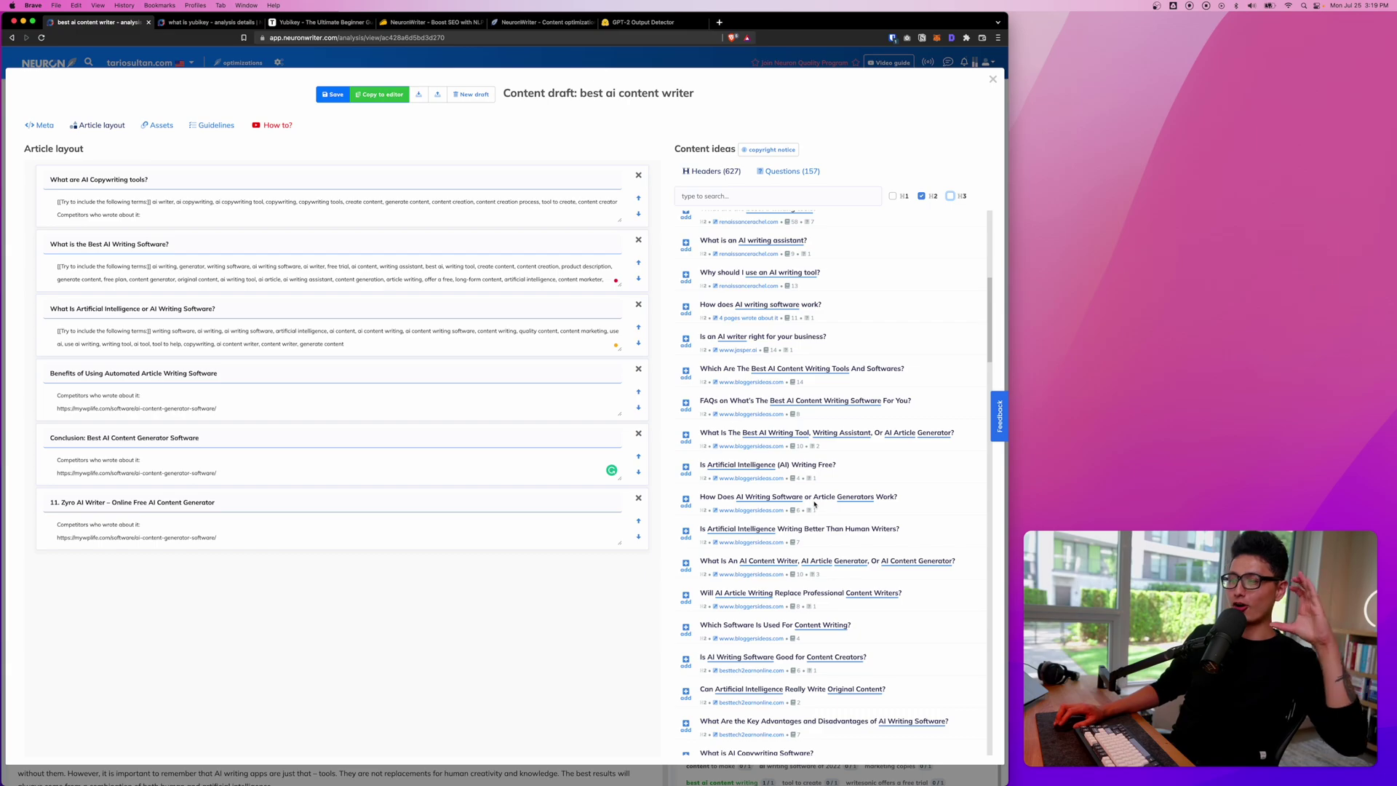
scroll(816, 500, "down", 5)
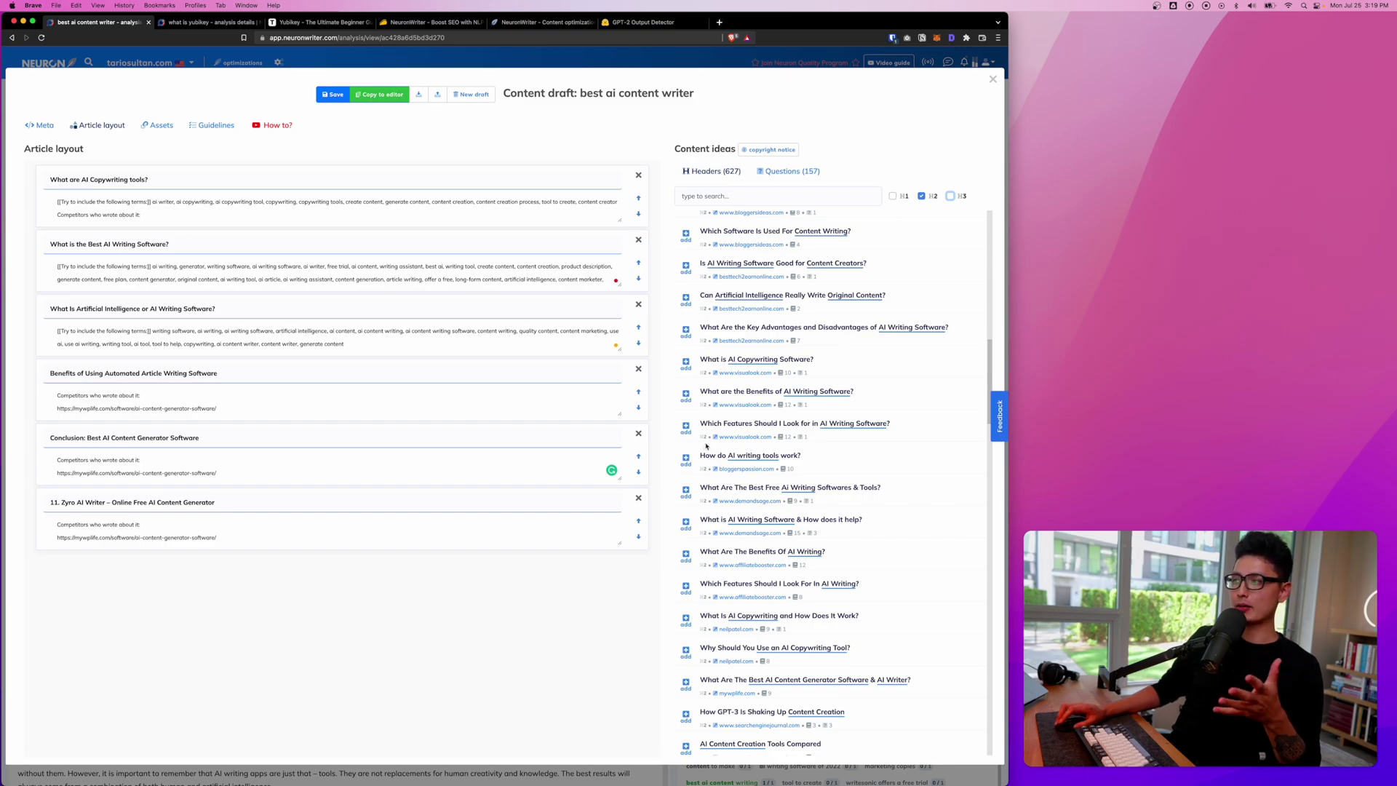
left_click(685, 362)
left_click(685, 395)
left_click(684, 425)
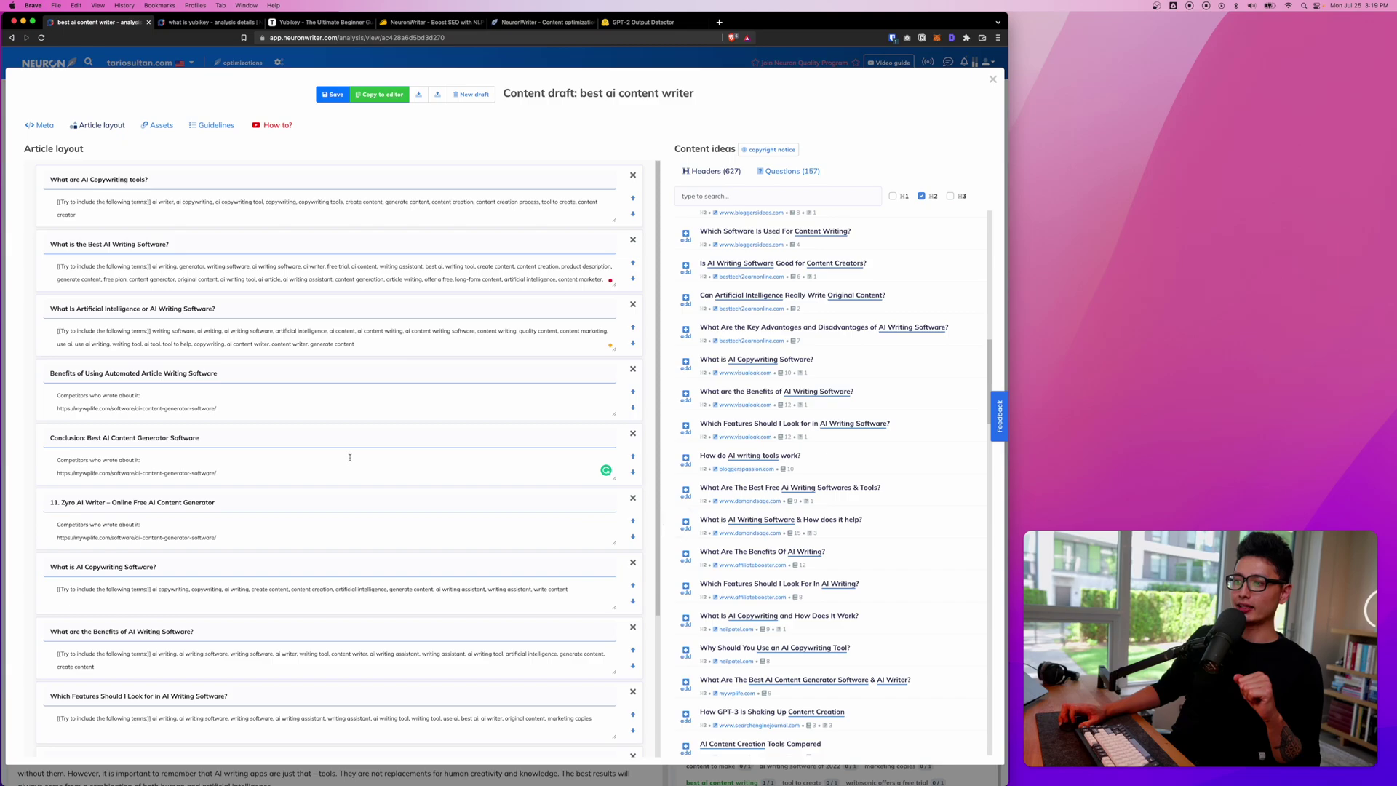
scroll(200, 492, "down", 5)
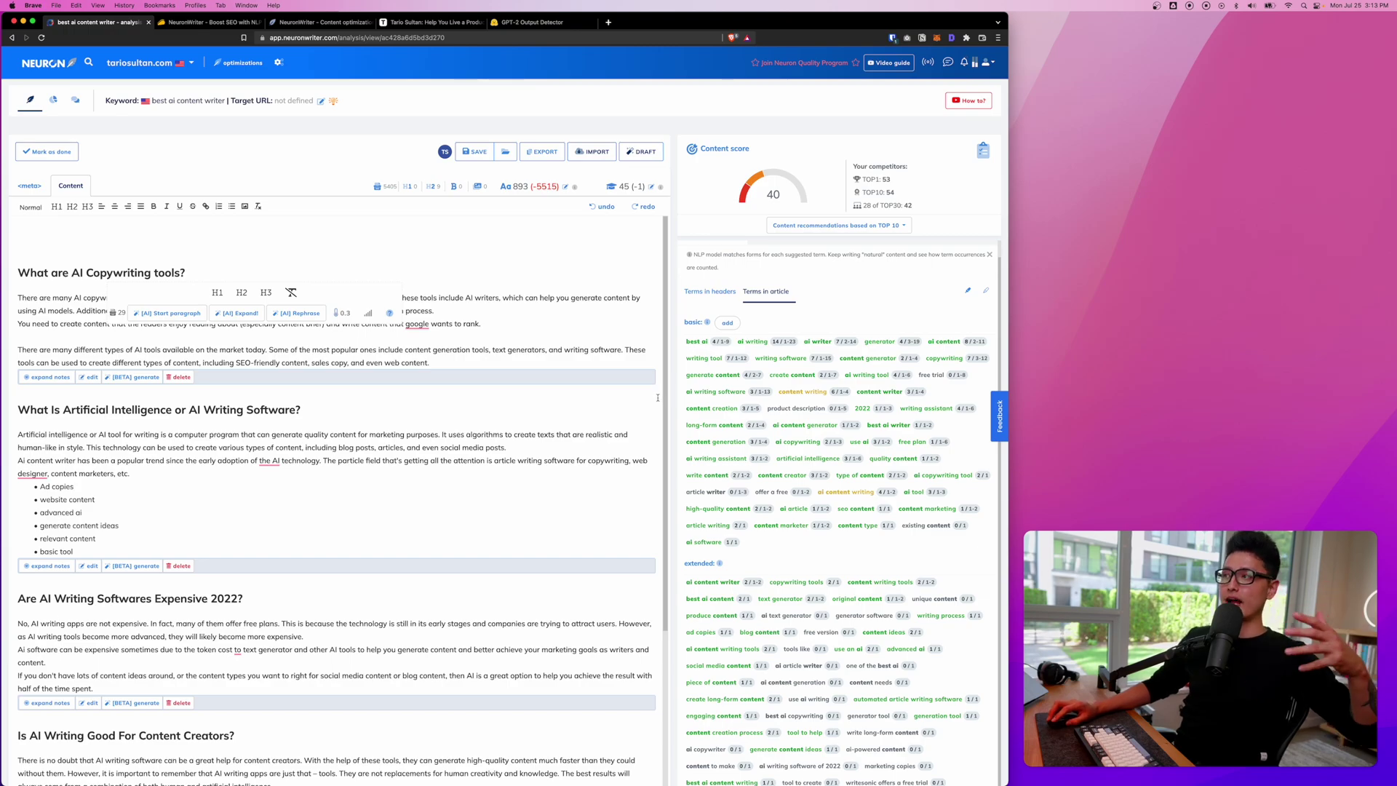
Step: Add "What are AI Copywriting tools?", "What is the Best AI Writing Software?" and "What Is Artificial Intelligence or AI Writing Software?" to the content draft
left_click(640, 151)
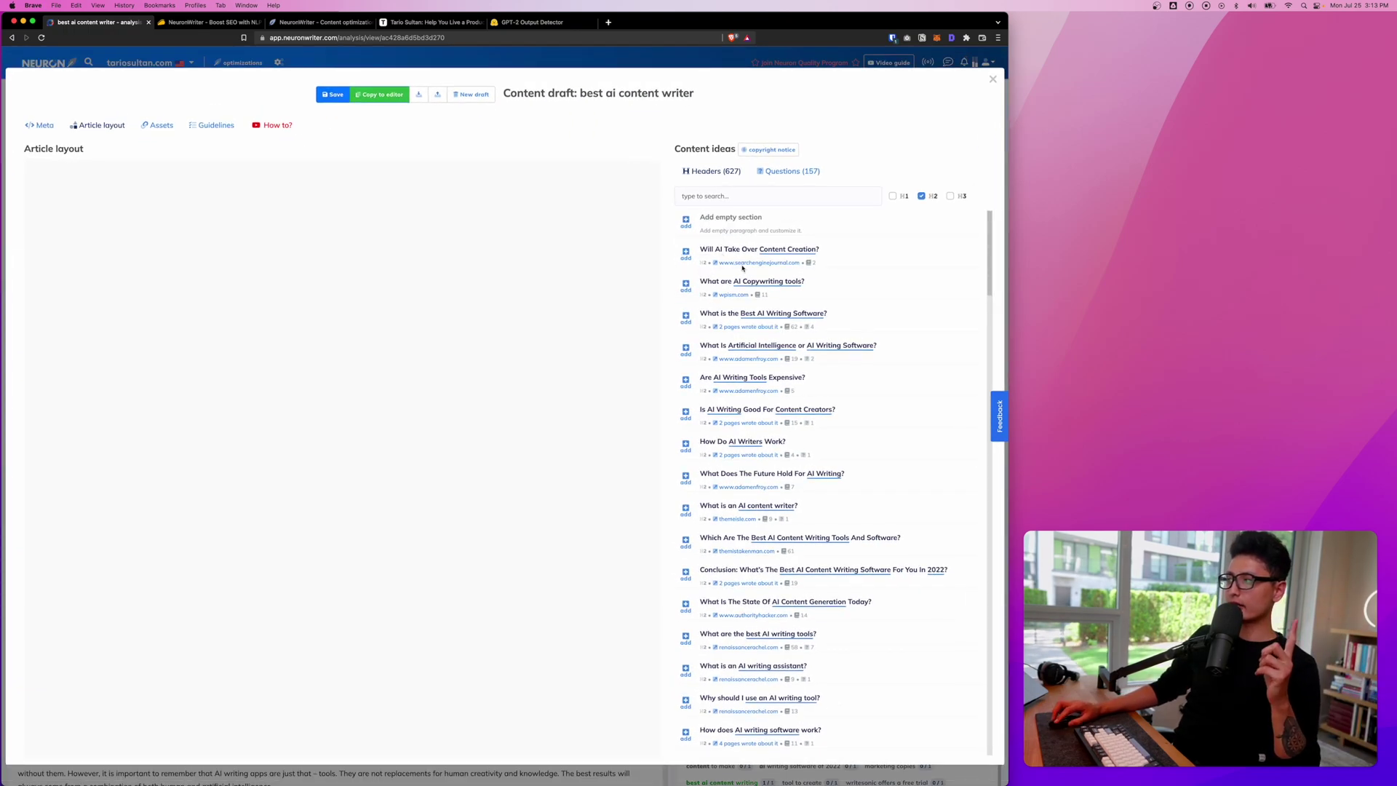
left_click(687, 290)
left_click(685, 318)
left_click(685, 350)
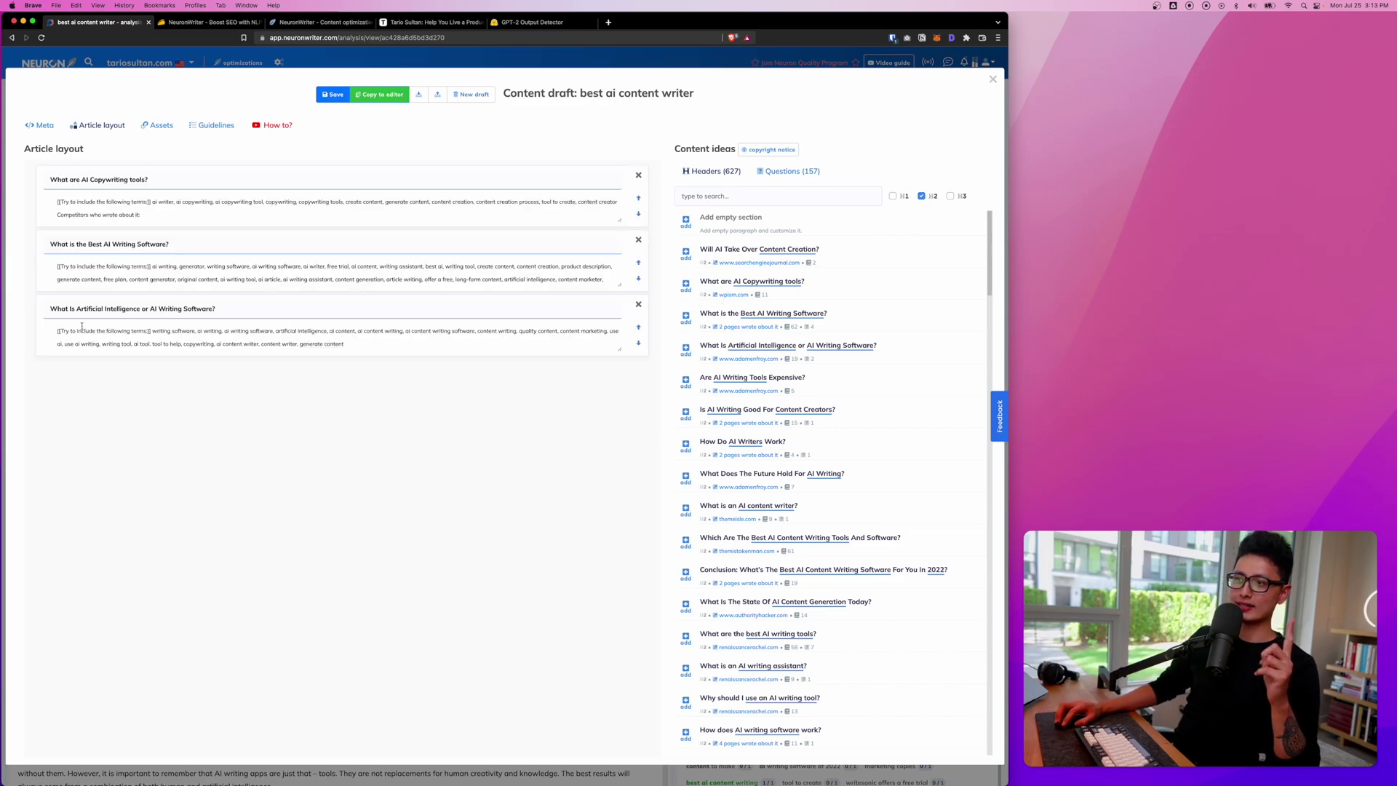
triple_click(53, 331)
left_click(313, 374)
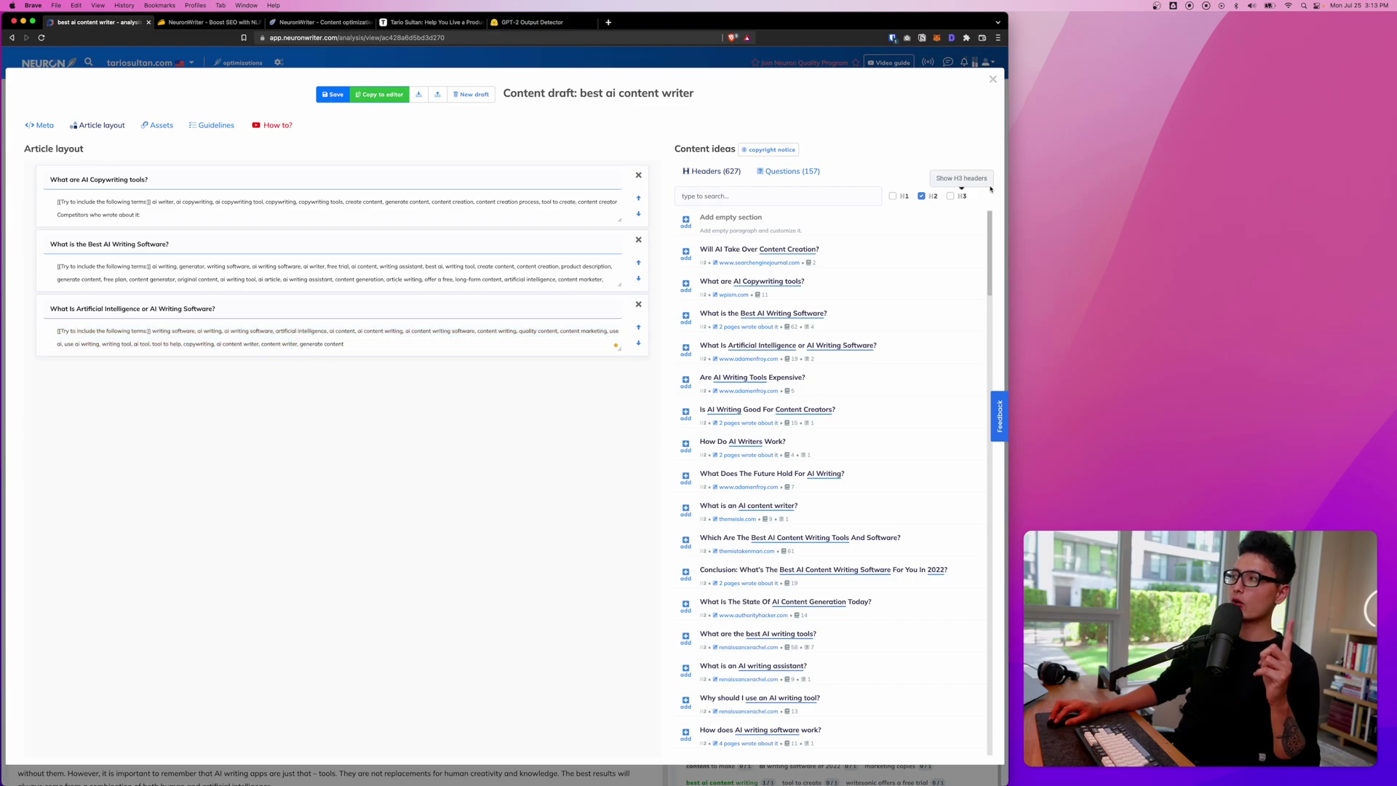
Step: Add three mywplife.com H3 headings to the draft and compare their competitor notes with the suggested terms in the H2 section
left_click(950, 196)
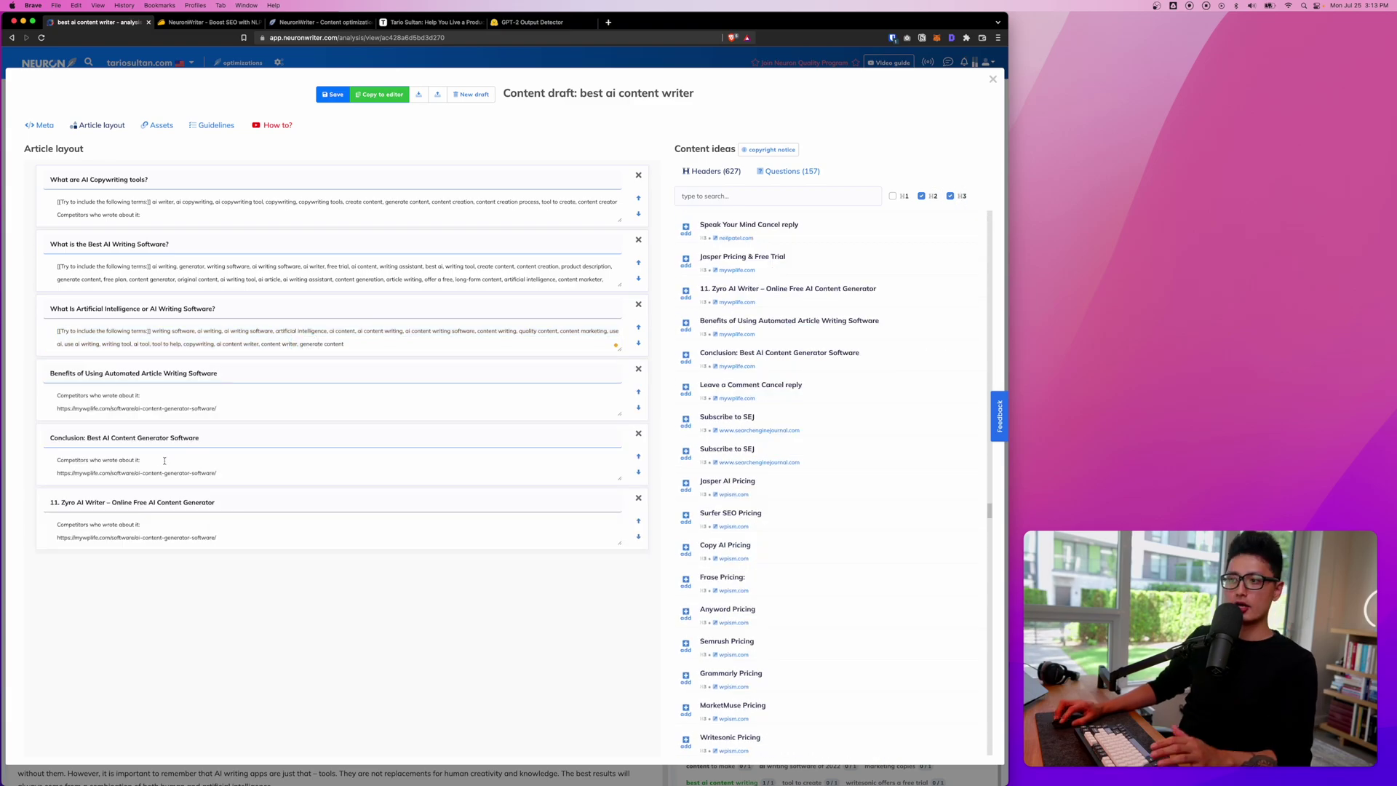
triple_click(164, 461)
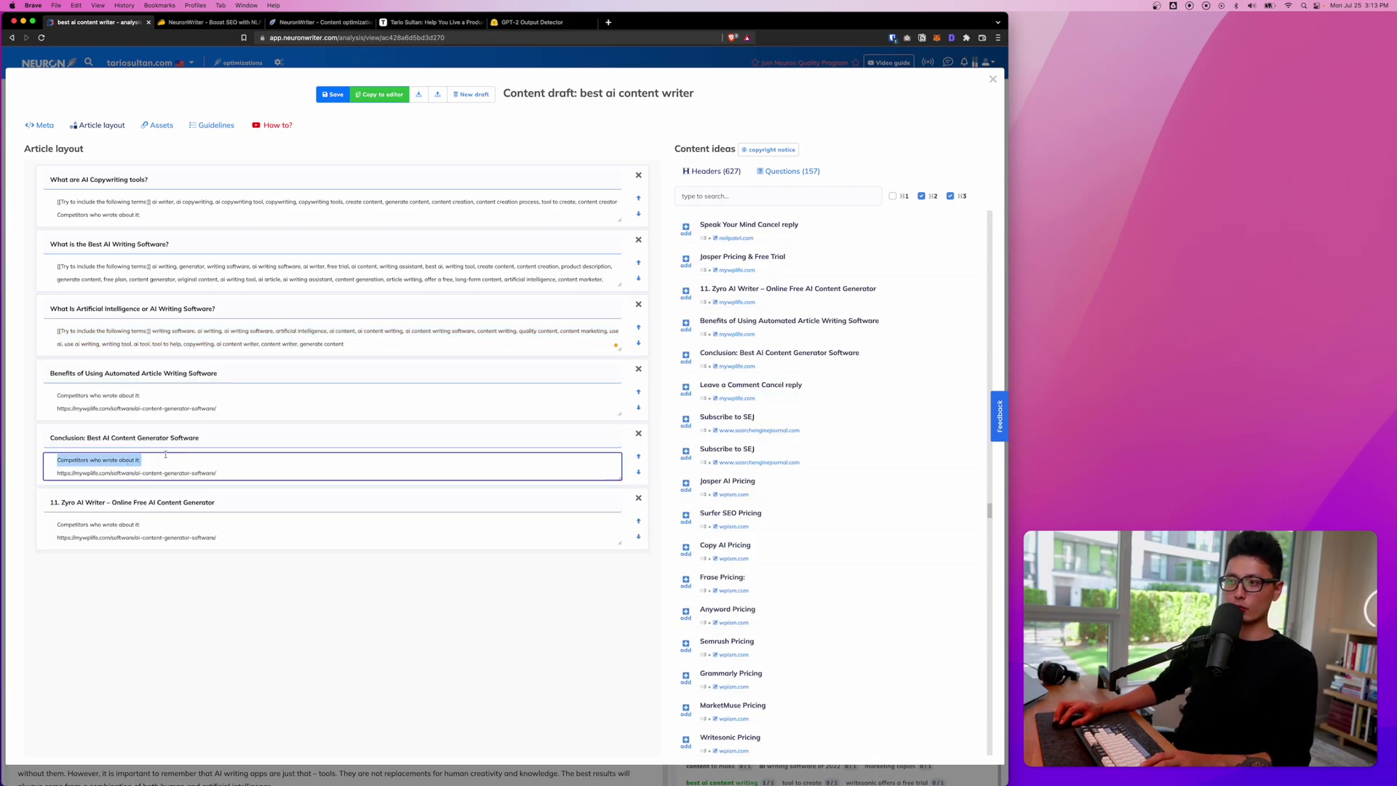
left_click(68, 334)
left_click_drag(68, 333, 344, 379)
left_click(152, 332)
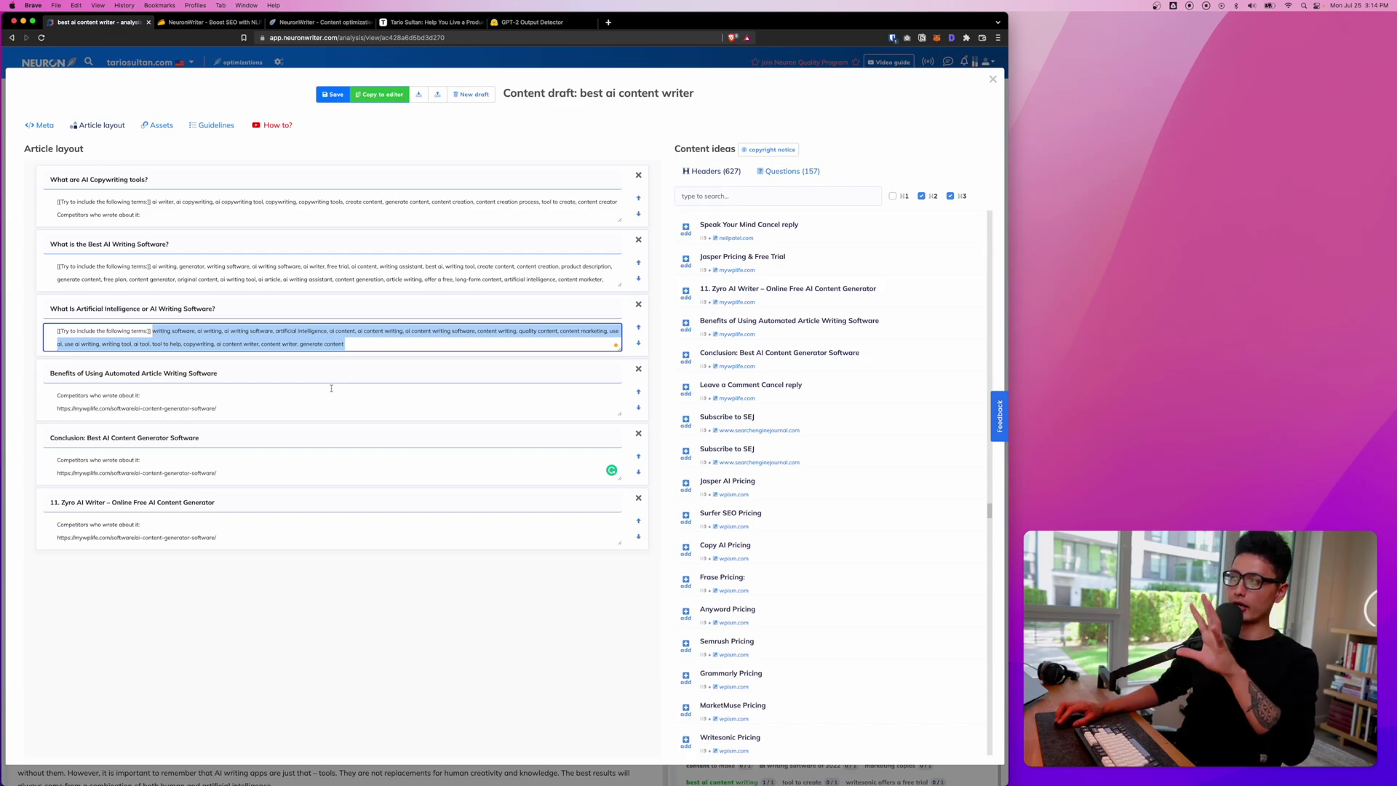
key("Escape")
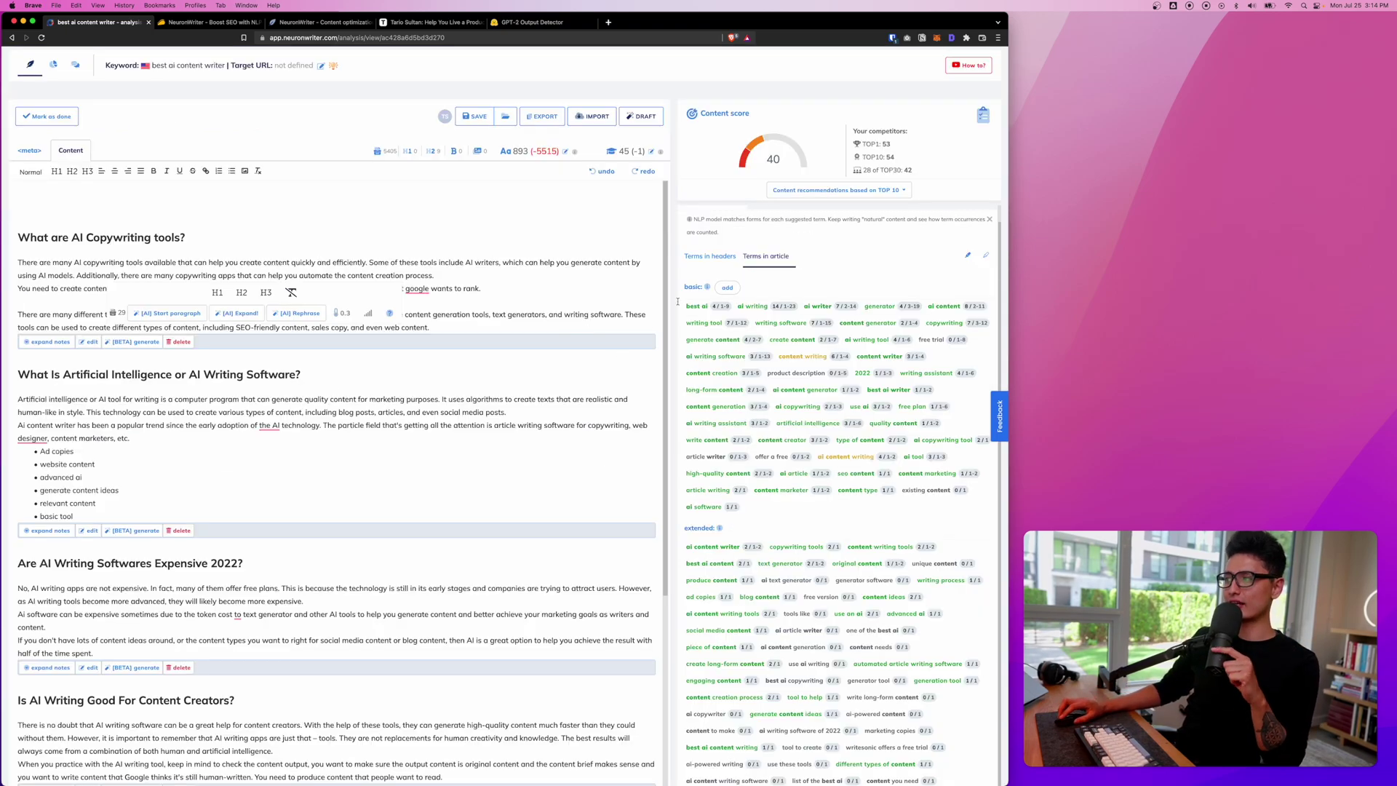